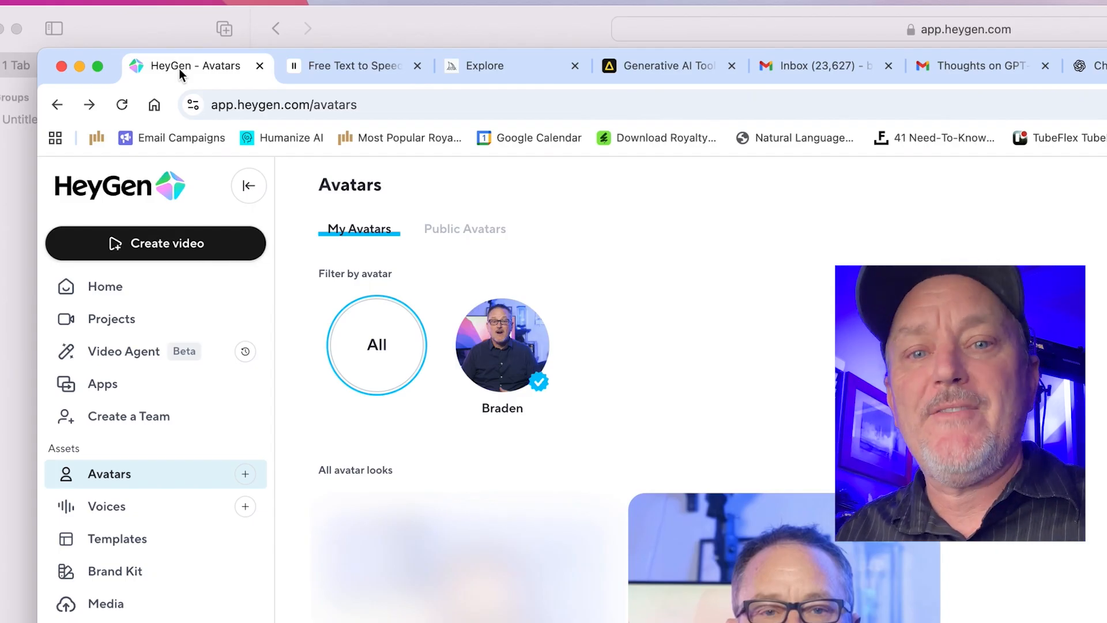
Look over the open ElevenLabs, Midjourney creations, Artlist, ChatGPT and Claude script pages in the browser.
{"action": "left_click", "coordinate": [378, 68]}
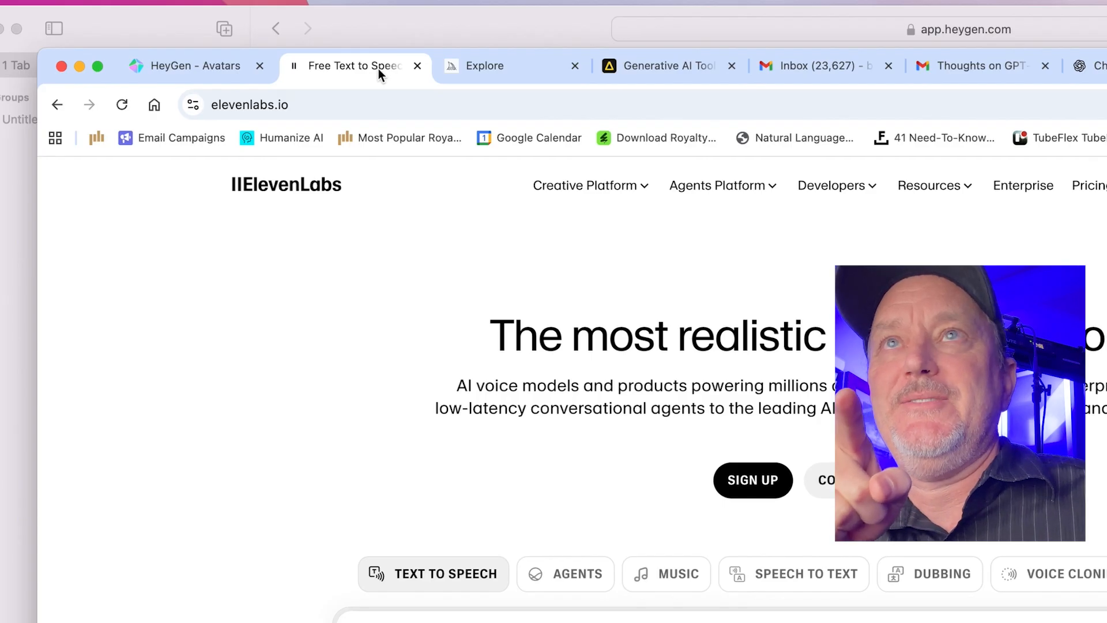
{"action": "left_click", "coordinate": [472, 70]}
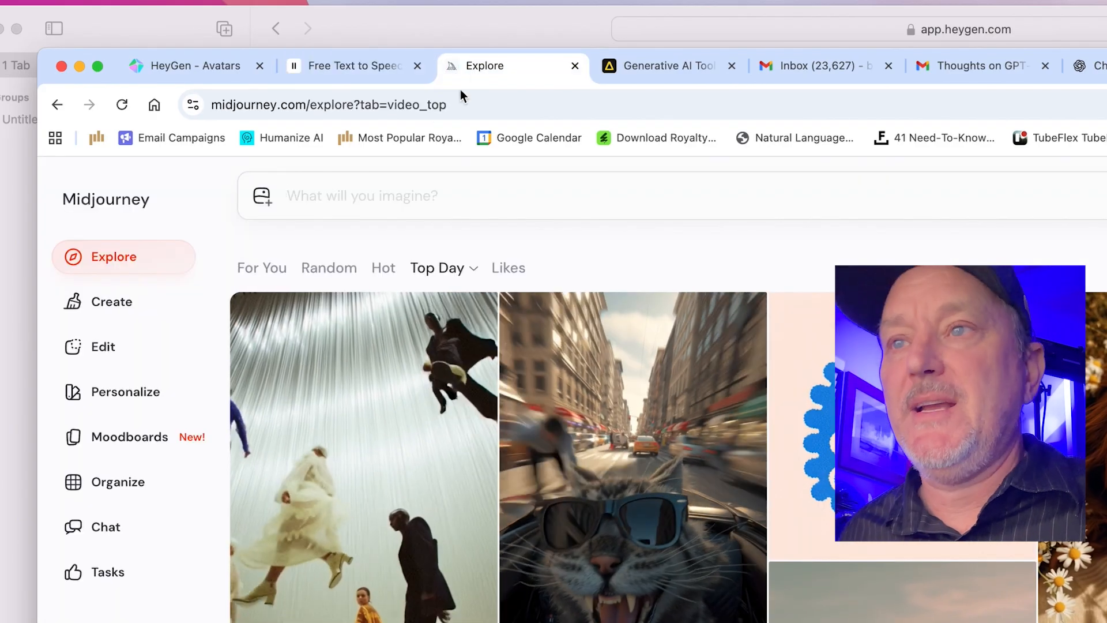
{"action": "left_click", "coordinate": [110, 313]}
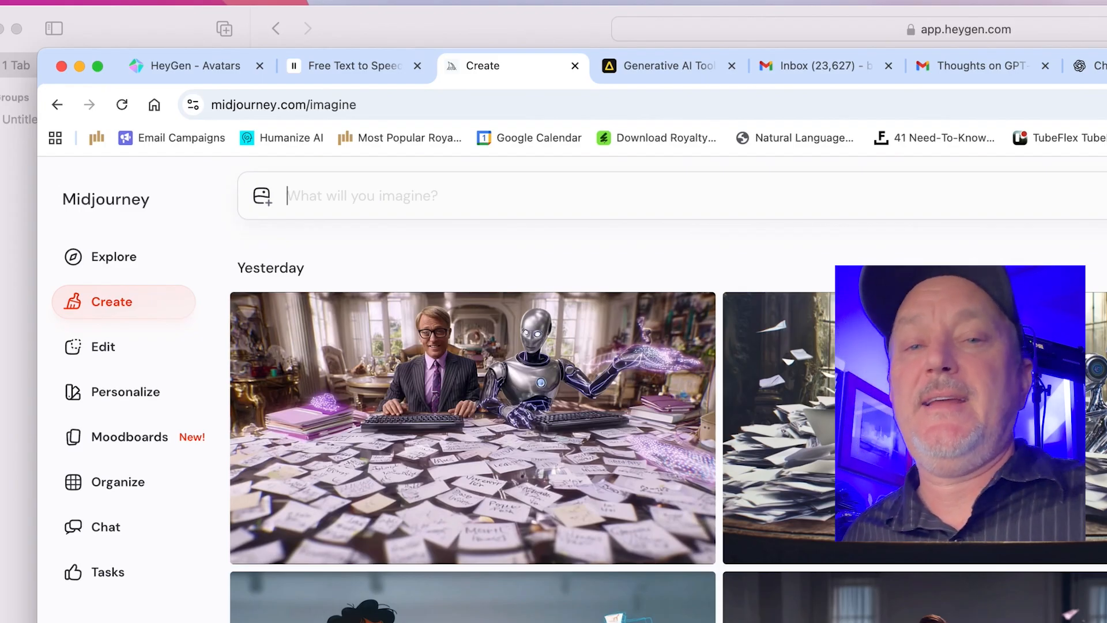
{"action": "left_click", "coordinate": [675, 75]}
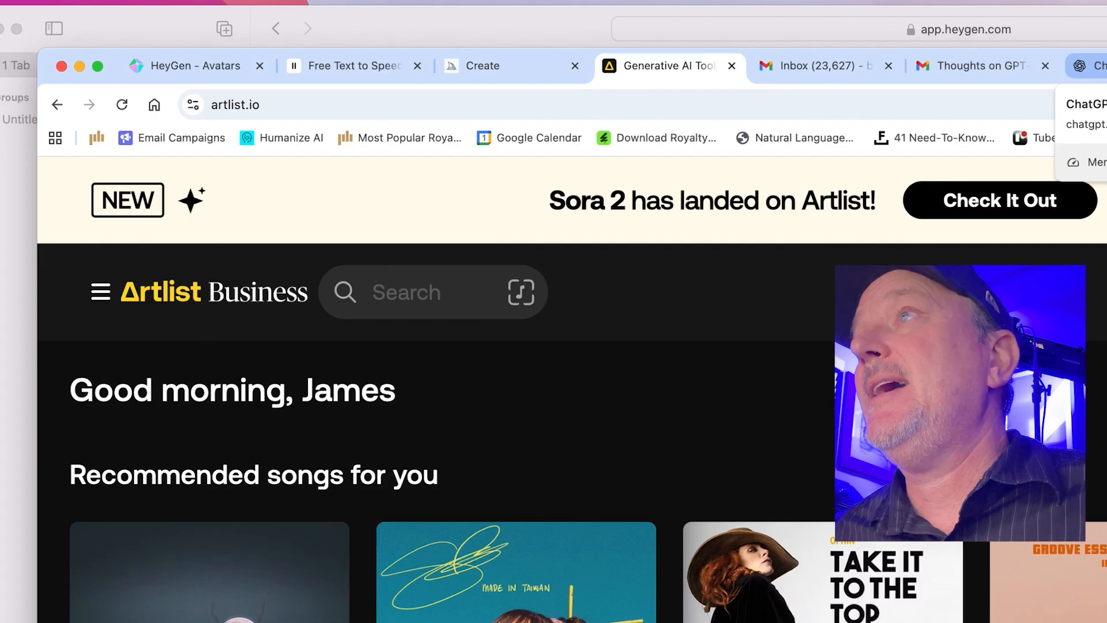
{"action": "left_click", "coordinate": [1105, 66]}
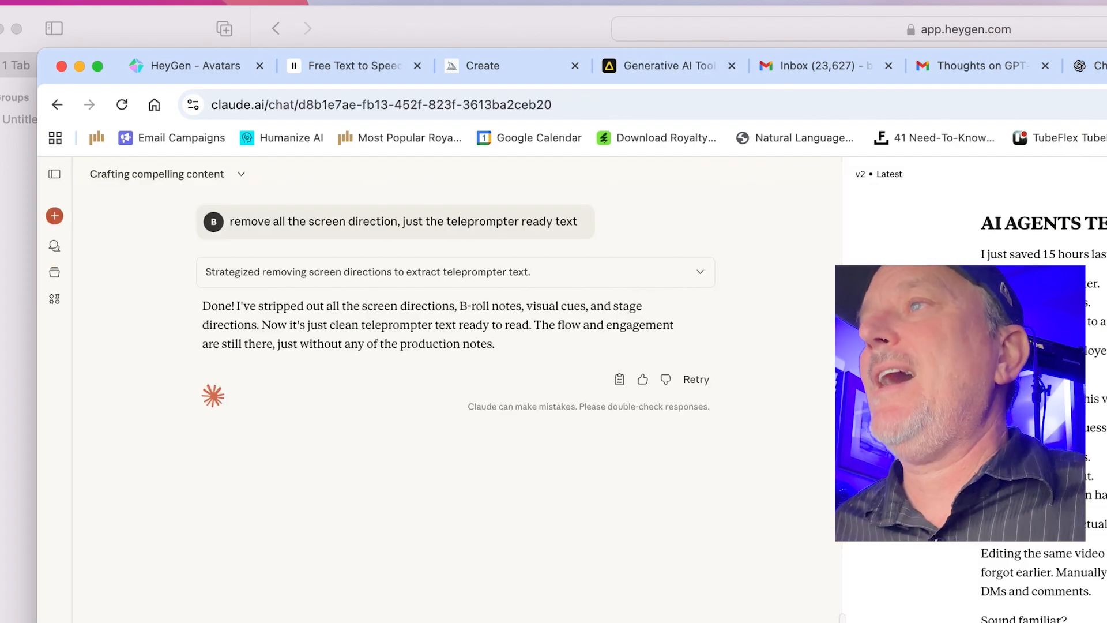
{"action": "left_click", "coordinate": [1101, 66]}
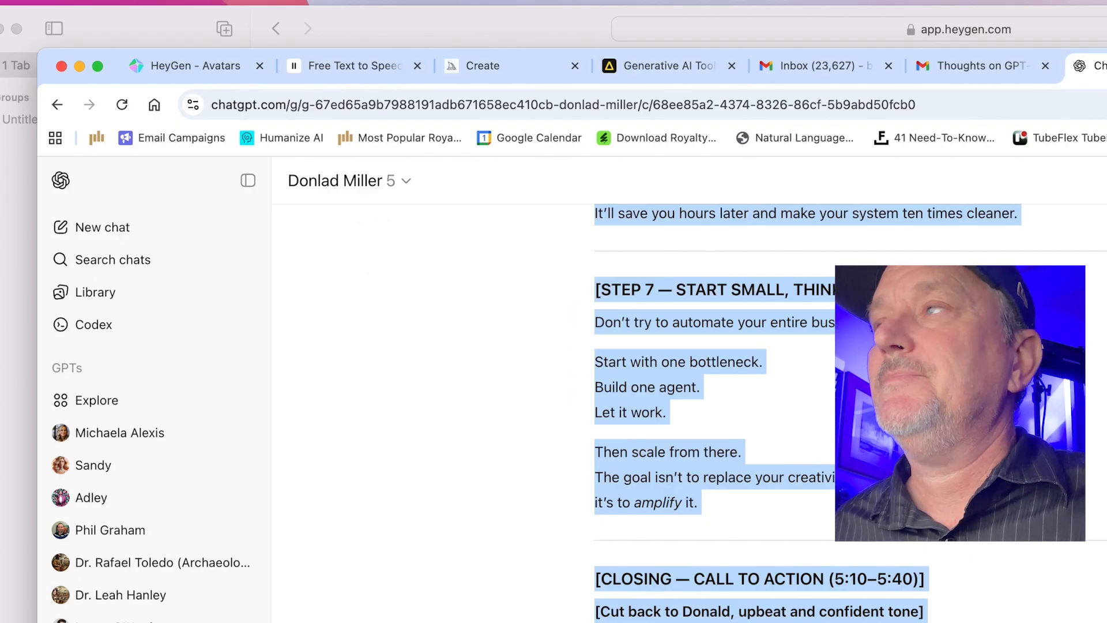
{"action": "key", "text": "ctrl+Tab"}
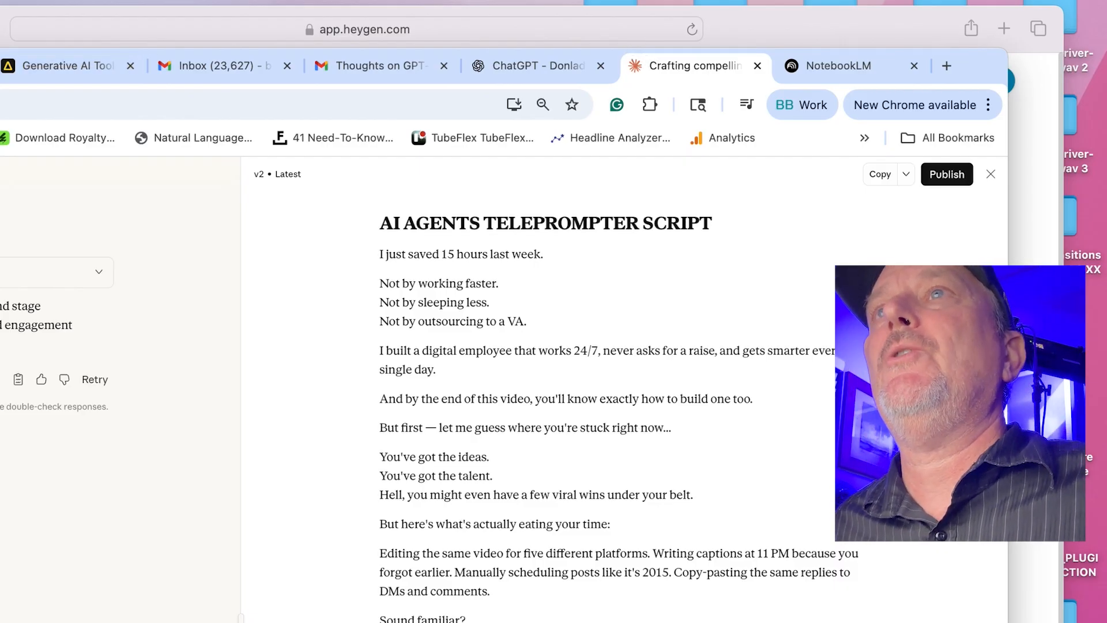
Log in to ElevenLabs and continue through the onboarding style selection.
{"action": "left_click", "coordinate": [0, 66]}
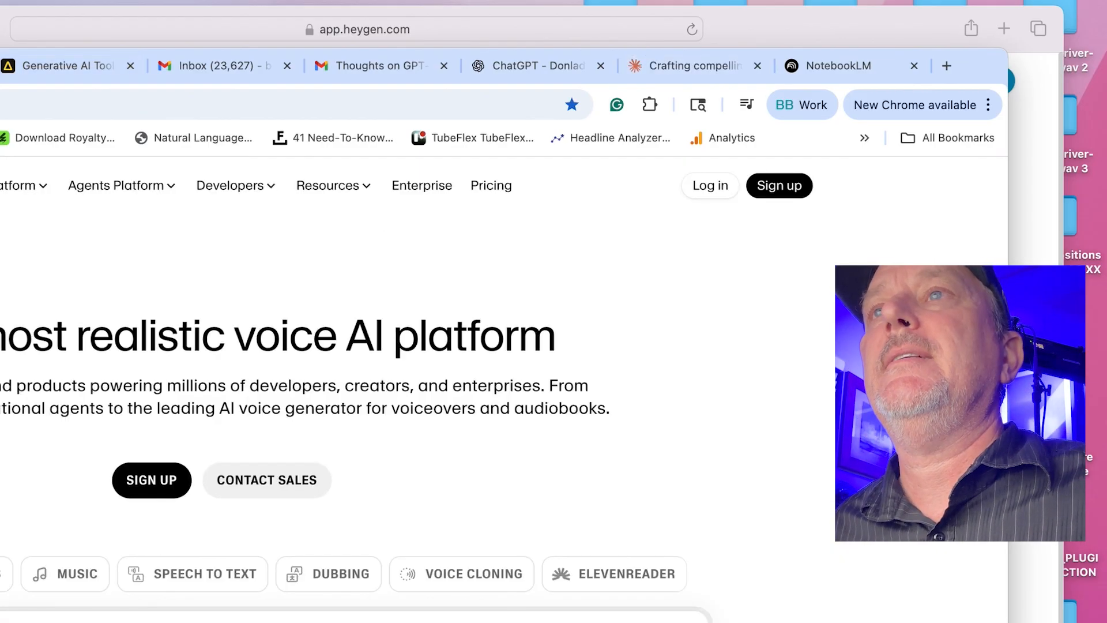
{"action": "left_click", "coordinate": [701, 184]}
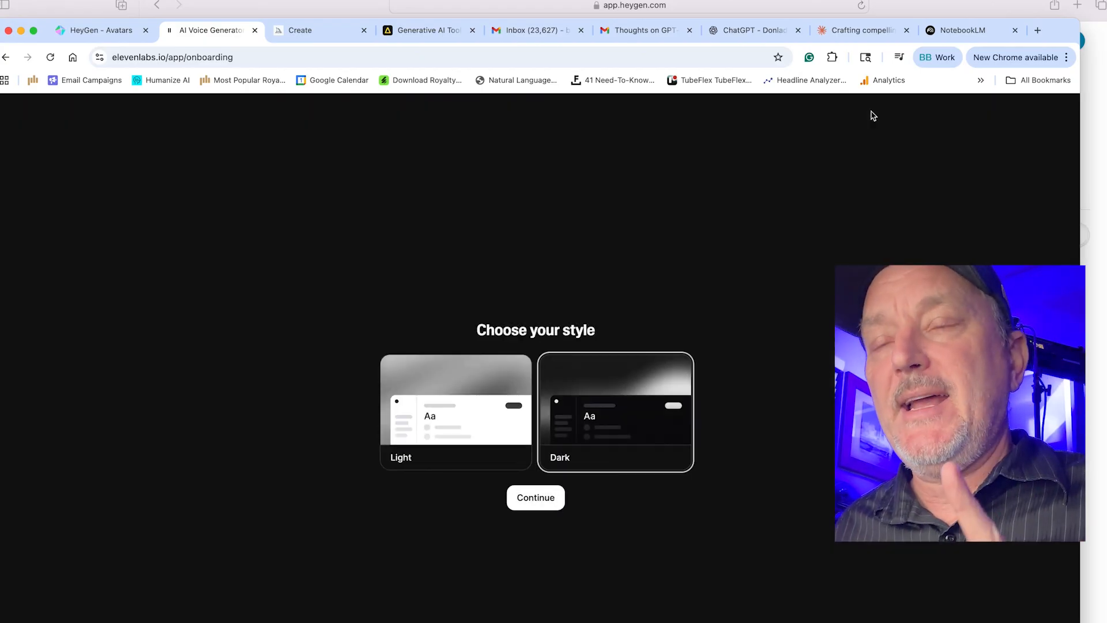
{"action": "left_click", "coordinate": [536, 498]}
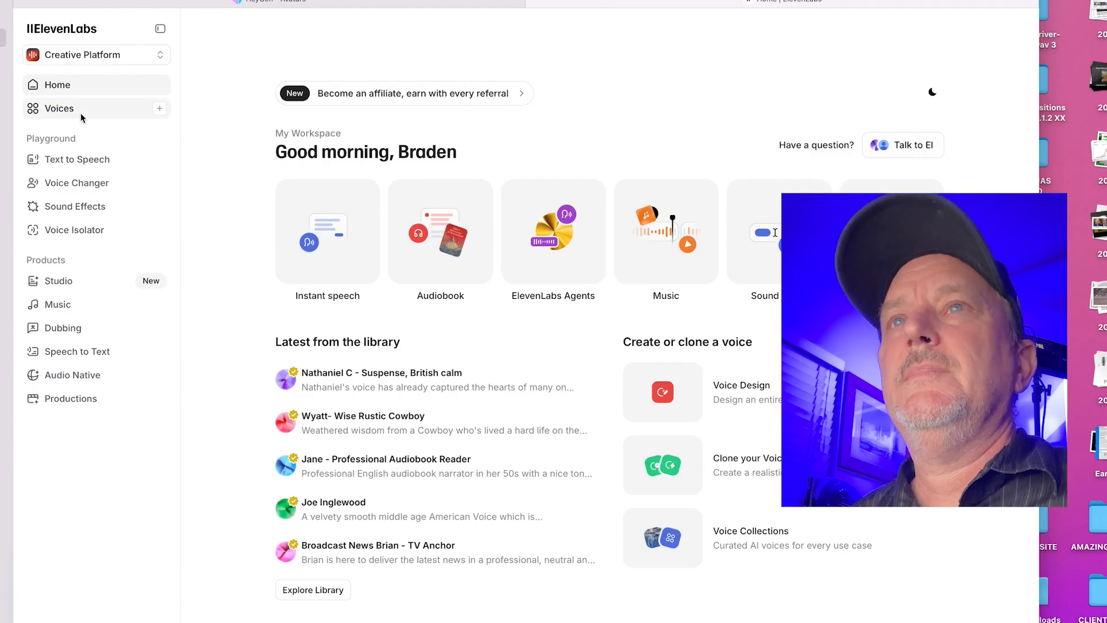
Find the American English cloned voice under My Voices and open it in Text to Speech.
{"action": "left_click", "coordinate": [81, 112]}
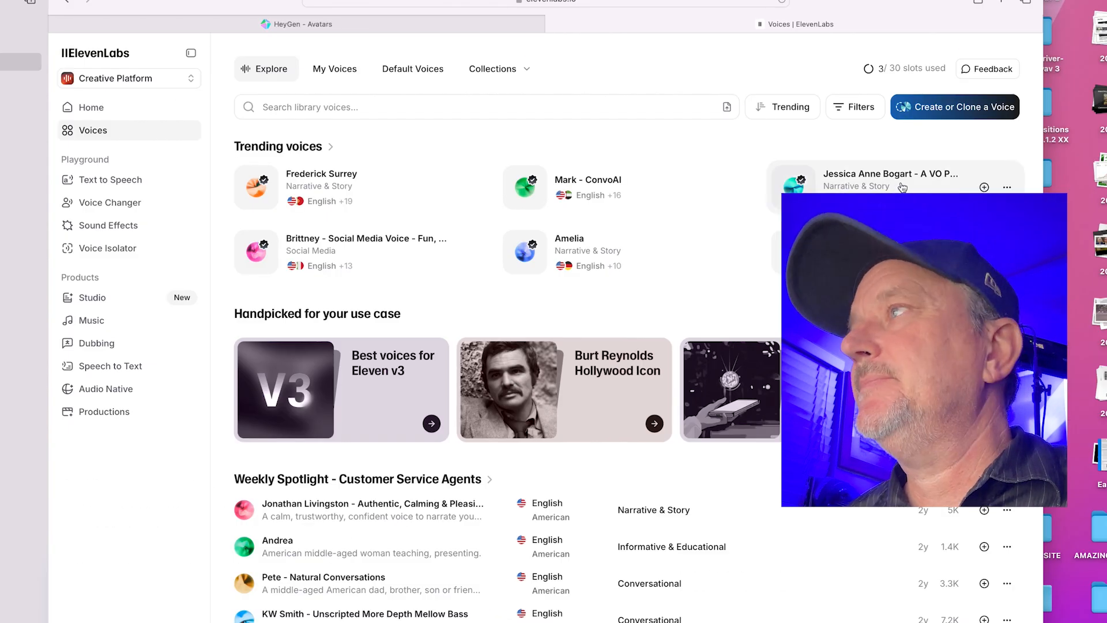
{"action": "left_click", "coordinate": [348, 75]}
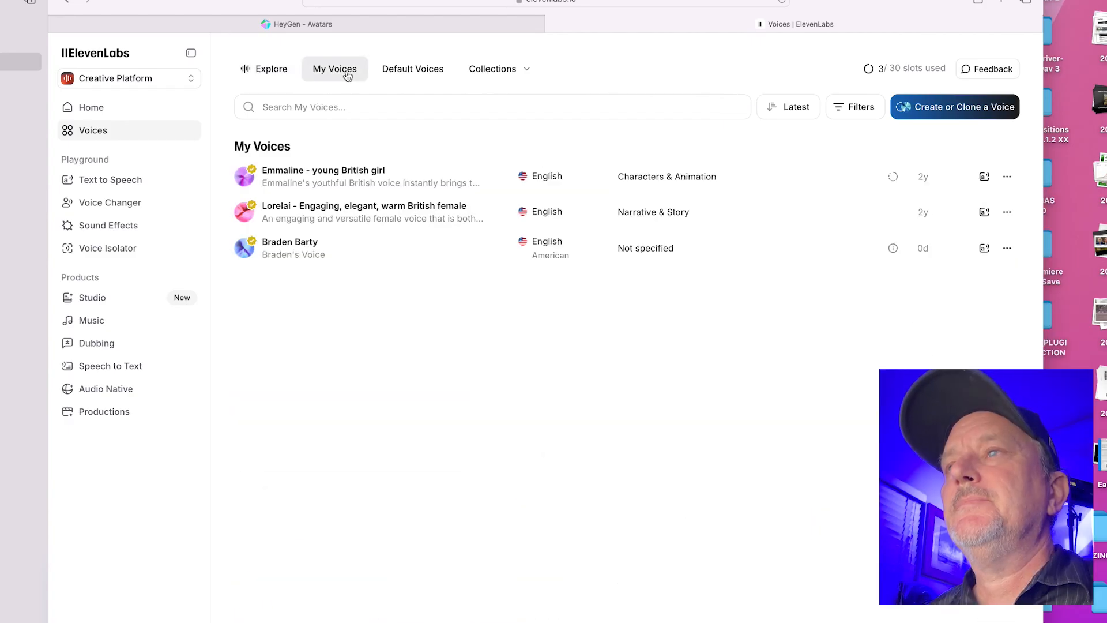
{"action": "mouse_move", "coordinate": [305, 248]}
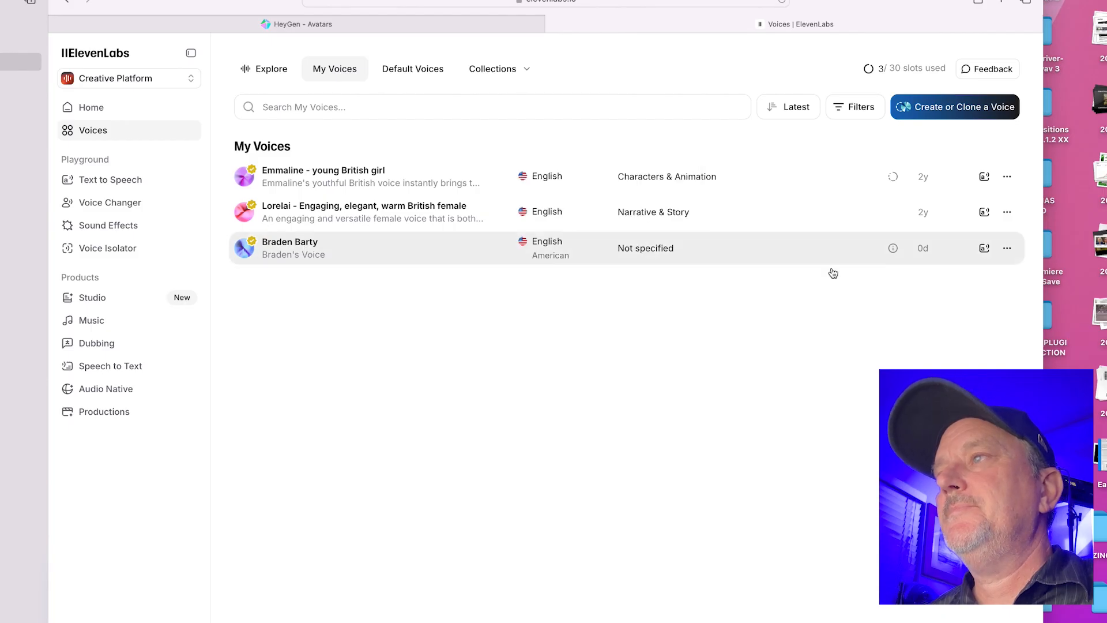
{"action": "left_click", "coordinate": [984, 251]}
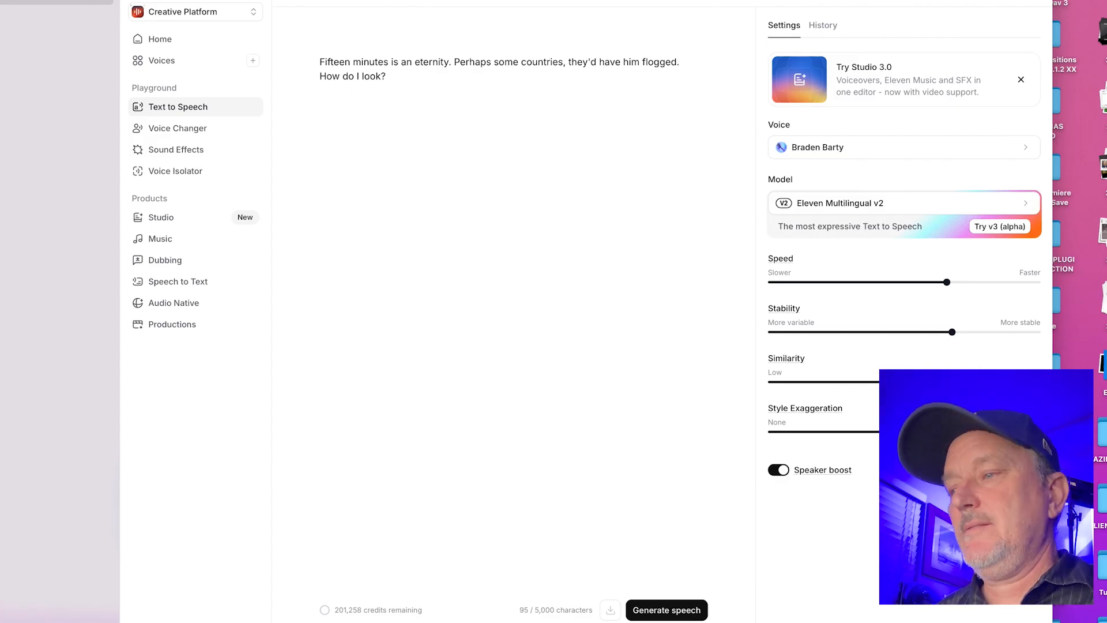
Switch to the other browser window, view the NotebookLM notebooks and return to the teleprompter script in Claude.
{"action": "key", "text": "super+grave"}
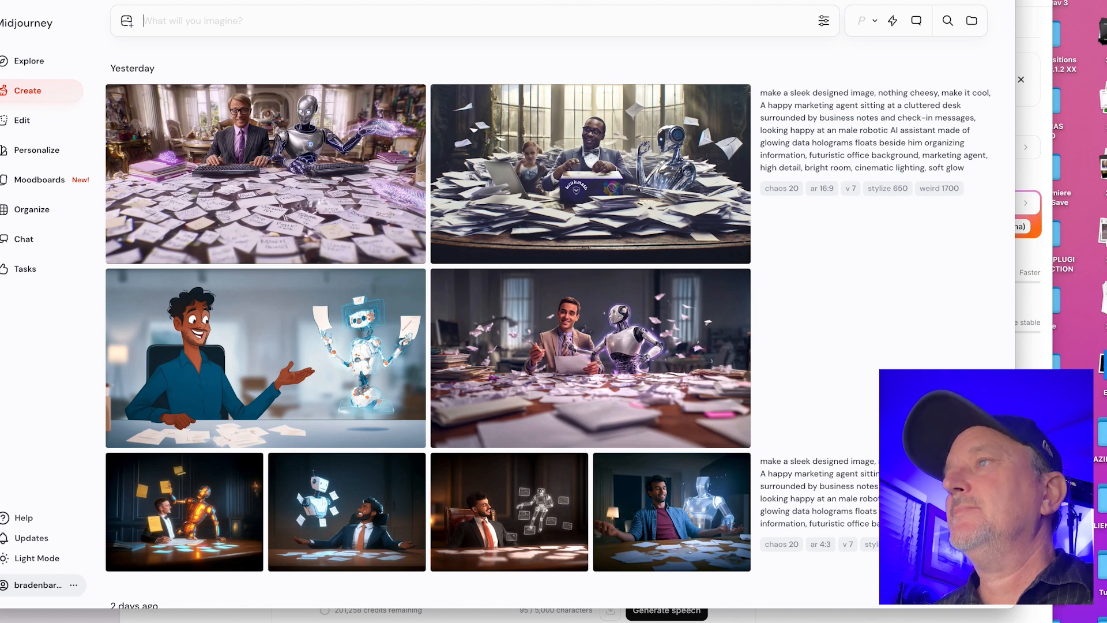
{"action": "key", "text": "super+grave"}
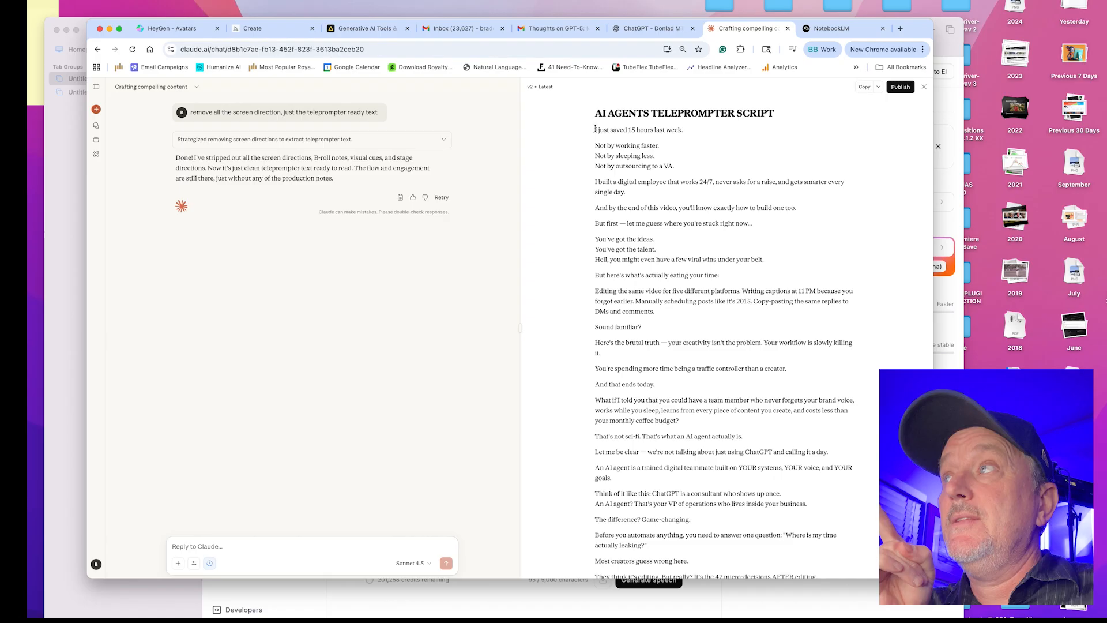
{"action": "left_click", "coordinate": [831, 30]}
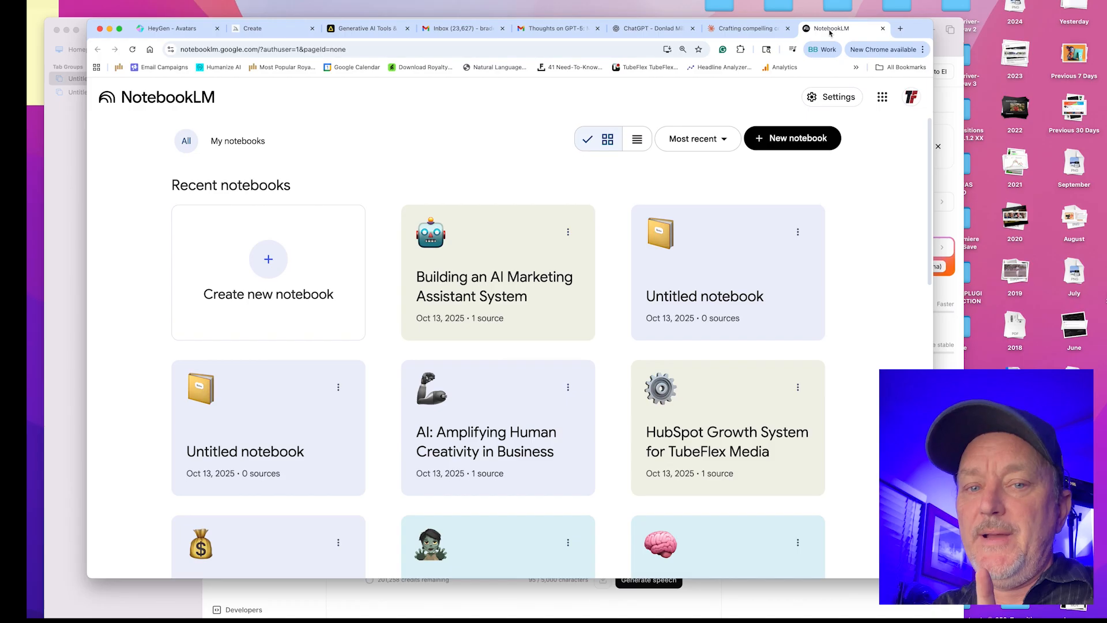
{"action": "left_click", "coordinate": [747, 30]}
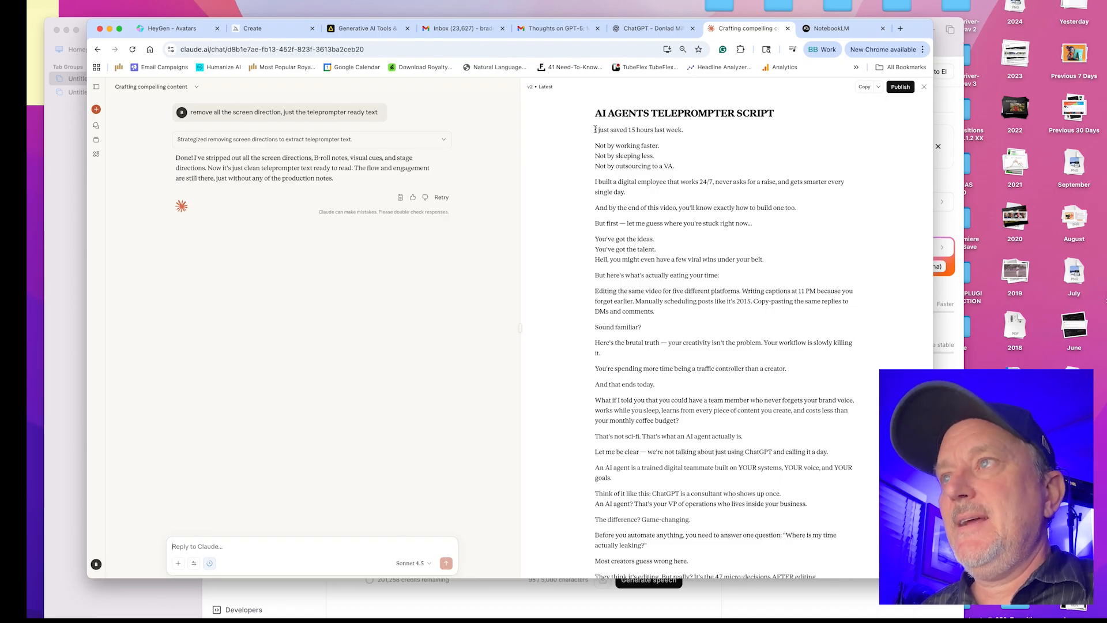
Replace the Text to Speech sample text with the Claude script's opening, from "I just saved 15 hours" to "build one too.".
{"action": "left_click_drag", "start_coordinate": [595, 129], "coordinate": [683, 197]}
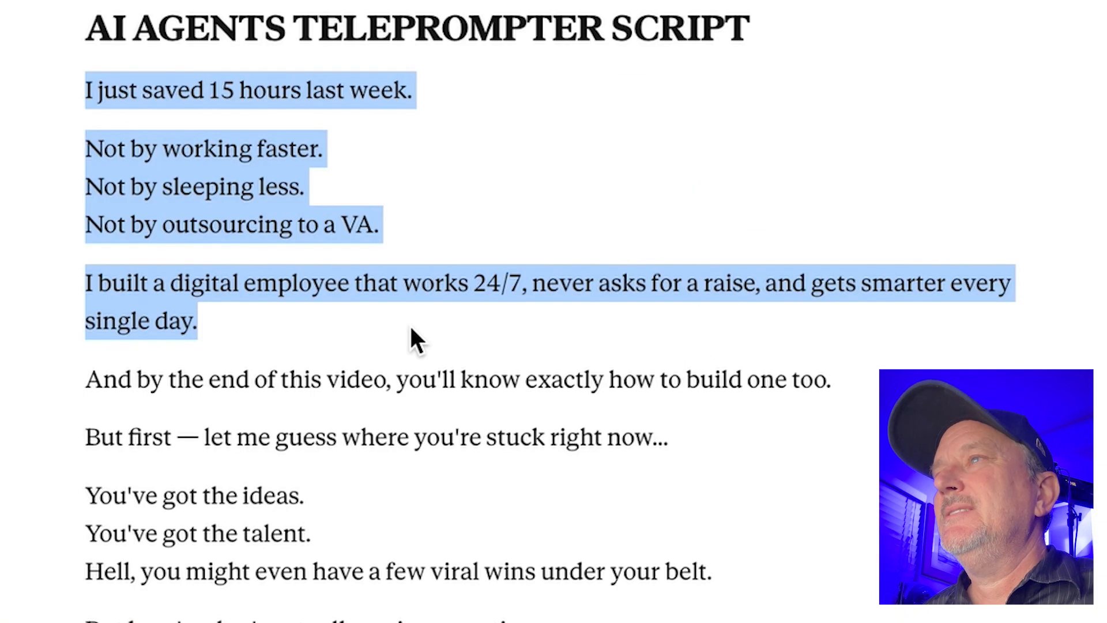
{"action": "left_click_drag", "start_coordinate": [410, 328], "coordinate": [872, 397]}
{"action": "key", "text": "super+c"}
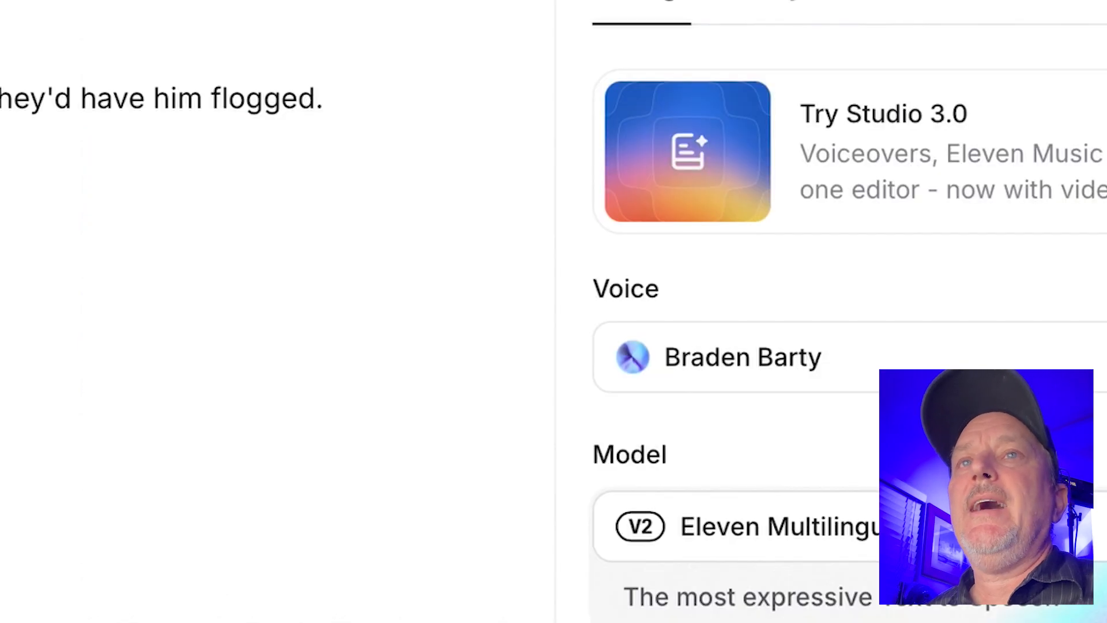
{"action": "left_click_drag", "start_coordinate": [314, 148], "coordinate": [218, 126]}
{"action": "key", "text": "super+v"}
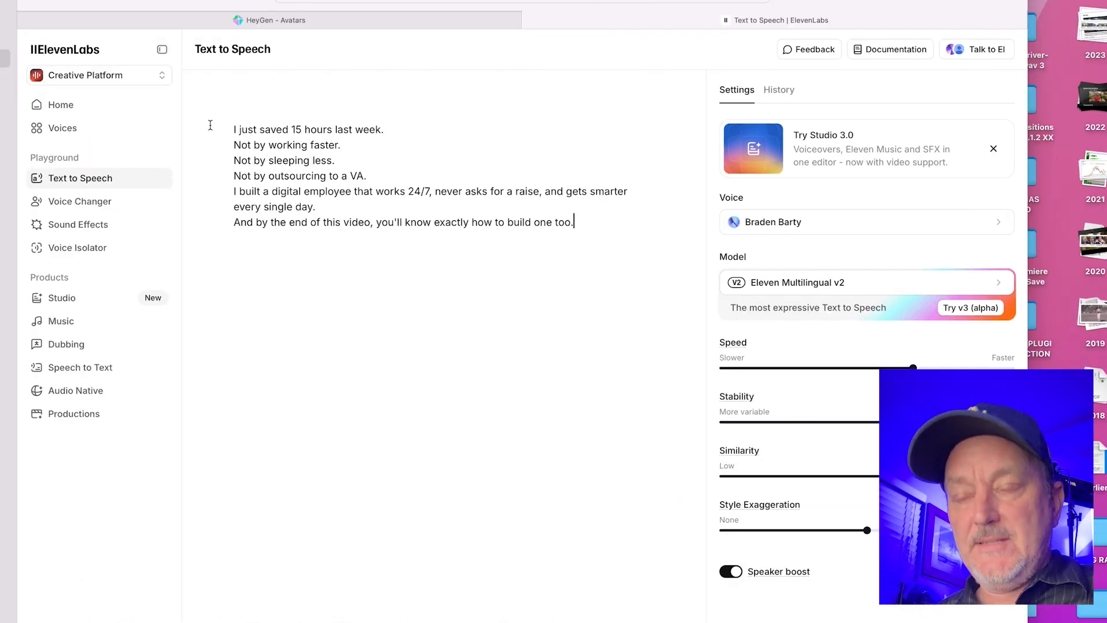
Remove the line breaks in the speech text after "last week.", "working faster.", "to a VA." and "every single day.".
{"action": "left_click", "coordinate": [432, 130]}
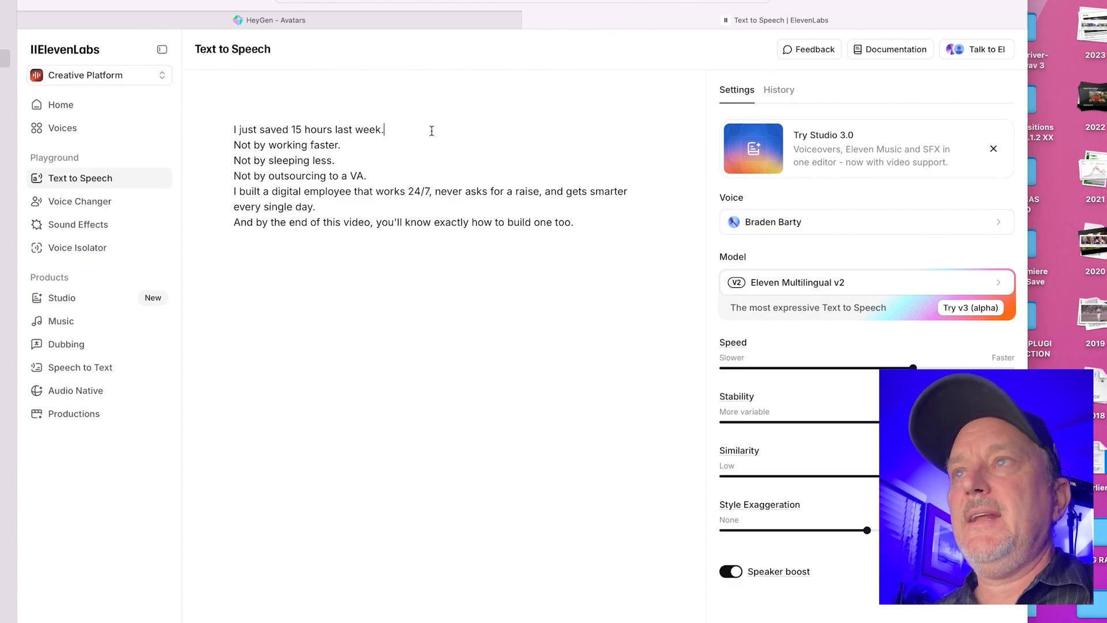
{"action": "key", "text": "Delete"}
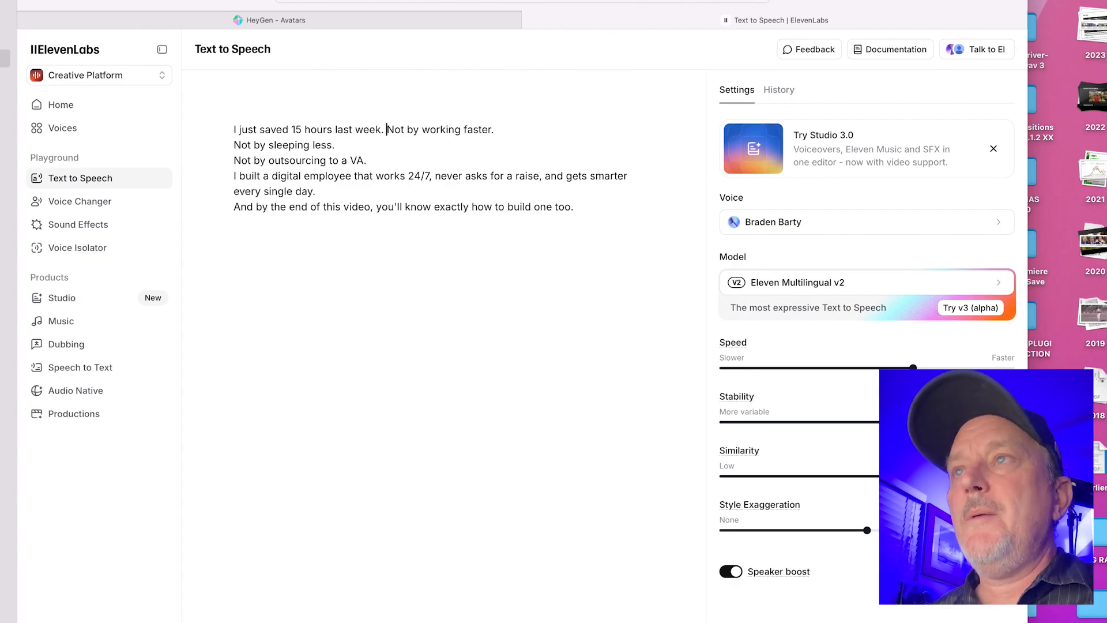
{"action": "left_click", "coordinate": [529, 129]}
{"action": "key", "text": "Delete"}
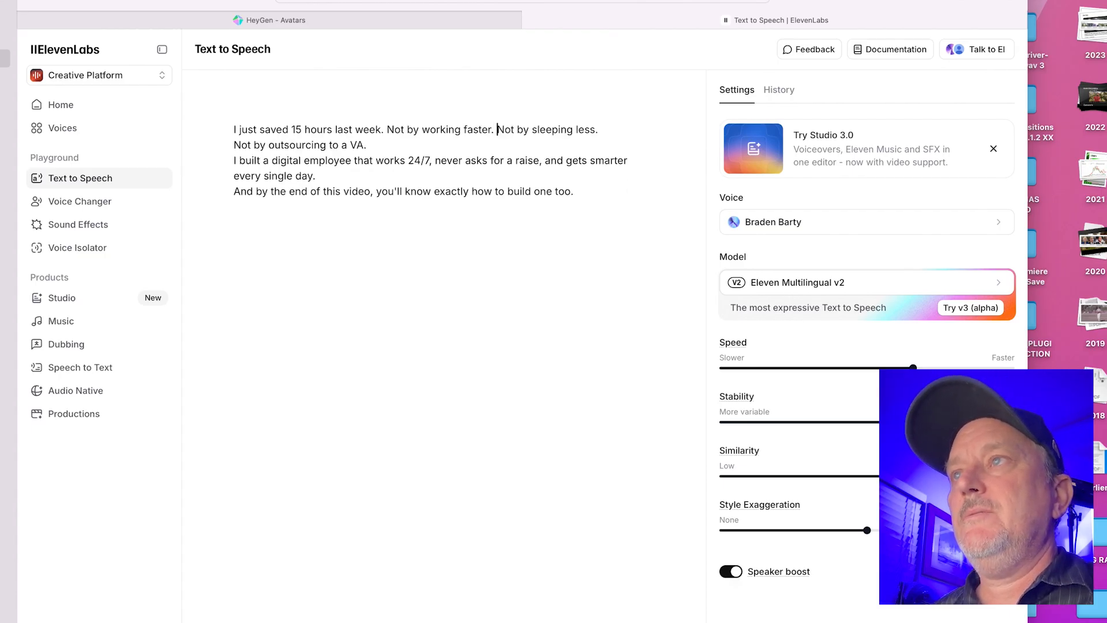
{"action": "left_click", "coordinate": [469, 145]}
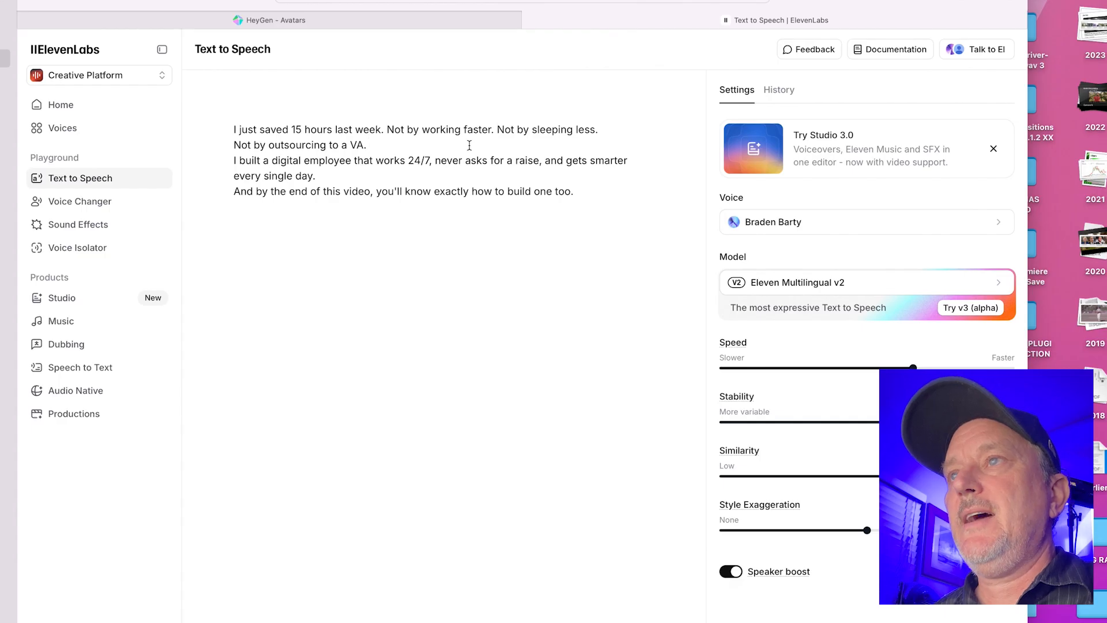
{"action": "key", "text": "Delete"}
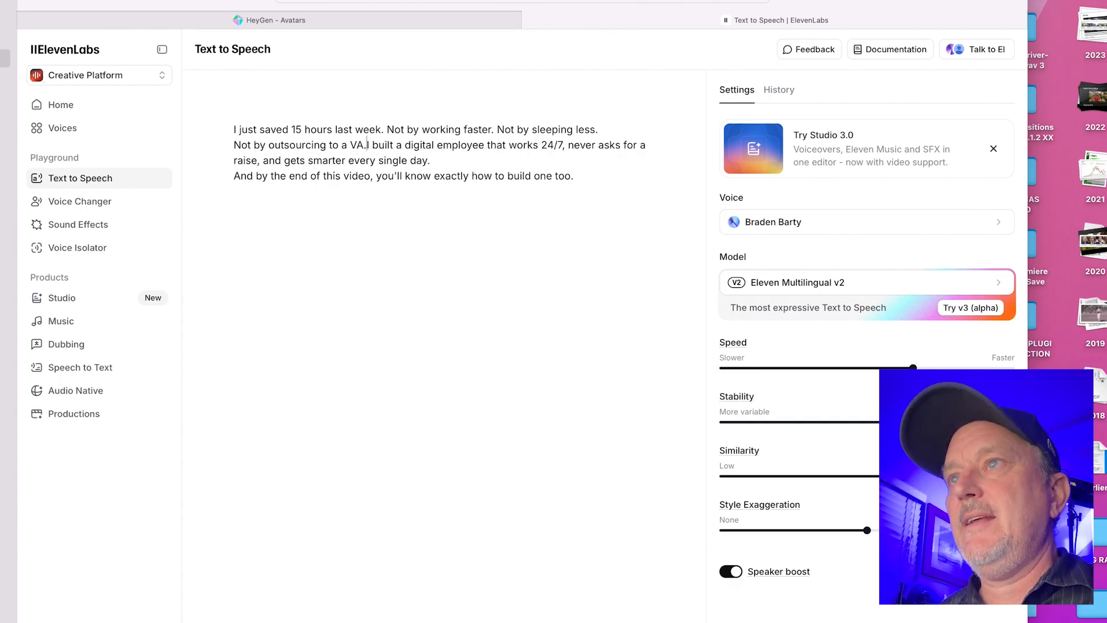
{"action": "left_click", "coordinate": [473, 159]}
{"action": "key", "text": "Delete"}
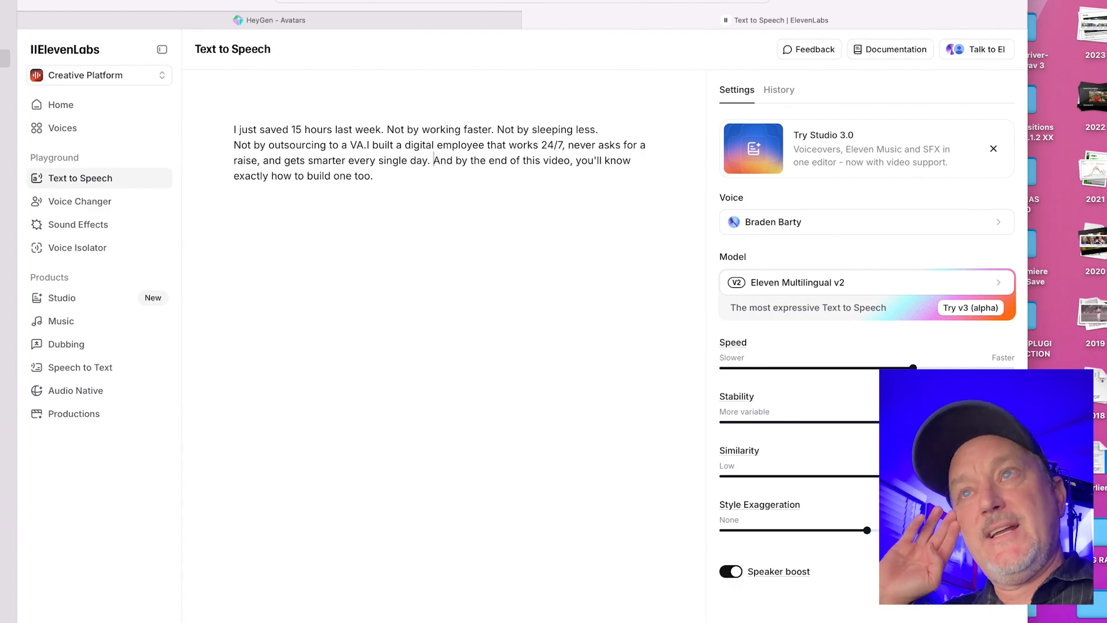
{"action": "left_click_drag", "start_coordinate": [634, 87], "coordinate": [195, 49]}
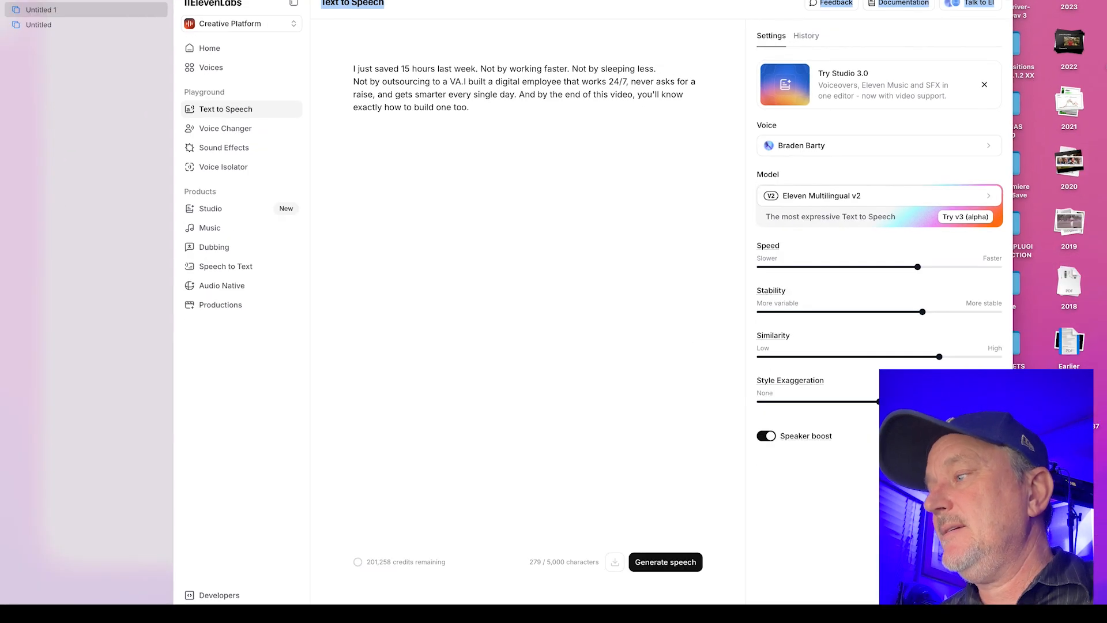
{"action": "left_click", "coordinate": [867, 614]}
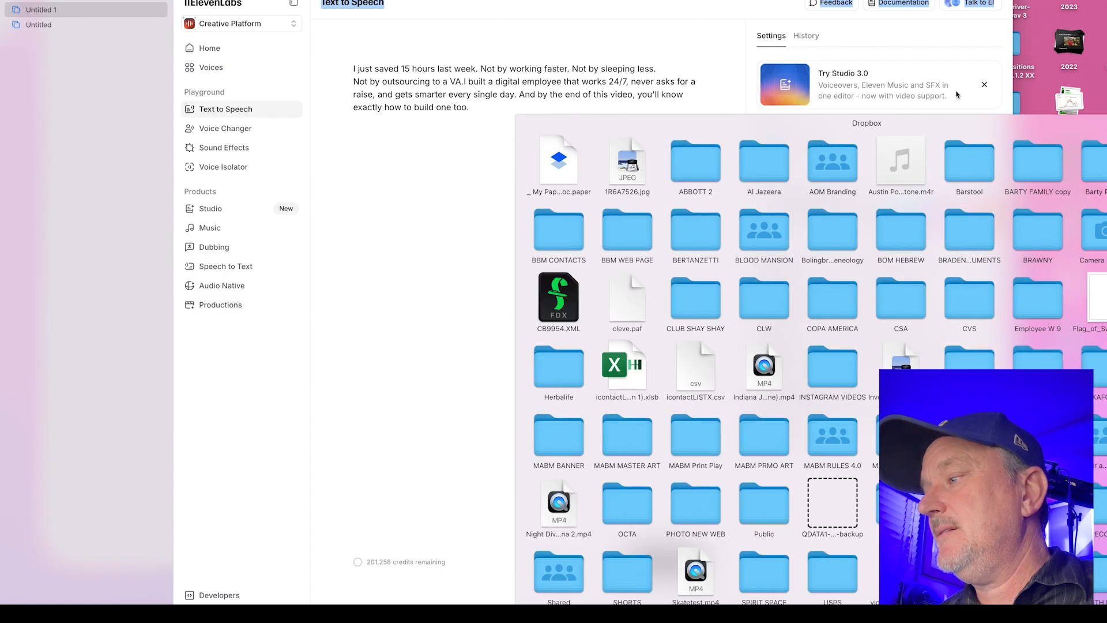
{"action": "left_click", "coordinate": [951, 63]}
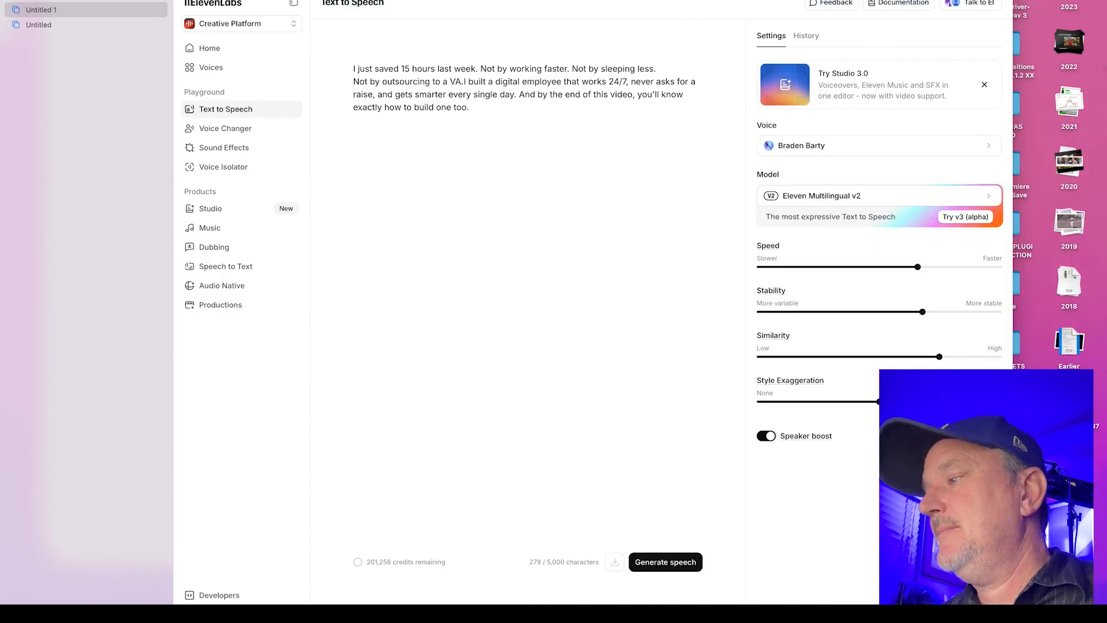
Set the voice's Speed to 1.00 and lower both Stability and Similarity, with Similarity at 61%.
{"action": "left_click_drag", "start_coordinate": [1013, 0], "coordinate": [956, 1]}
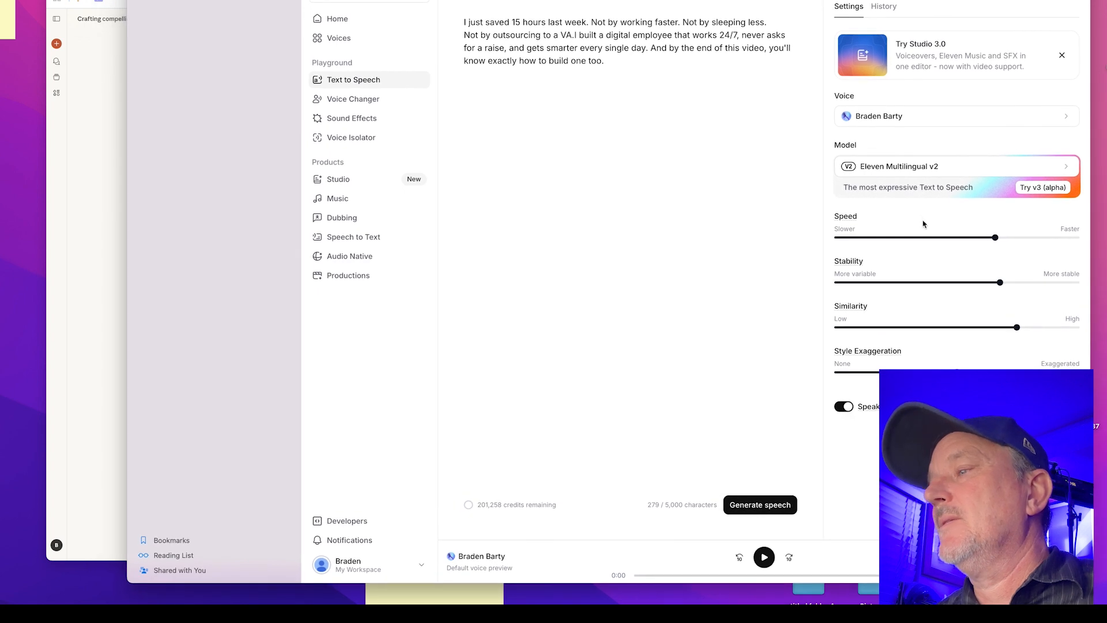
{"action": "mouse_move", "coordinate": [995, 237]}
{"action": "left_mouse_down"}
{"action": "mouse_move", "coordinate": [962, 238]}
{"action": "mouse_move", "coordinate": [981, 239]}
{"action": "left_mouse_up"}
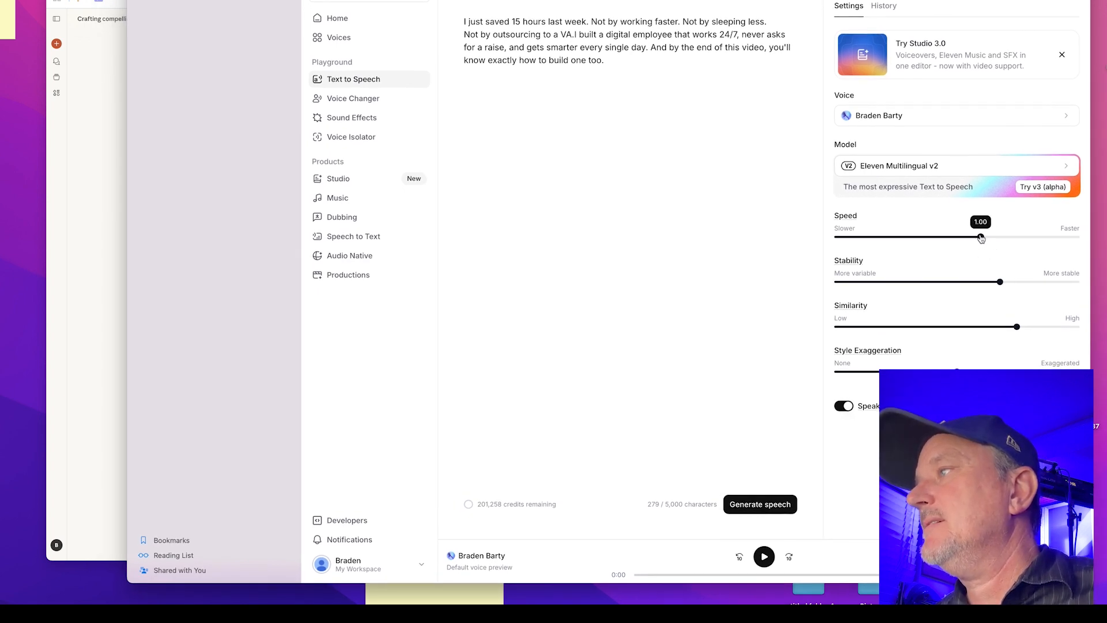
{"action": "left_click_drag", "start_coordinate": [1001, 283], "coordinate": [984, 284]}
{"action": "left_click_drag", "start_coordinate": [1018, 328], "coordinate": [983, 328]}
{"action": "mouse_move", "coordinate": [957, 372]}
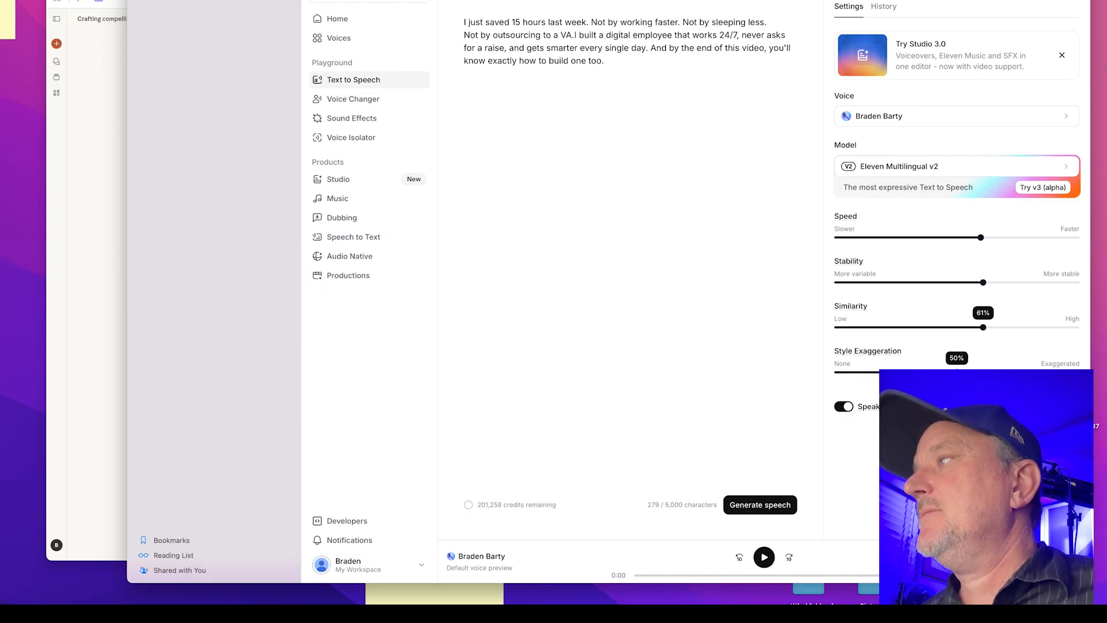
Choose Eleven Multilingual v2 as the speech model.
{"action": "left_click", "coordinate": [1066, 172]}
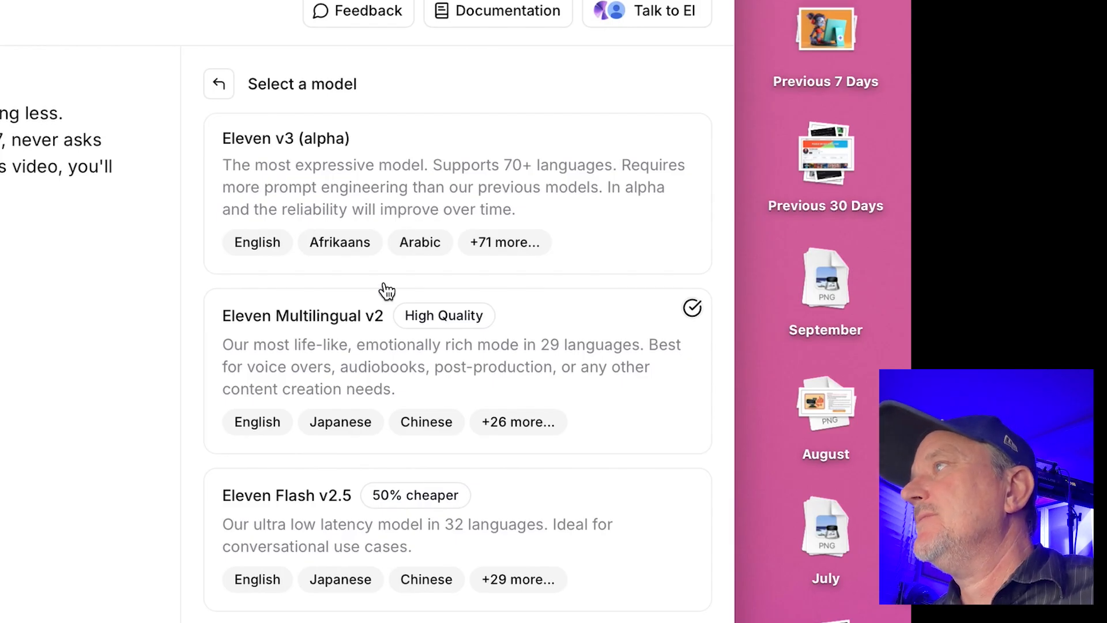
{"action": "left_click", "coordinate": [349, 355]}
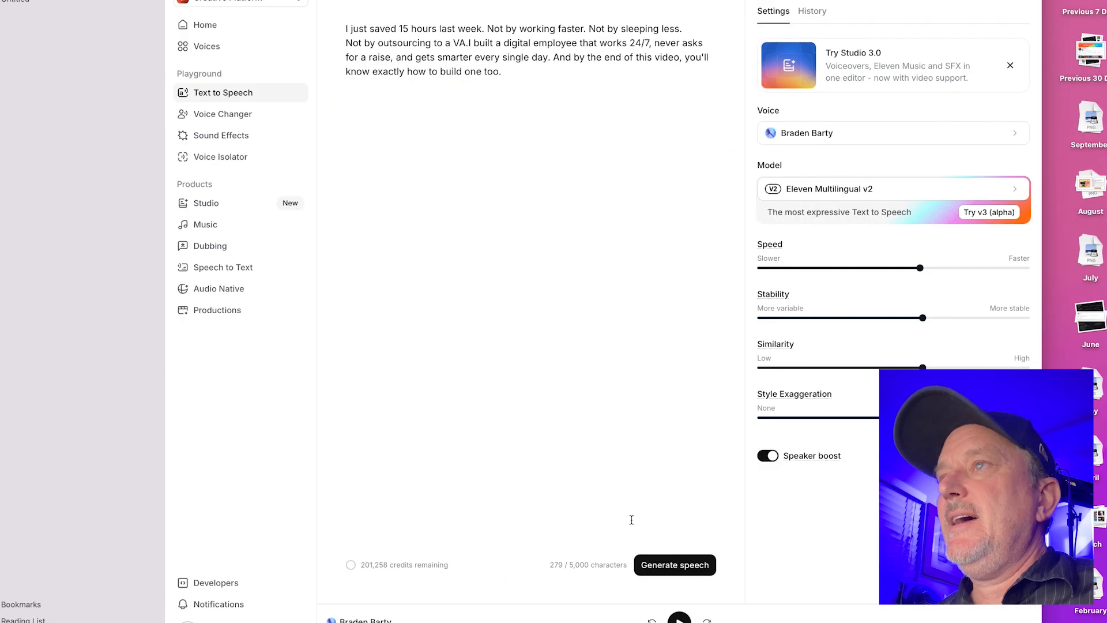
Generate the speech from the script text and download the resulting audio file.
{"action": "left_click", "coordinate": [677, 567]}
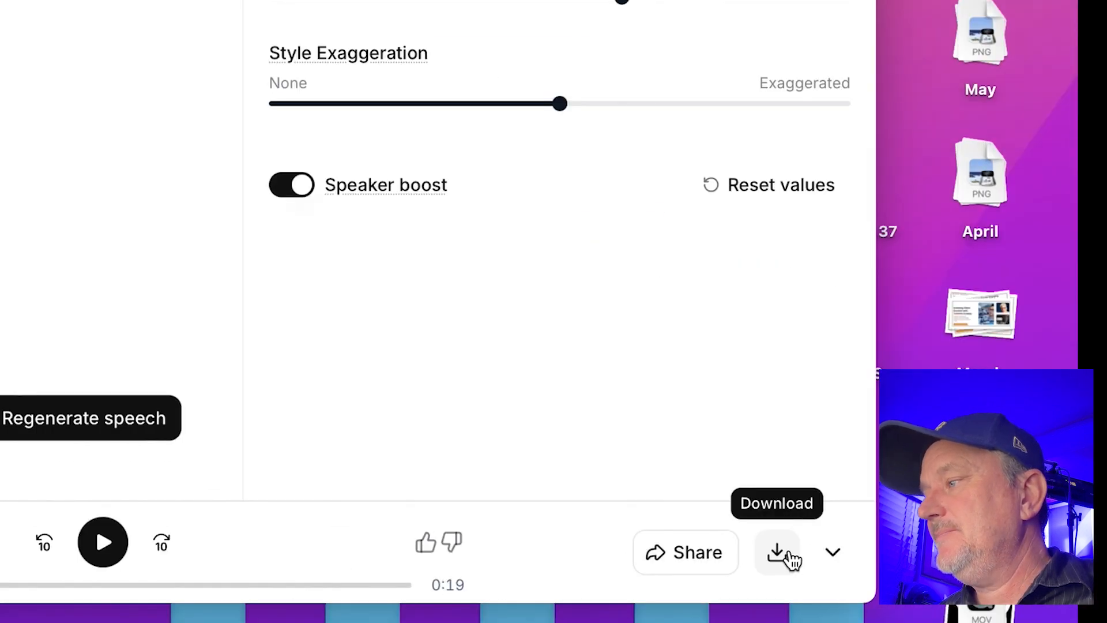
{"action": "left_click", "coordinate": [790, 552]}
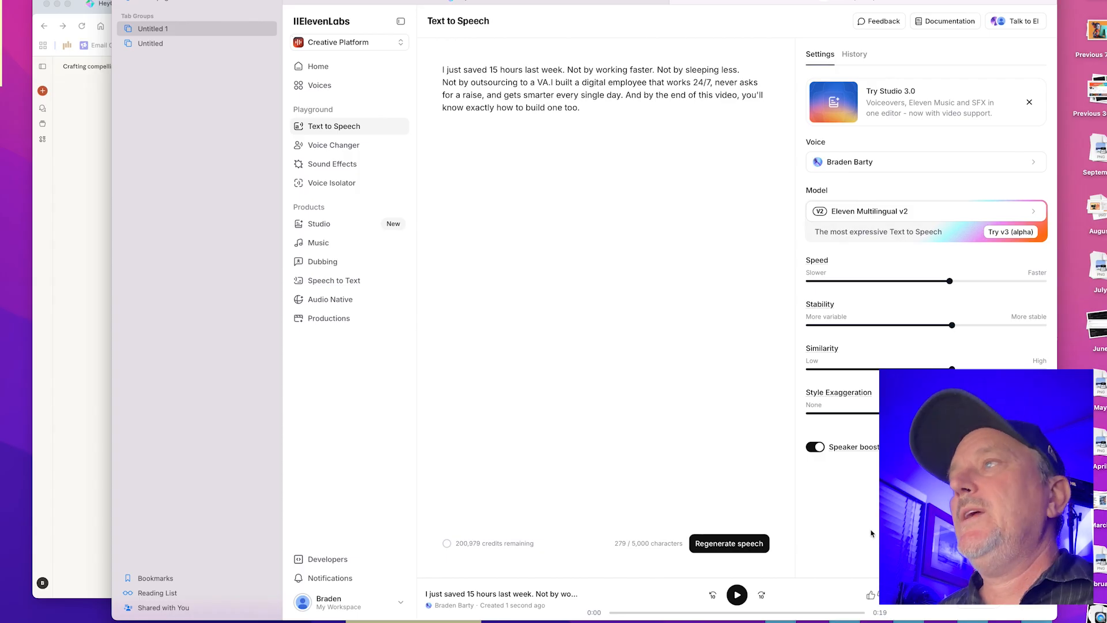
Switch to HeyGen's Avatars page and play the preview of the existing avatar look.
{"action": "left_click", "coordinate": [86, 246]}
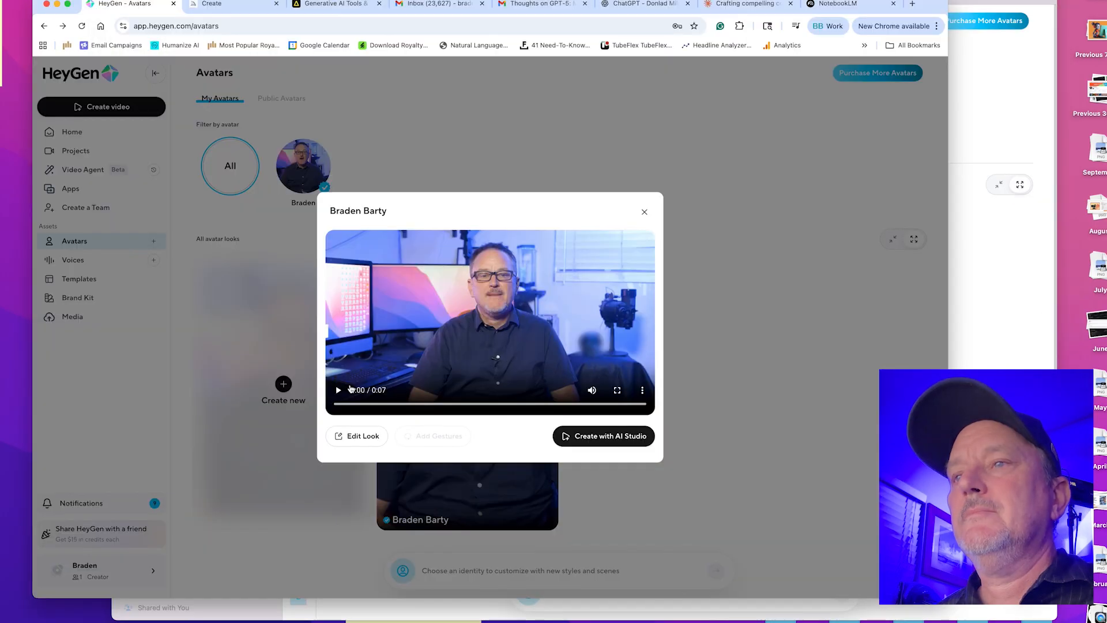
{"action": "left_click", "coordinate": [341, 390]}
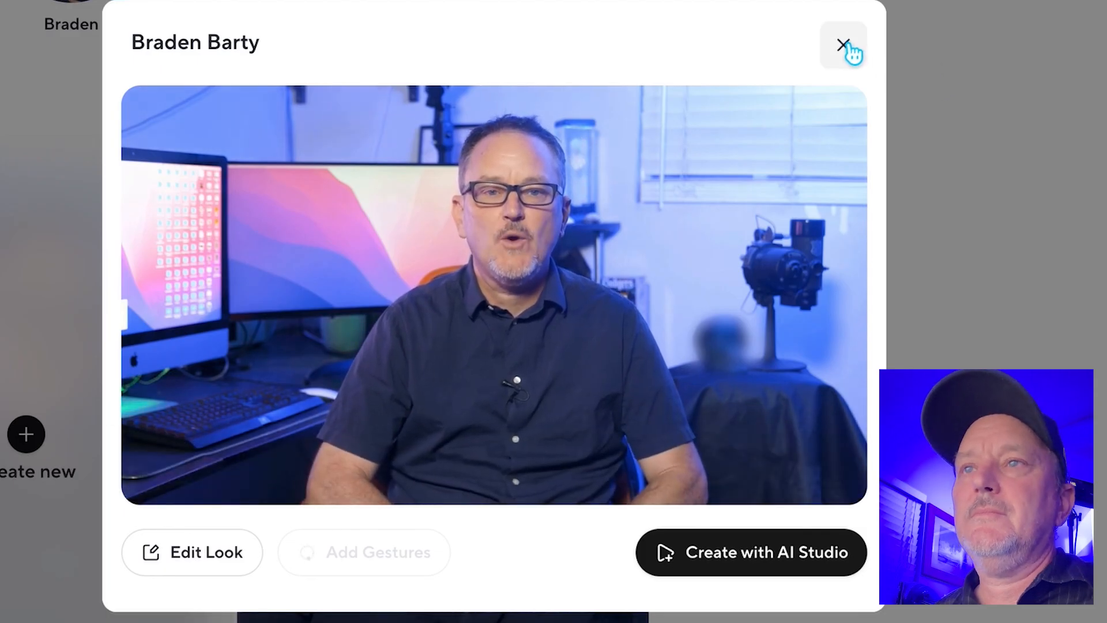
{"action": "left_click", "coordinate": [851, 51]}
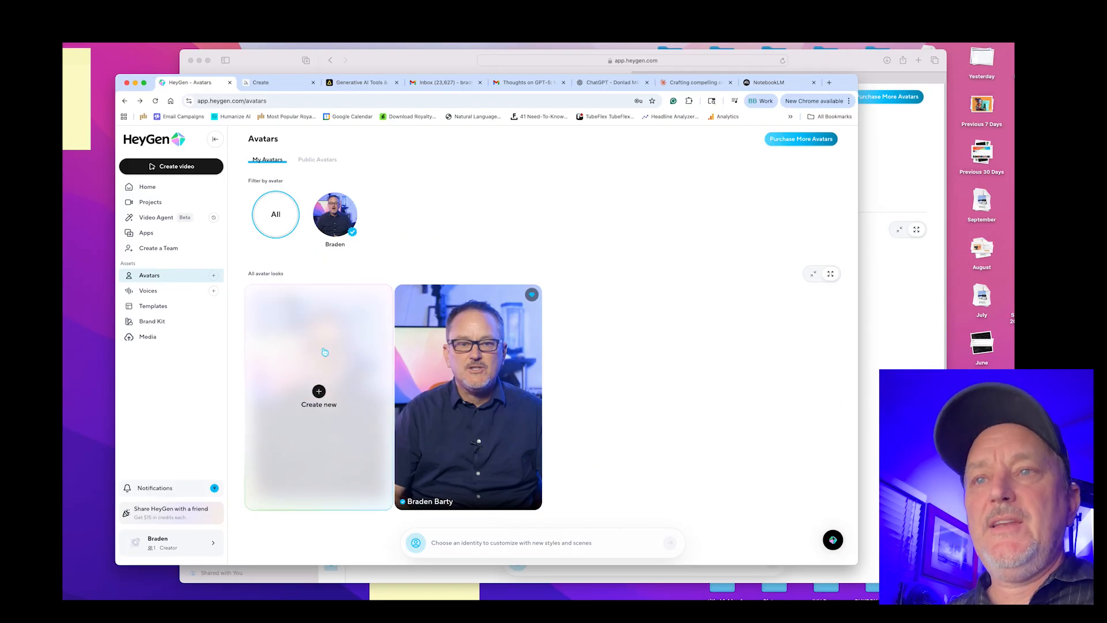
Delete the existing avatar look.
{"action": "mouse_move", "coordinate": [529, 304]}
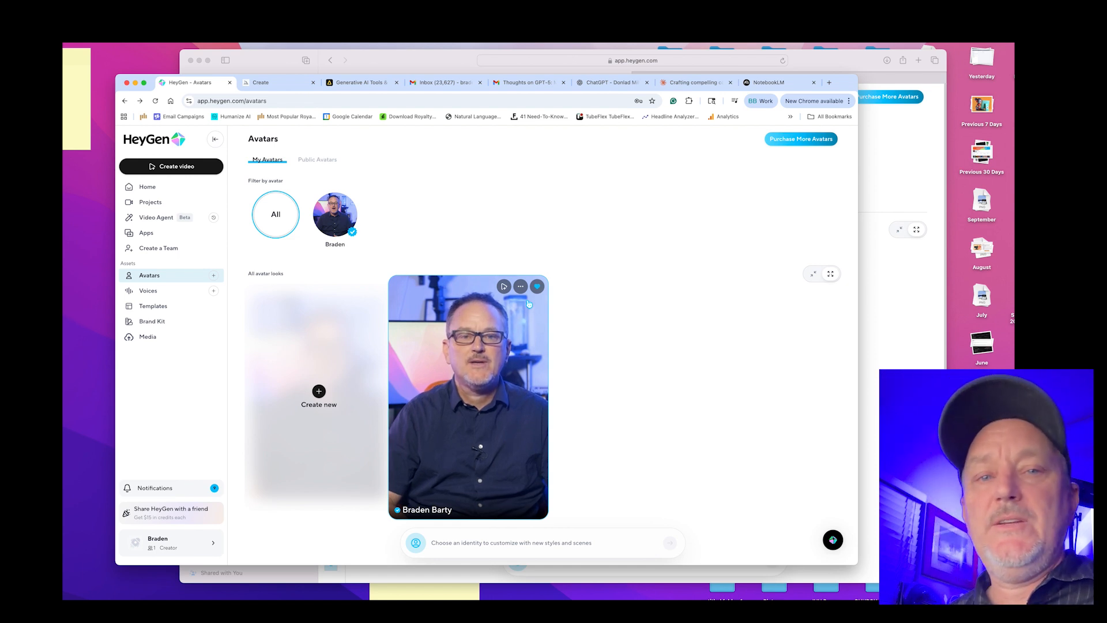
{"action": "left_click", "coordinate": [520, 286]}
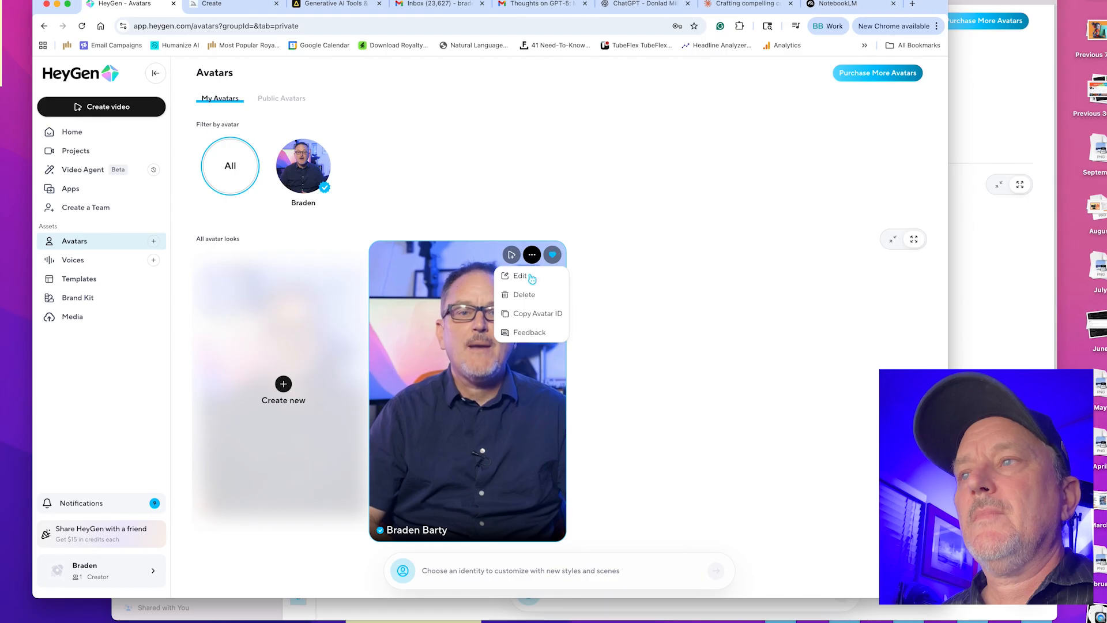
{"action": "left_click", "coordinate": [514, 319]}
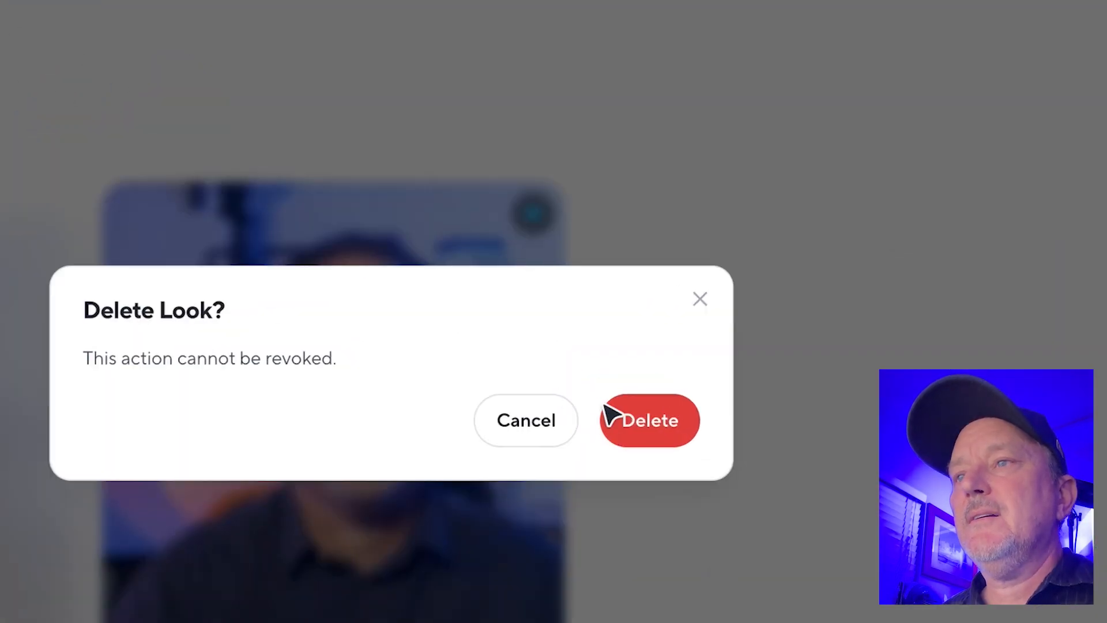
{"action": "left_click", "coordinate": [589, 347]}
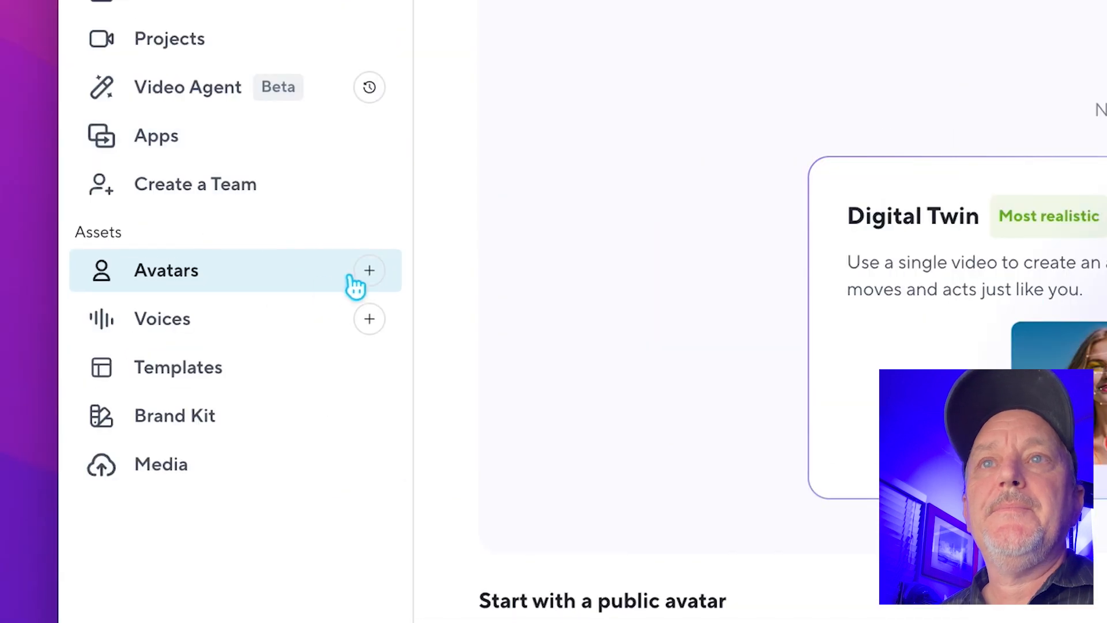
Start a new avatar from a video and upload "heygen me 2.mp4" from the HEY GEN folder as its footage.
{"action": "left_click", "coordinate": [197, 246]}
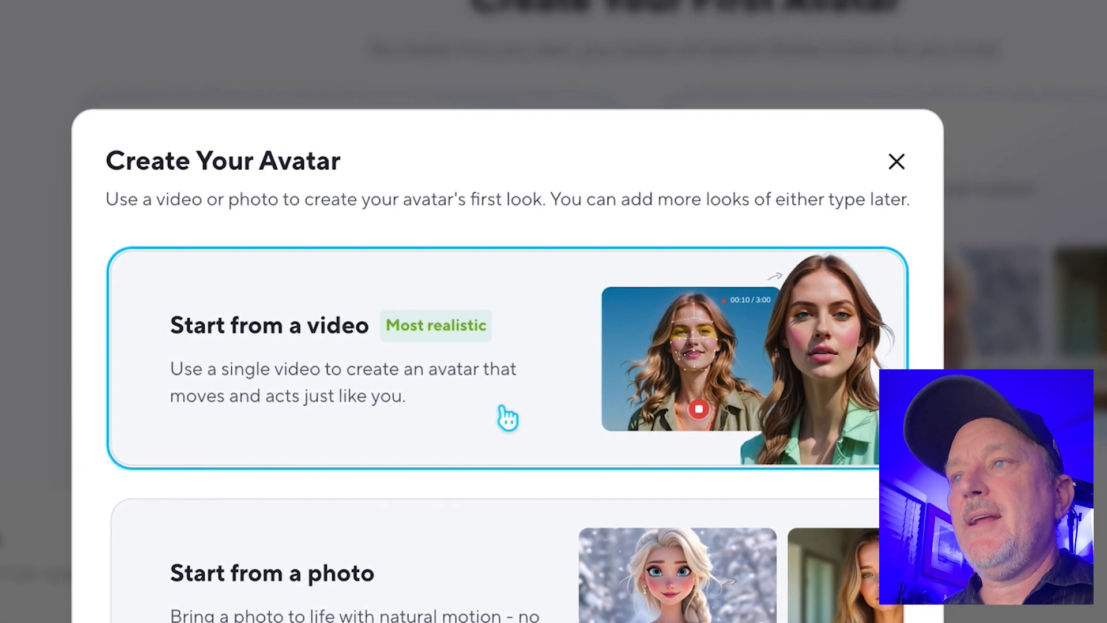
{"action": "left_click", "coordinate": [507, 449]}
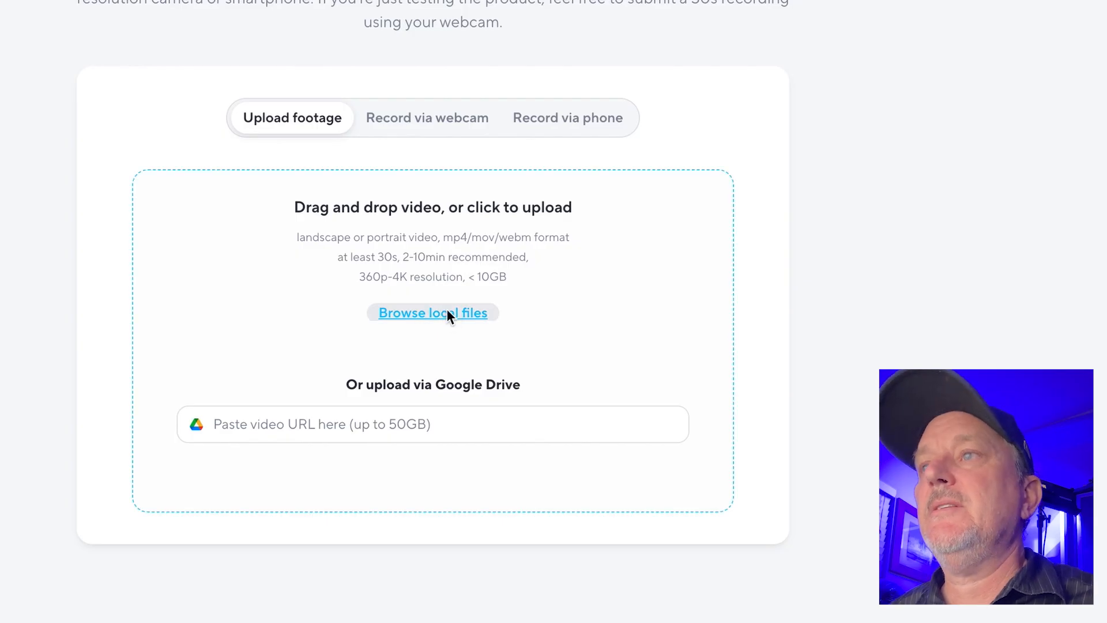
{"action": "left_click", "coordinate": [447, 311]}
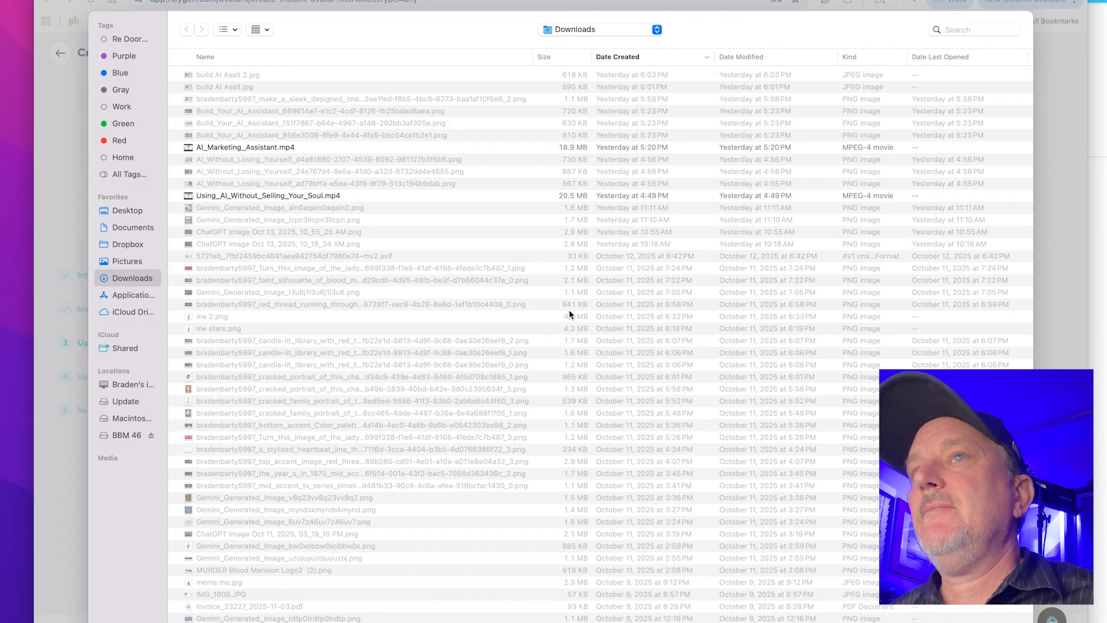
{"action": "left_click", "coordinate": [571, 30]}
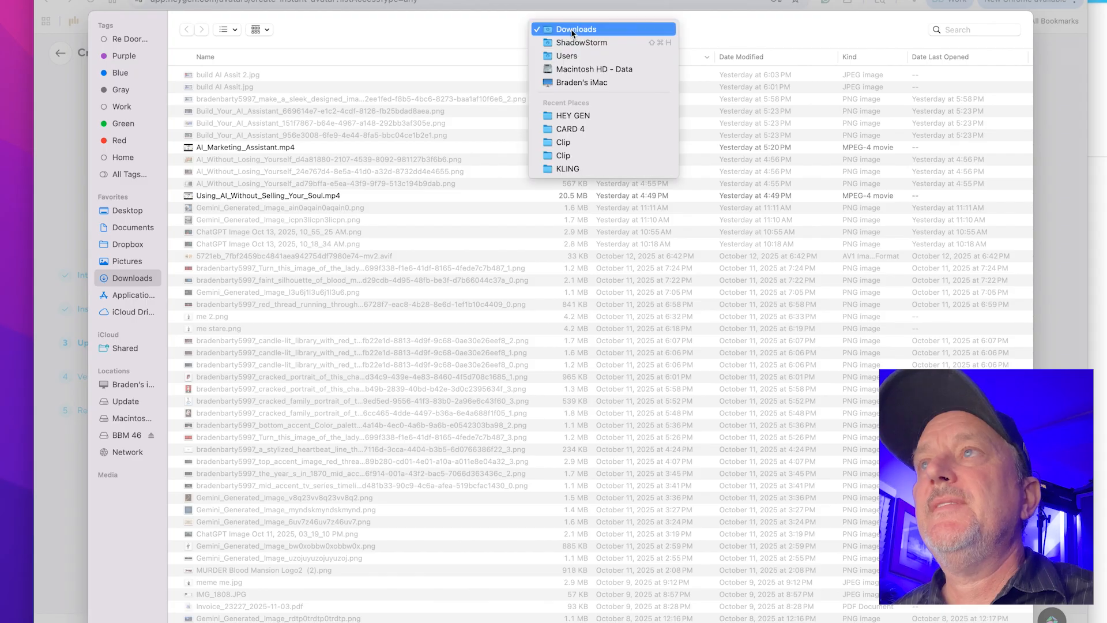
{"action": "left_click", "coordinate": [573, 111]}
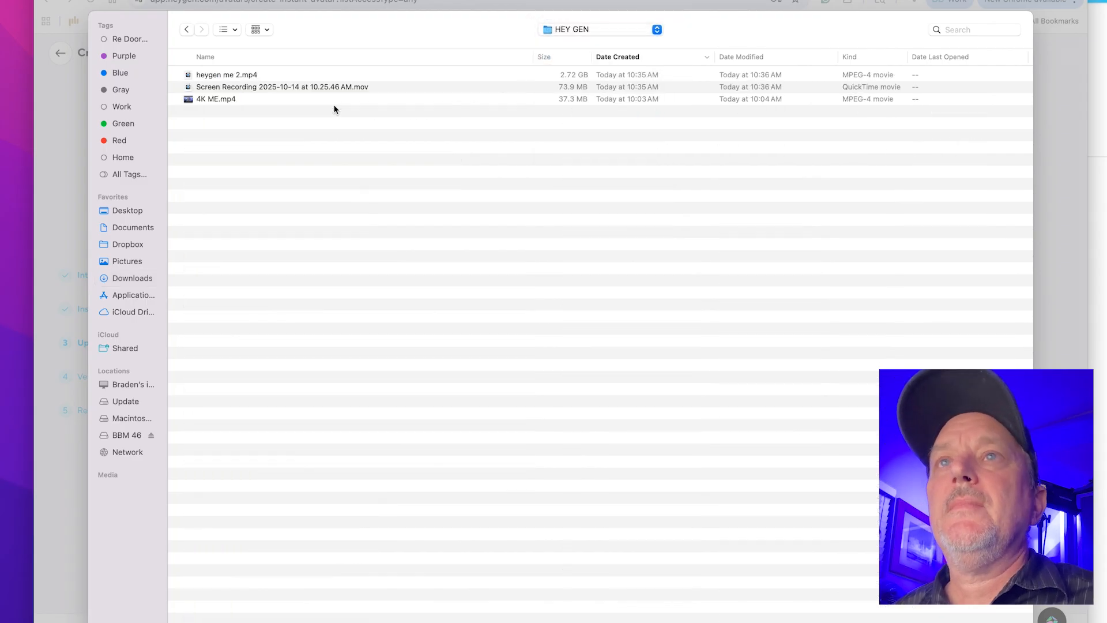
{"action": "left_click", "coordinate": [553, 76]}
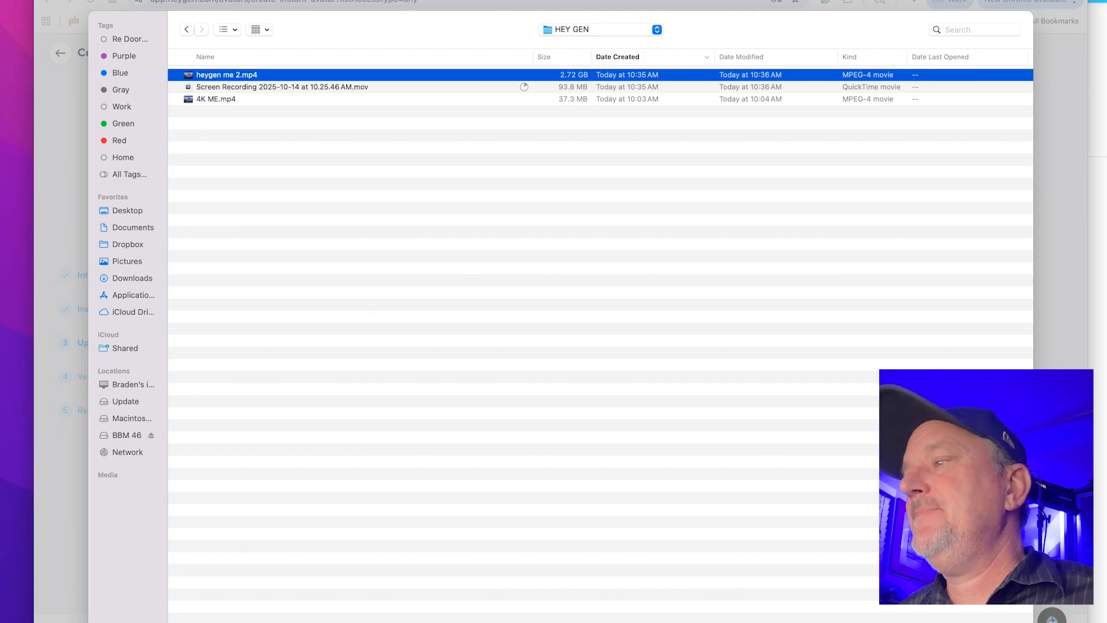
{"action": "key", "text": "Return"}
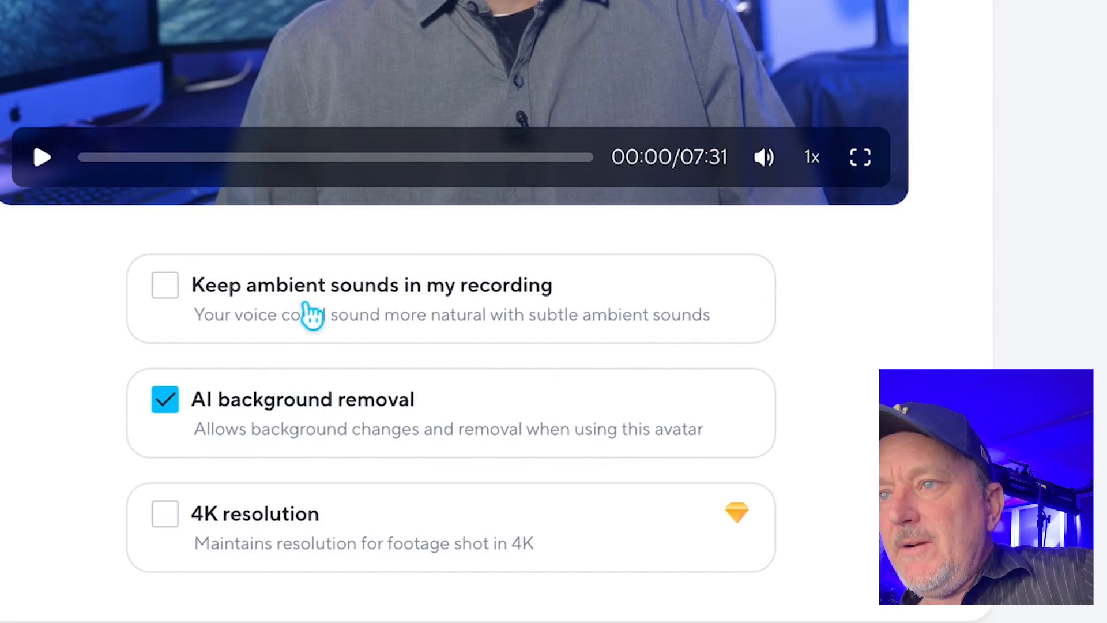
Try to enable 4K resolution for the footage, dismiss the upgrade offer, and continue to the consent stage.
{"action": "left_click", "coordinate": [176, 526]}
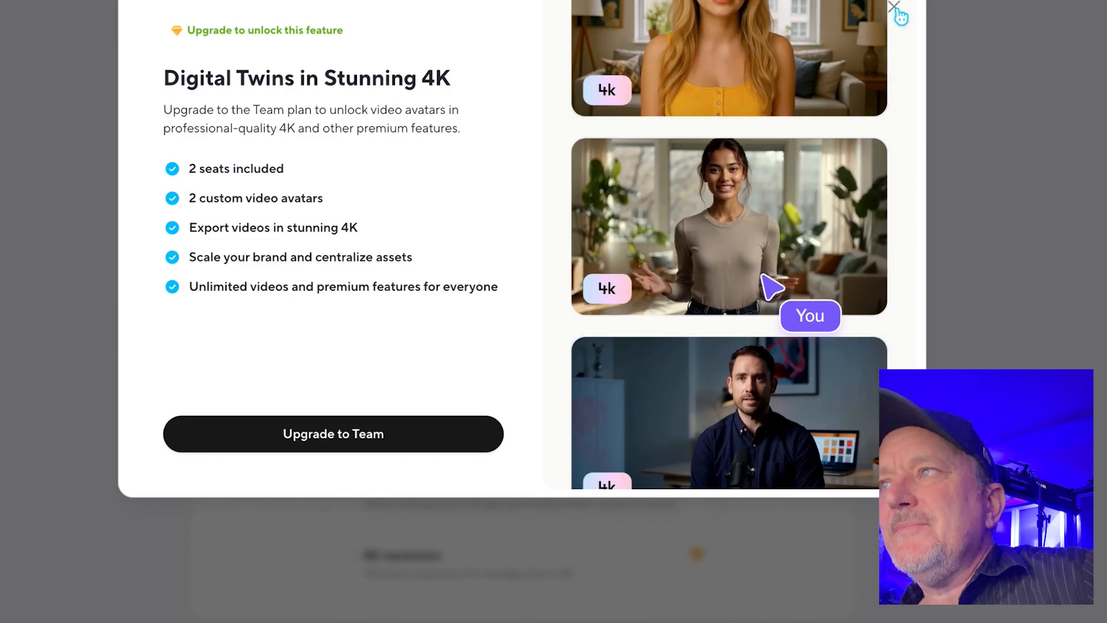
{"action": "left_click", "coordinate": [895, 8]}
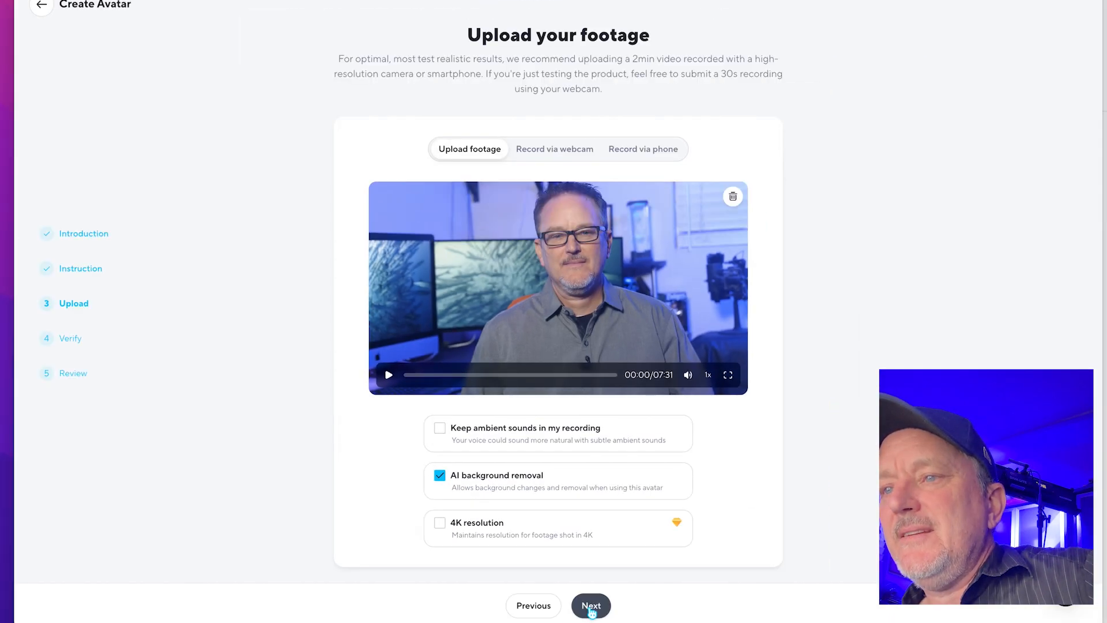
{"action": "left_click", "coordinate": [592, 607]}
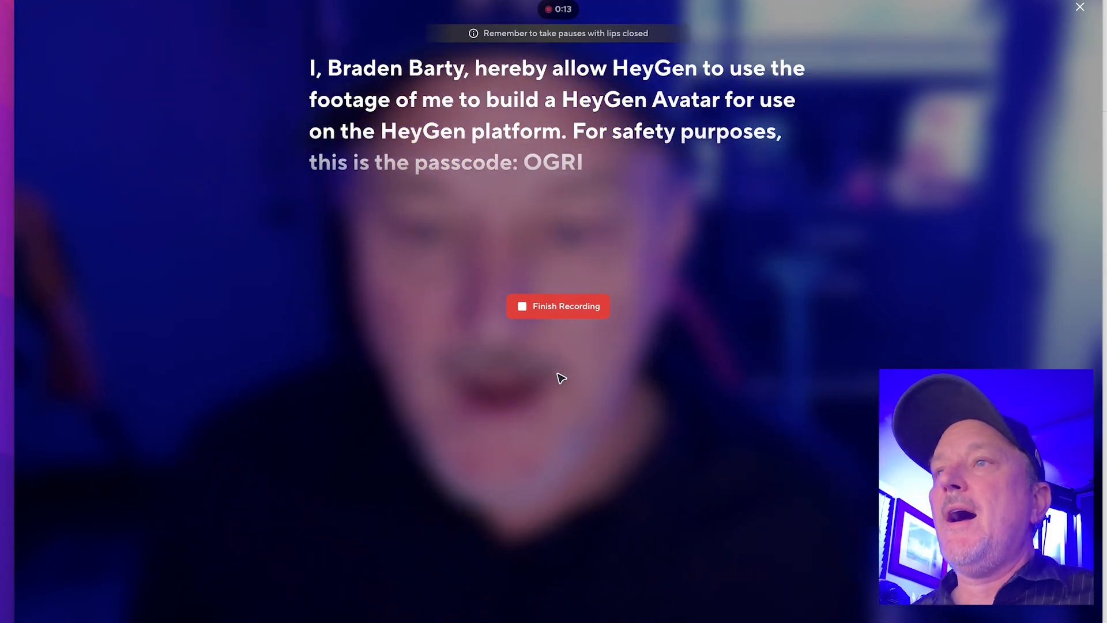
Finish the webcam consent recording and submit the avatar footage for creation.
{"action": "left_click", "coordinate": [559, 306]}
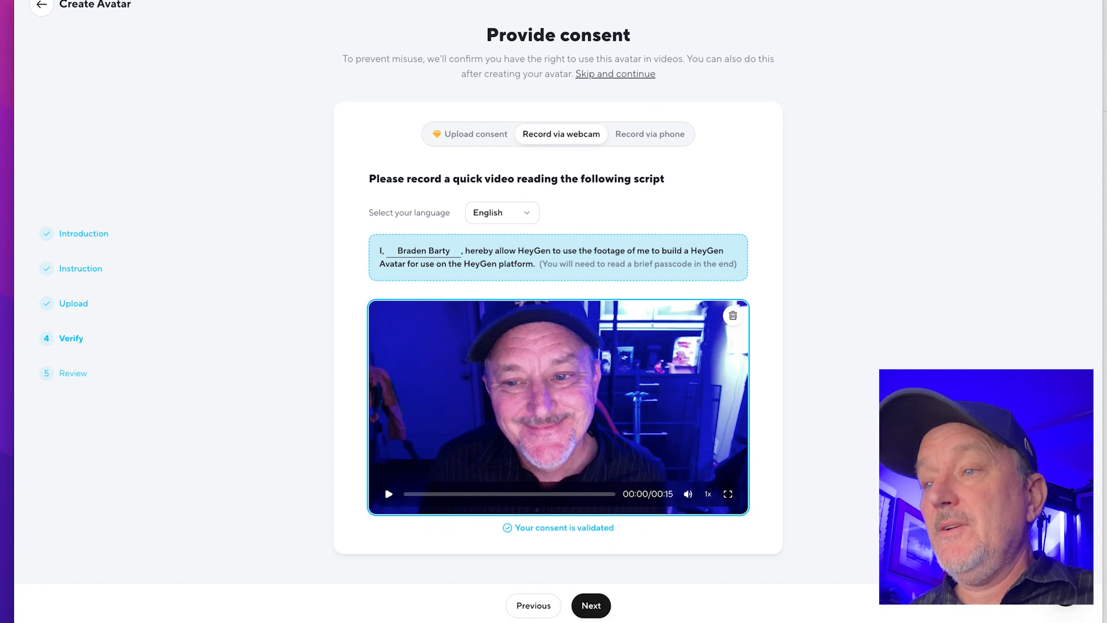
{"action": "left_click", "coordinate": [594, 608]}
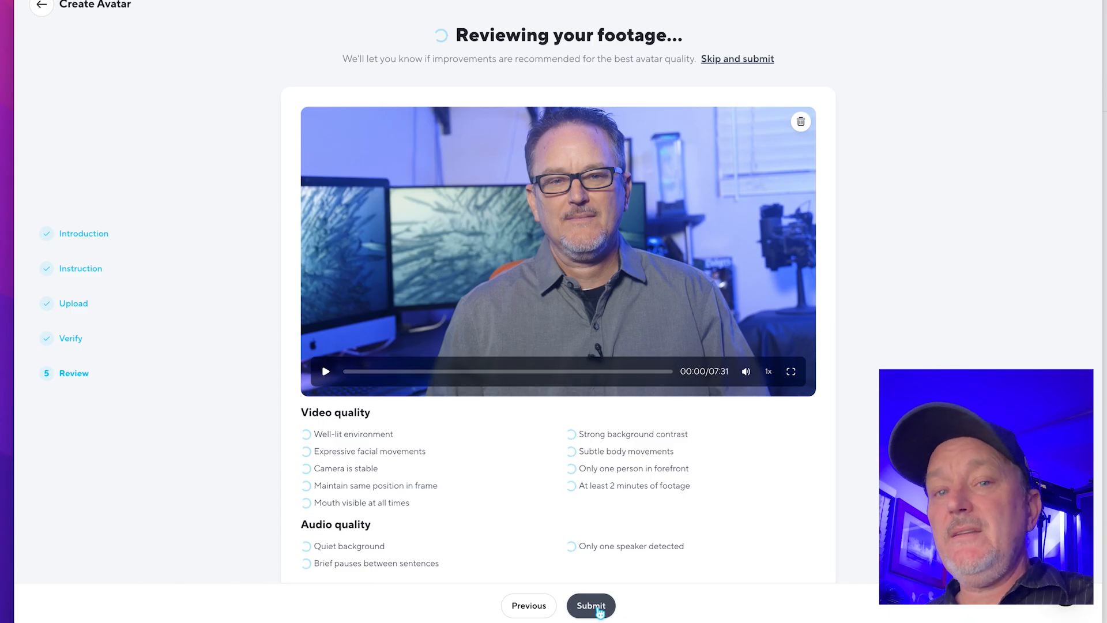
{"action": "left_click", "coordinate": [592, 606]}
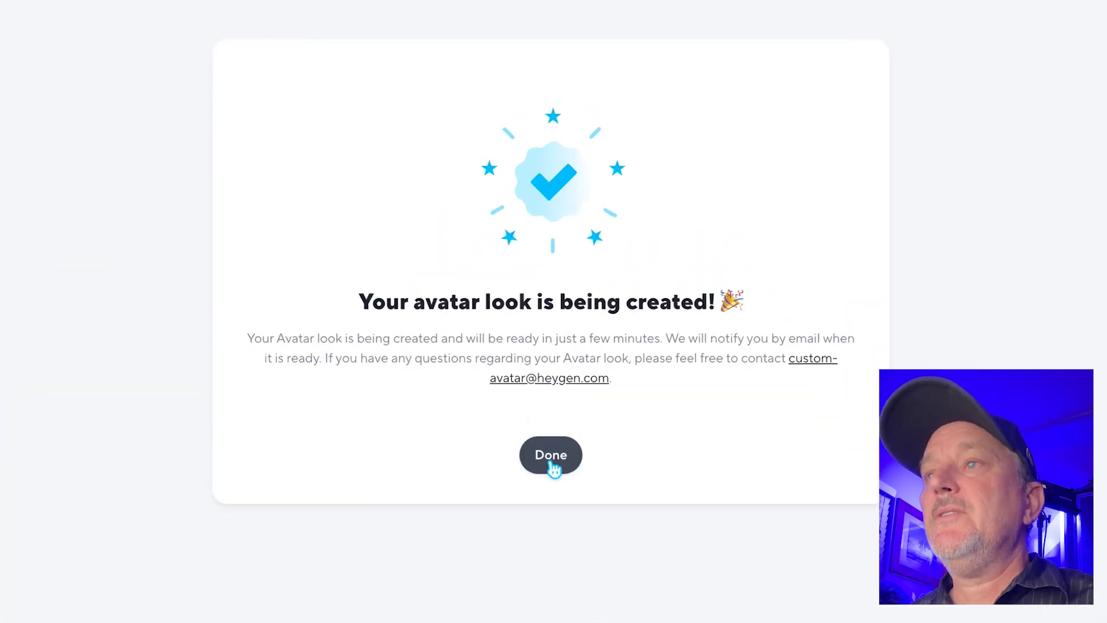
{"action": "left_click", "coordinate": [552, 456]}
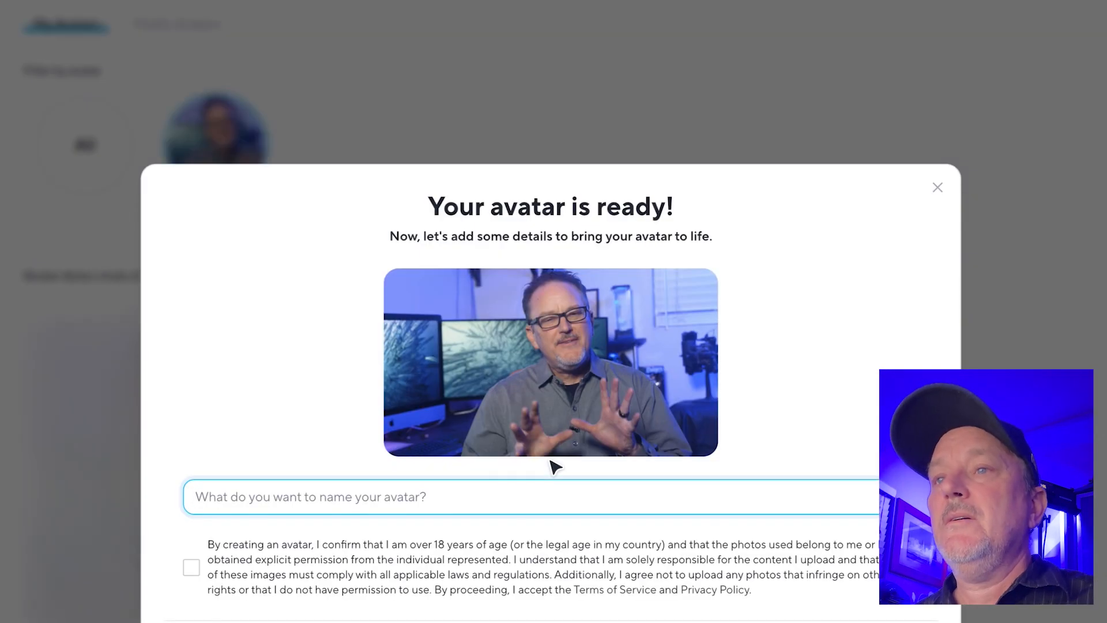
Name the new avatar with the owner's first name plus "October" and accept the age and permission terms.
{"action": "type", "text": "Braden October"}
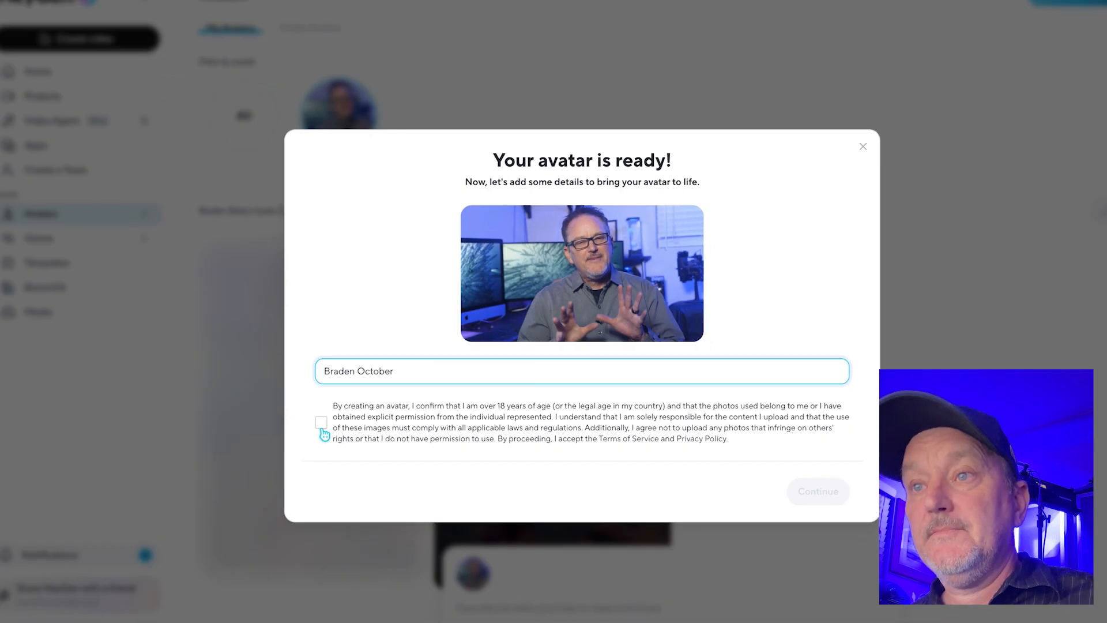
{"action": "left_click", "coordinate": [192, 568]}
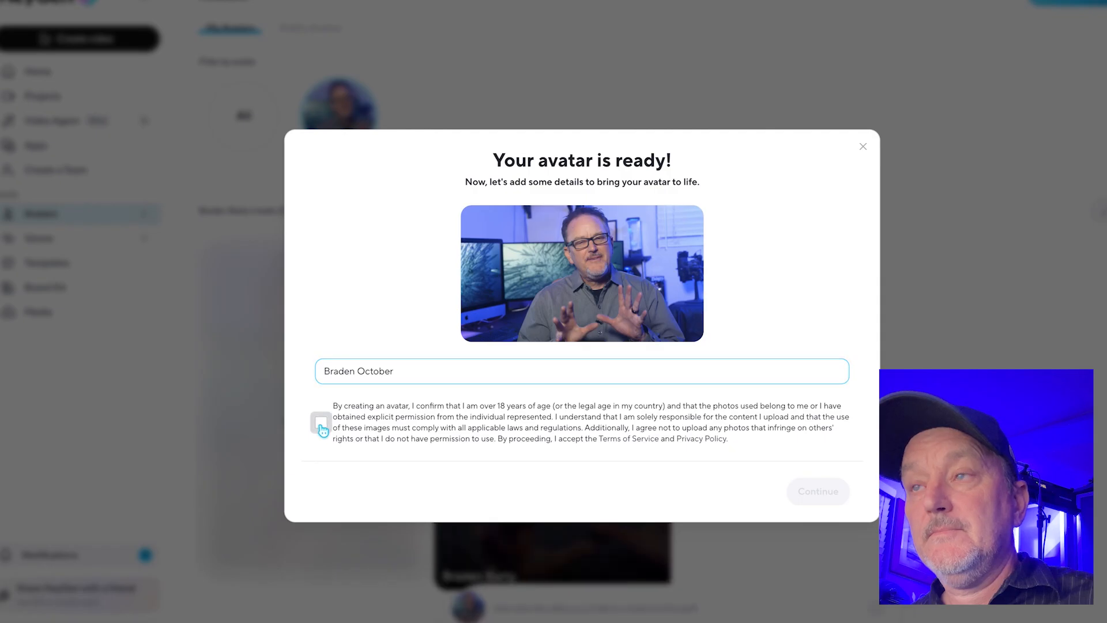
{"action": "left_click", "coordinate": [818, 491]}
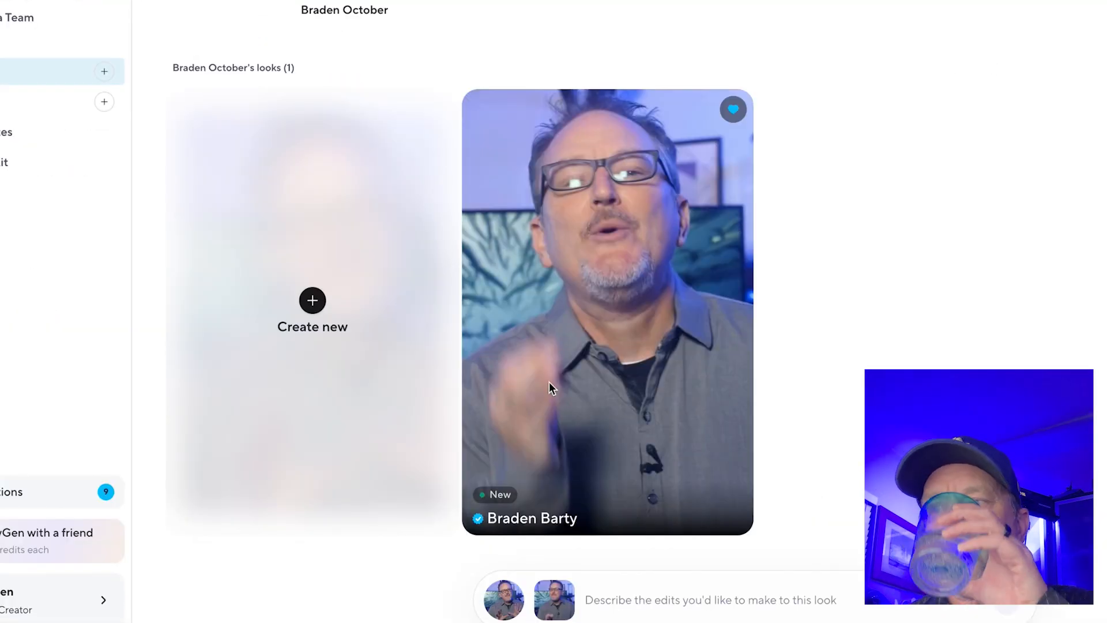
Preview the new avatar look and create a video with it.
{"action": "mouse_move", "coordinate": [605, 372]}
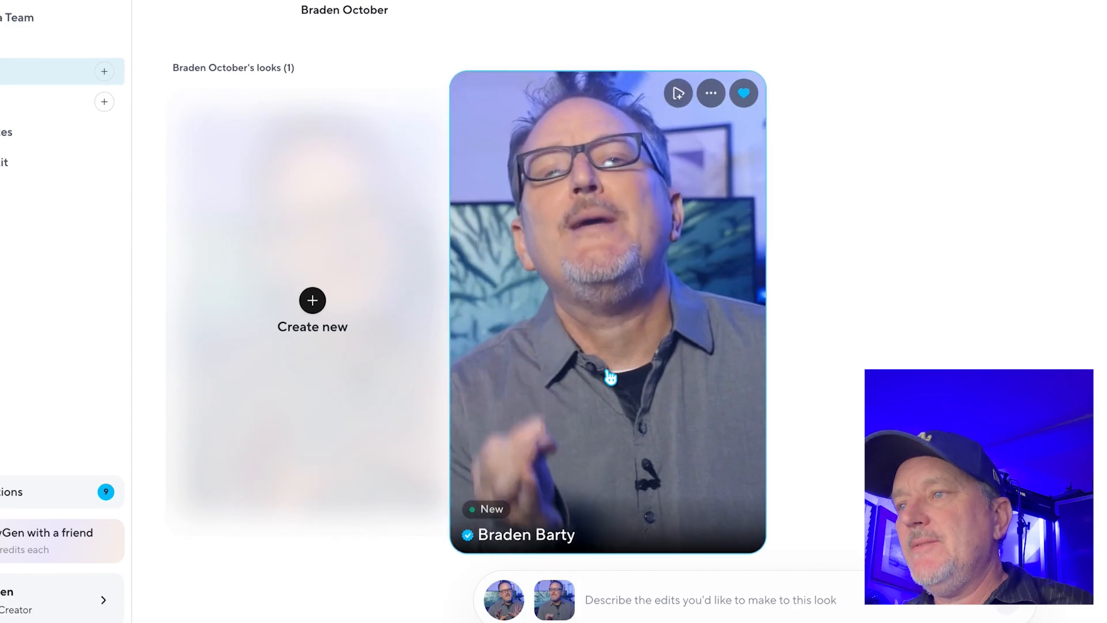
{"action": "key", "text": "XF86AudioRaiseVolume"}
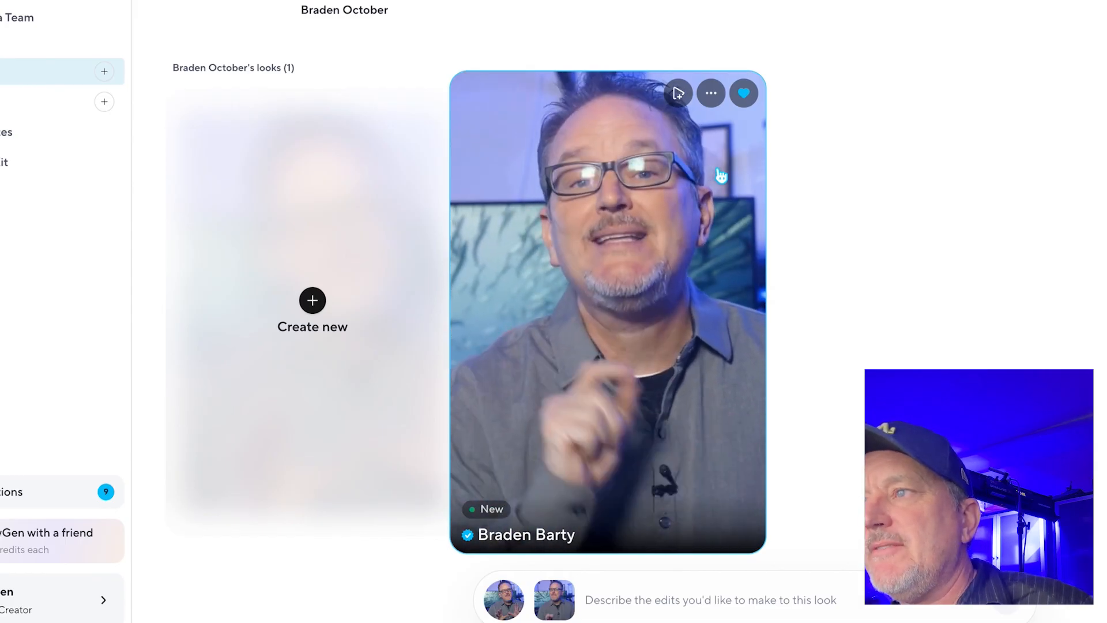
{"action": "scroll", "coordinate": [722, 176], "scroll_direction": "down", "scroll_amount": 1}
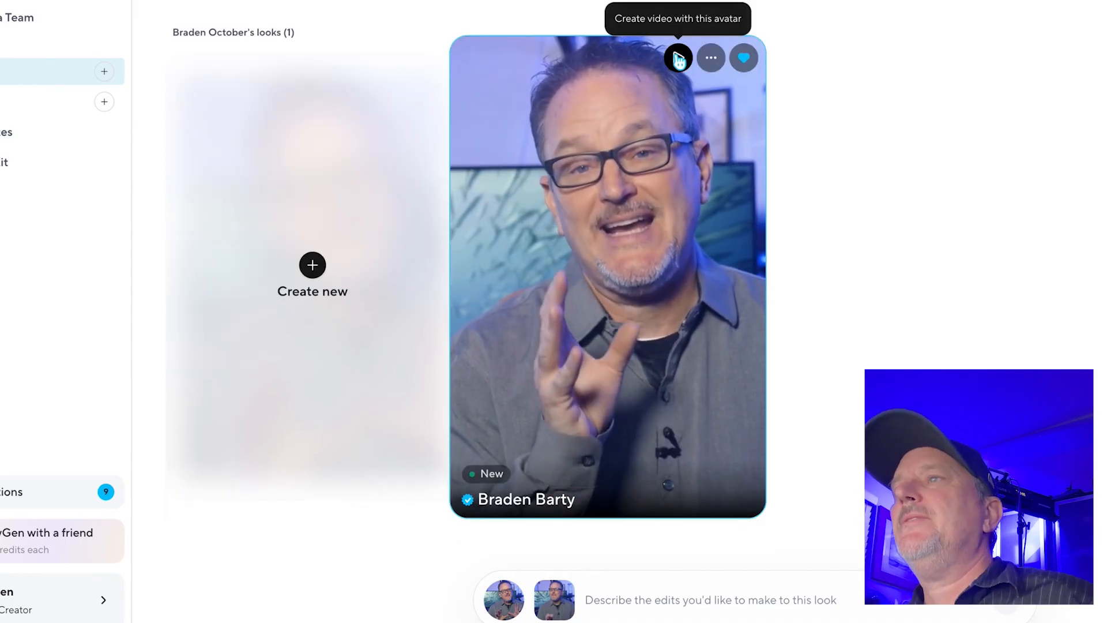
{"action": "left_click", "coordinate": [679, 58]}
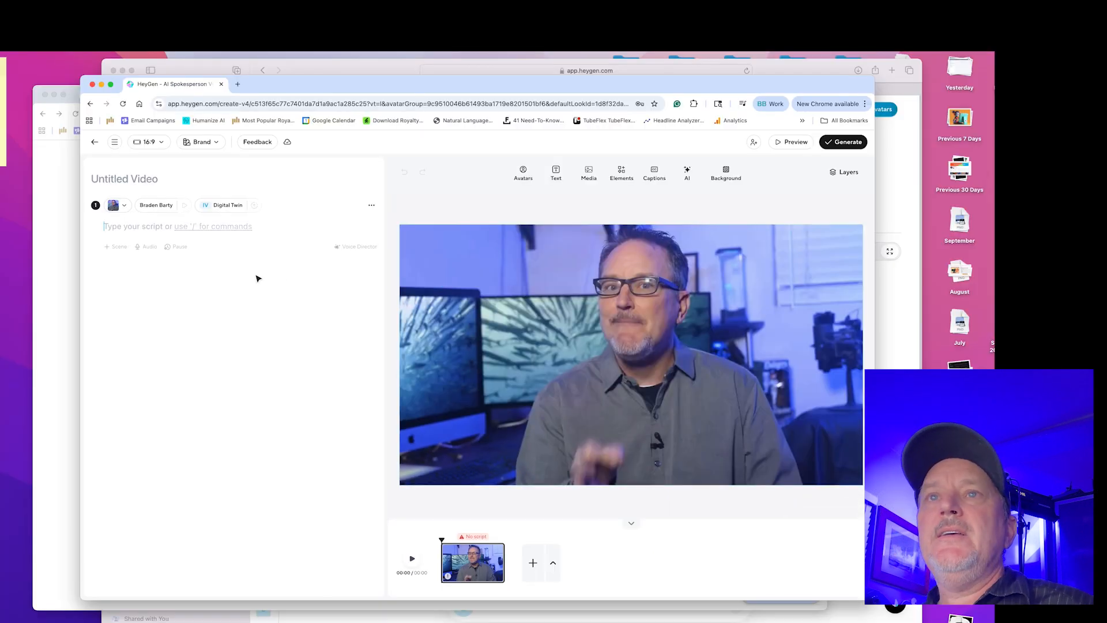
Upload the ElevenLabs MP3 voiceover from Downloads as the scene's audio, leaving voice mirroring off, and preview it.
{"action": "left_click", "coordinate": [148, 248]}
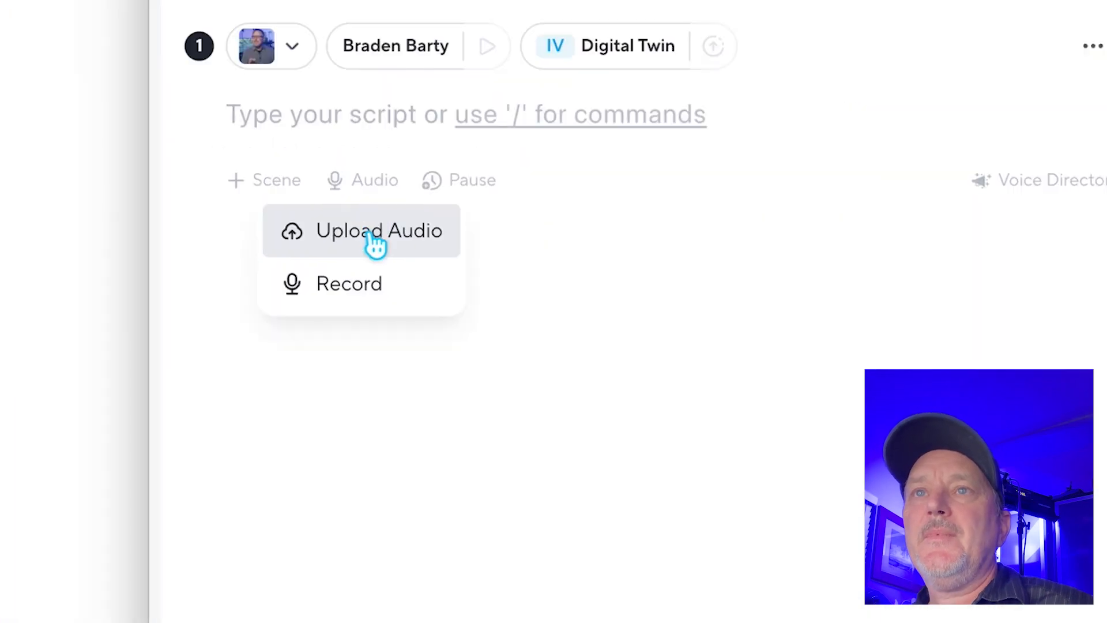
{"action": "left_click", "coordinate": [150, 265]}
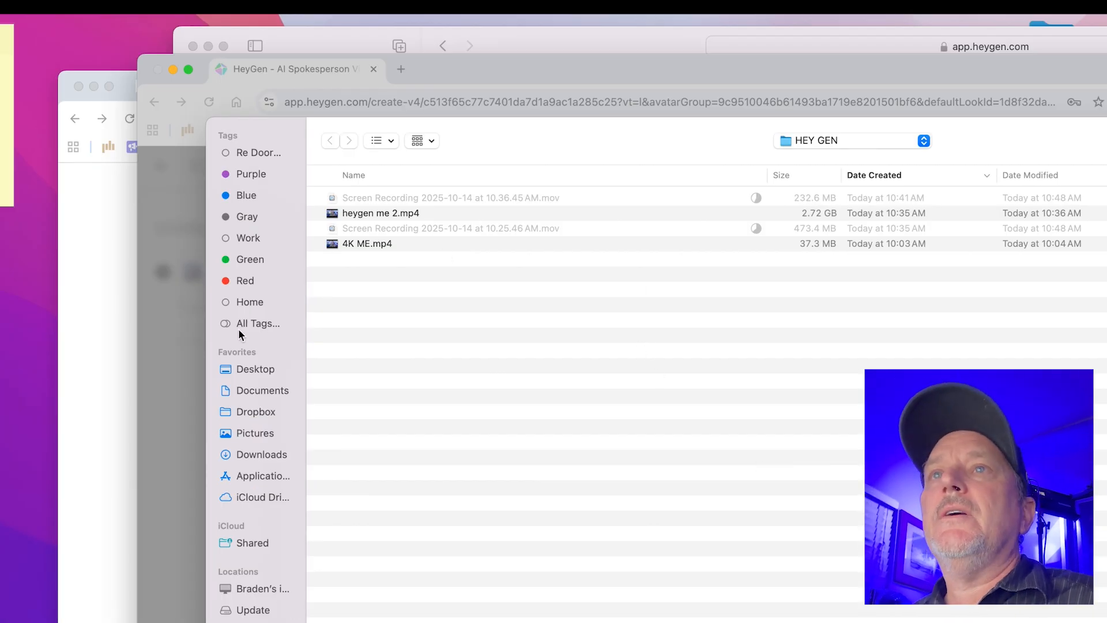
{"action": "left_click", "coordinate": [266, 455]}
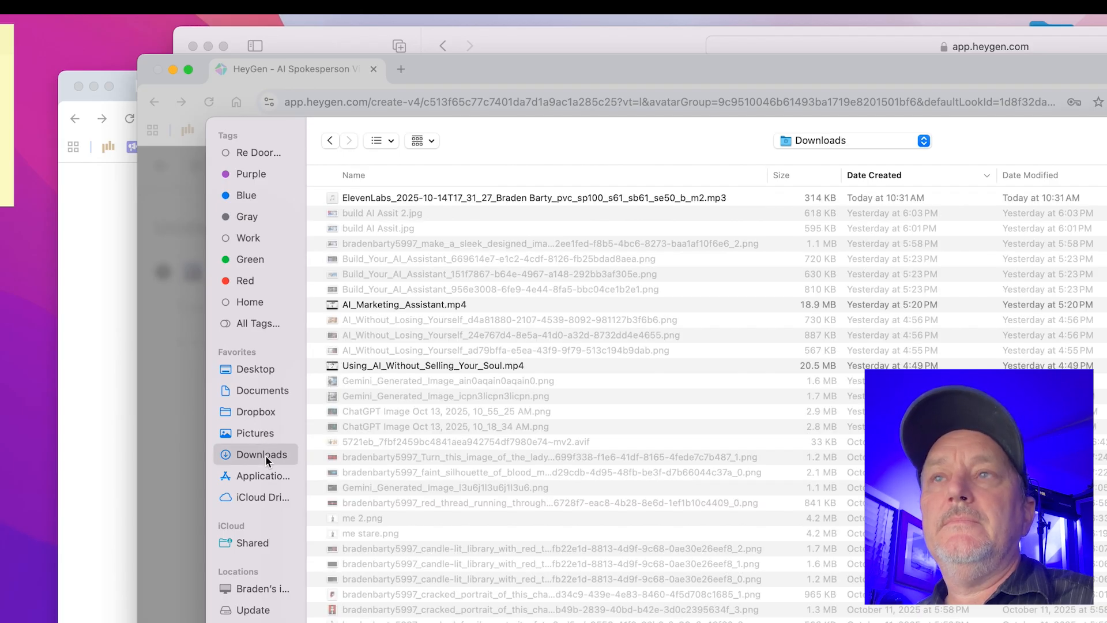
{"action": "left_click", "coordinate": [507, 197]}
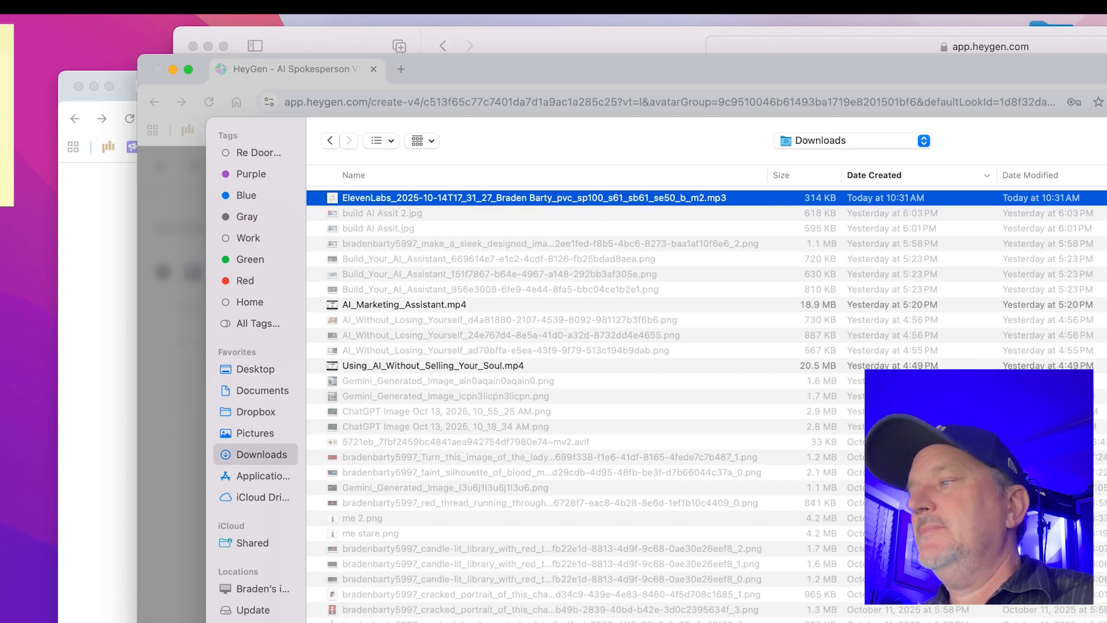
{"action": "key", "text": "Return"}
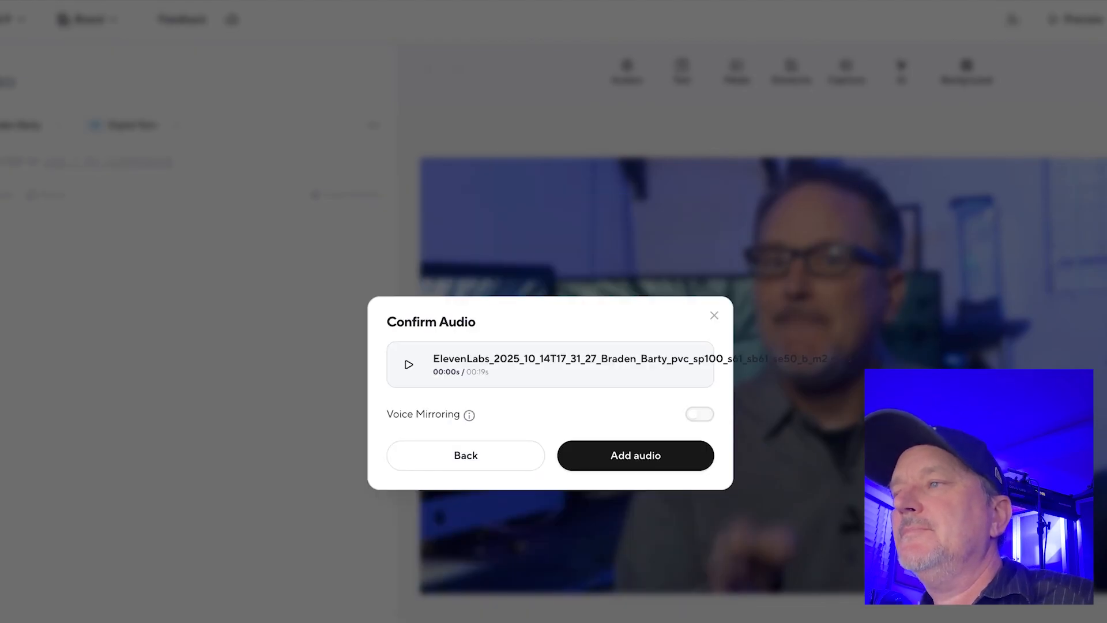
{"action": "left_click", "coordinate": [672, 460]}
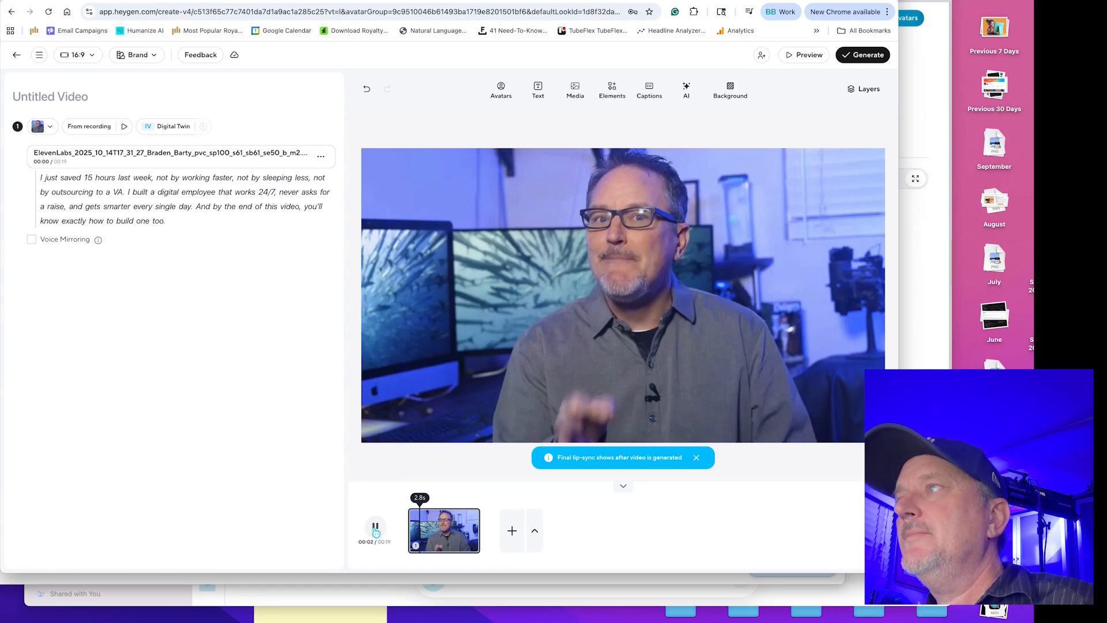
{"action": "left_click", "coordinate": [375, 532]}
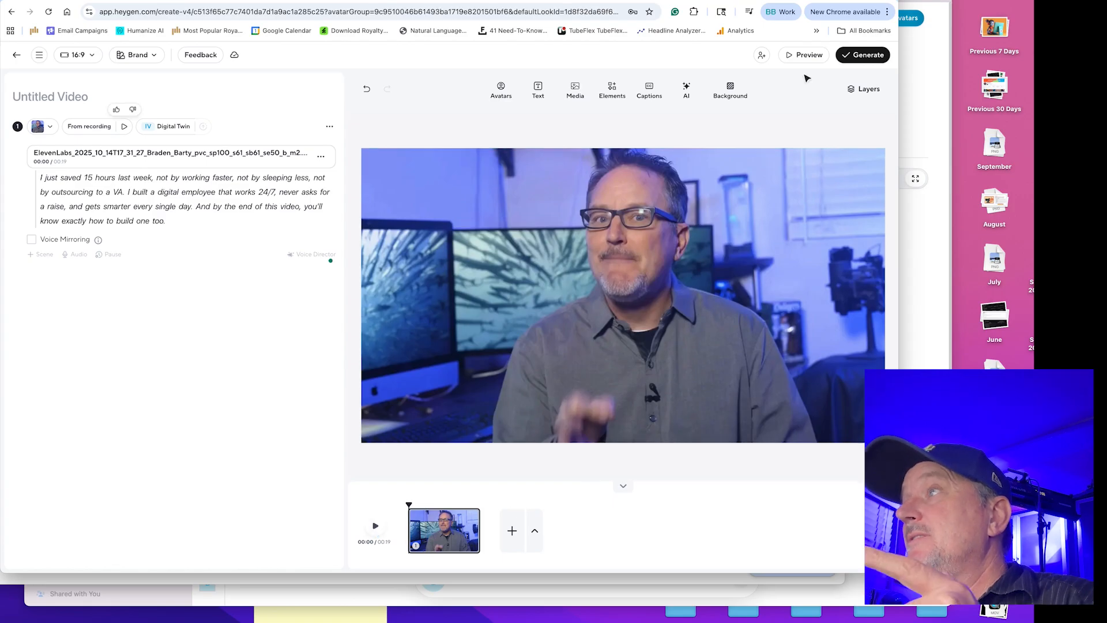
Title the video "October AI Agent Intro" and submit it for generation as a 1080p, 25 fps MP4.
{"action": "left_click", "coordinate": [860, 56]}
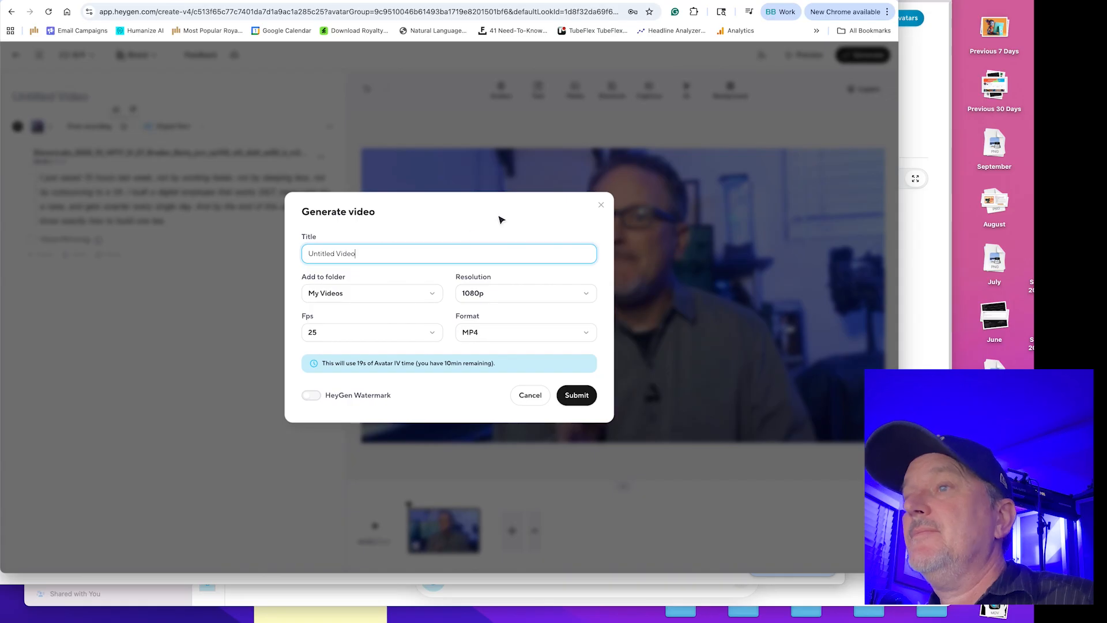
{"action": "left_click_drag", "start_coordinate": [414, 253], "coordinate": [279, 241]}
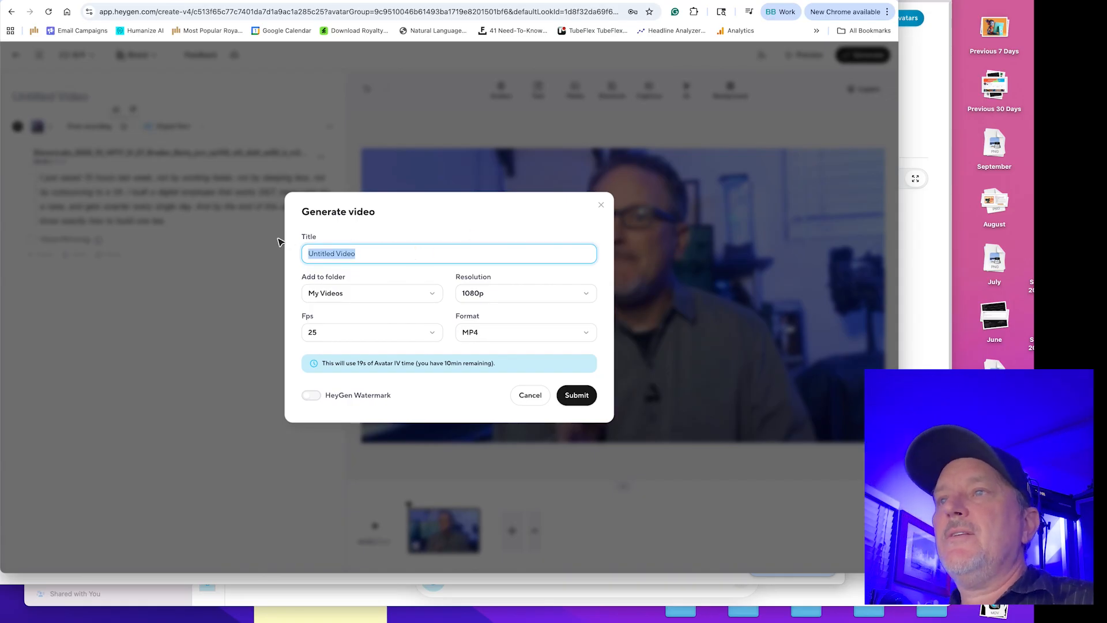
{"action": "type", "text": "Oc"}
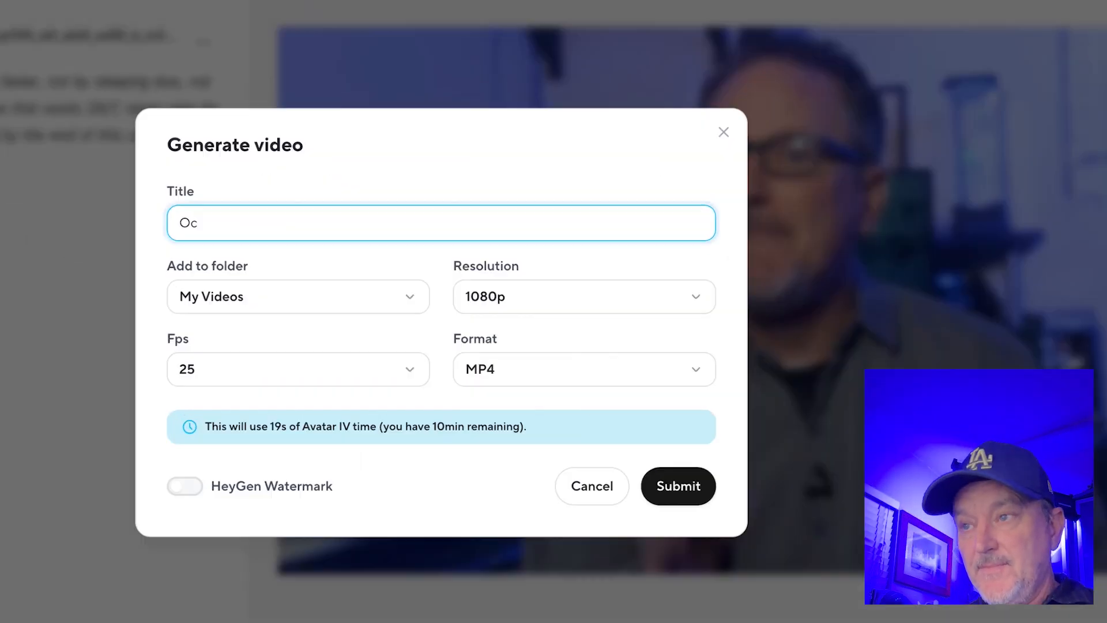
{"action": "type", "text": "tober "}
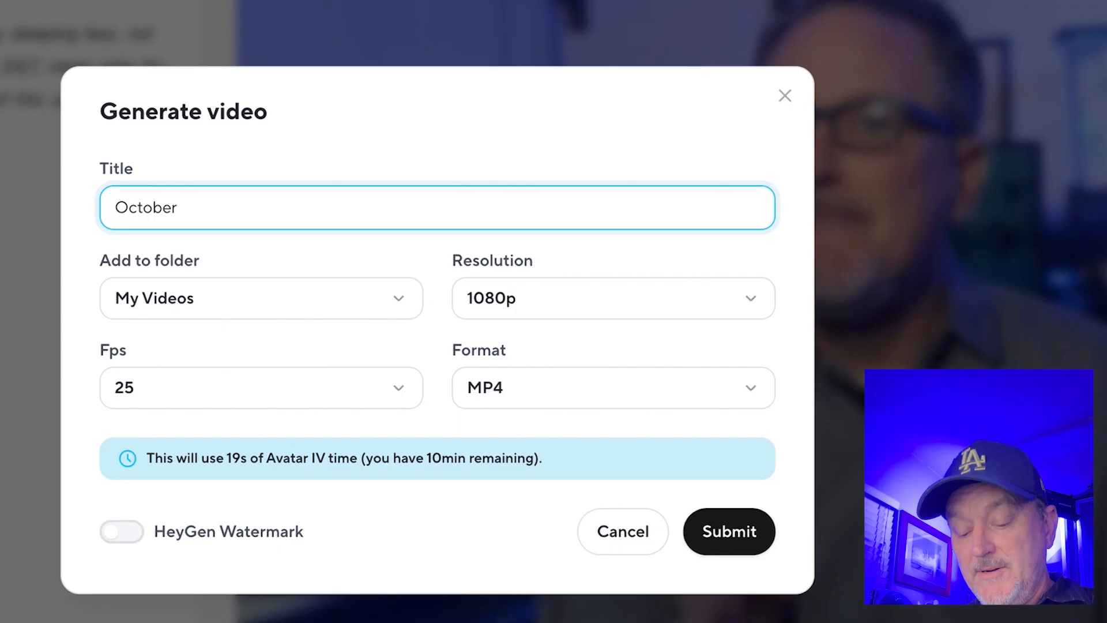
{"action": "type", "text": "AI Agent Intro"}
{"action": "left_click", "coordinate": [731, 548]}
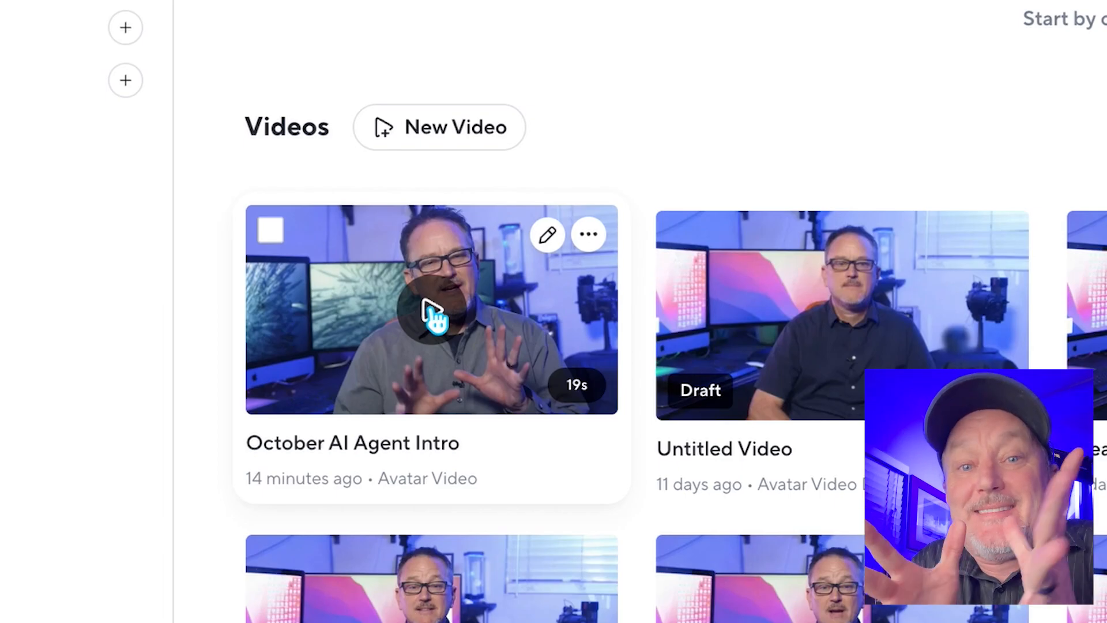
Play the finished October AI Agent Intro video and submit negative feedback citing unnatural body movements and too much motion.
{"action": "right_click", "coordinate": [427, 305]}
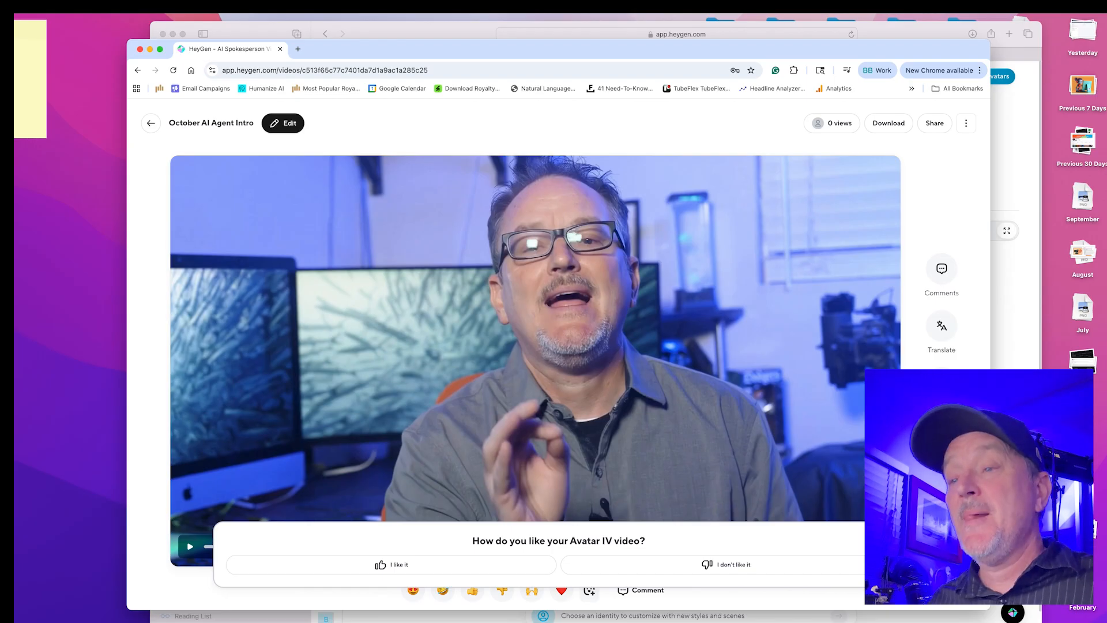
{"action": "left_click", "coordinate": [775, 565]}
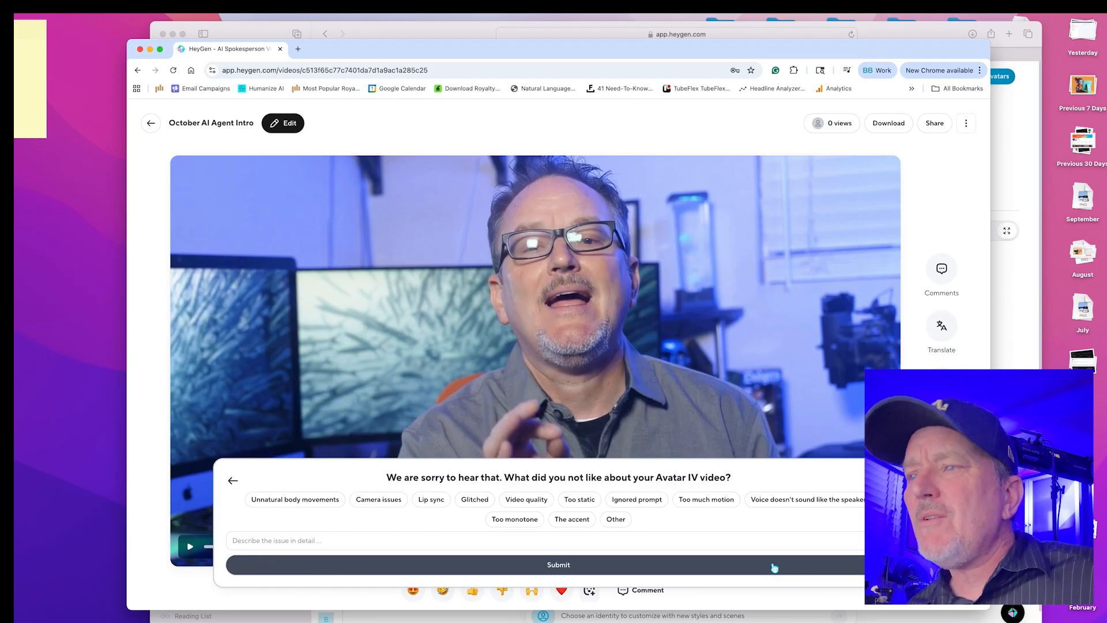
{"action": "left_click", "coordinate": [315, 501]}
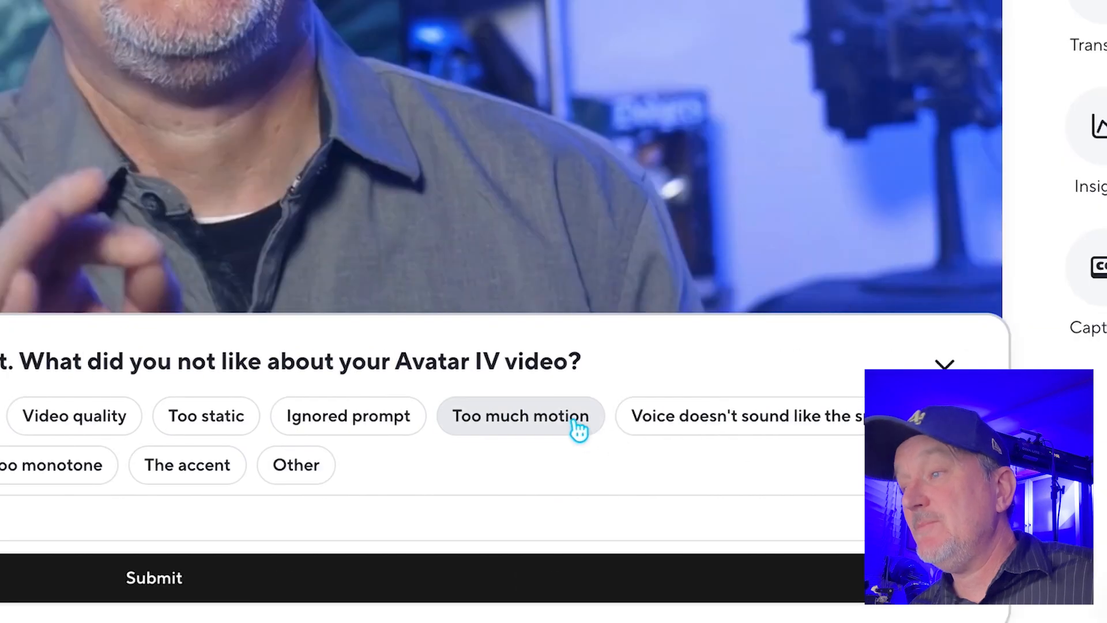
{"action": "left_click", "coordinate": [970, 429]}
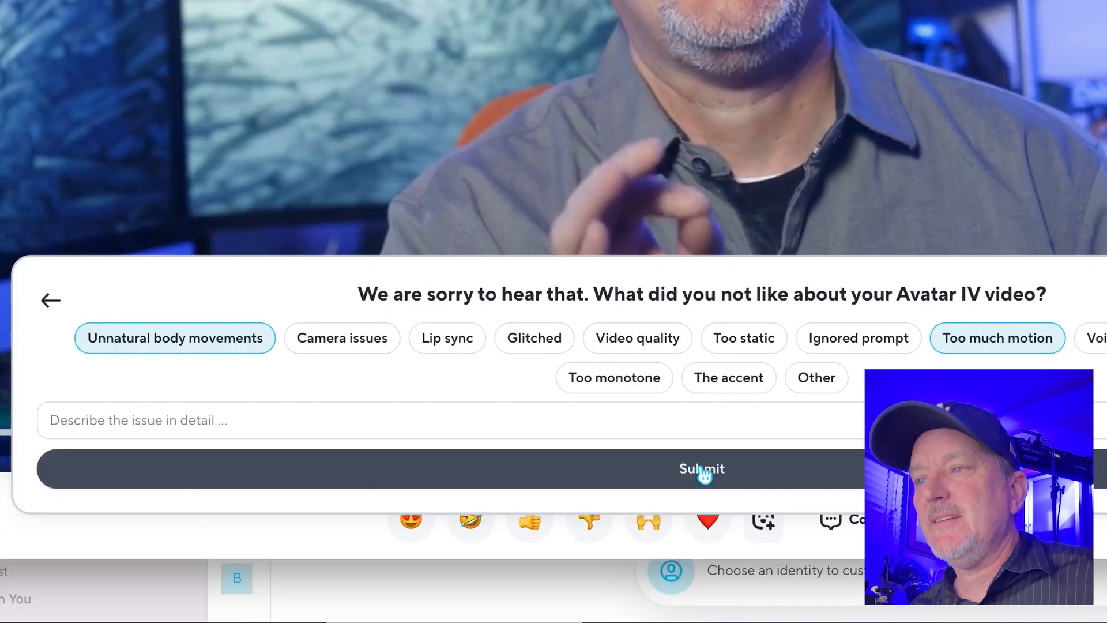
{"action": "left_click", "coordinate": [154, 578]}
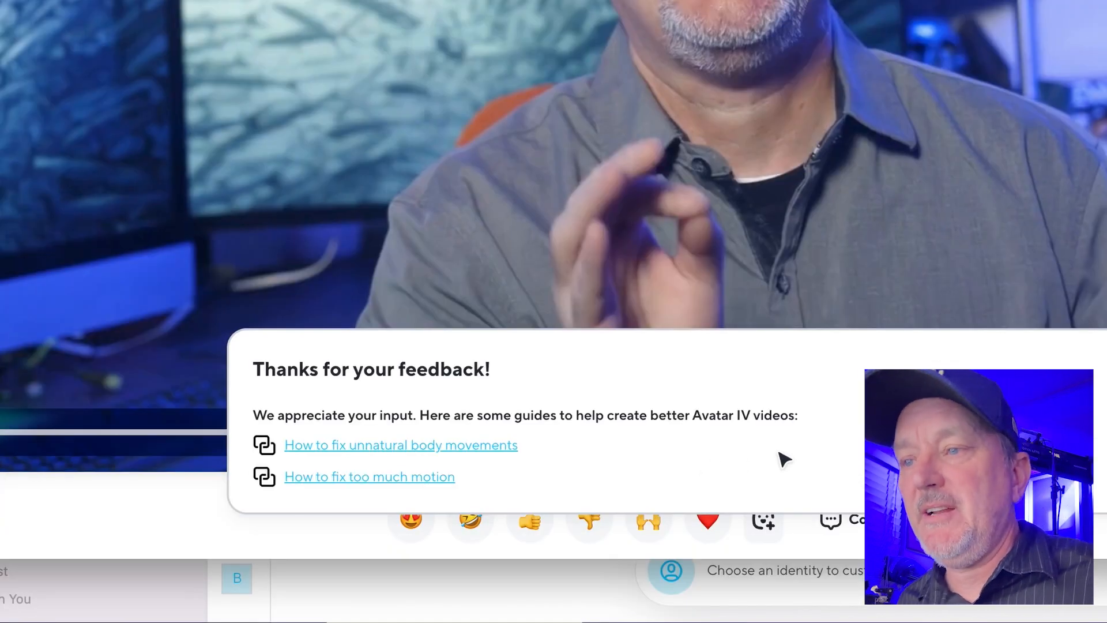
Look through the guide on fixing unnatural body movements and return to the generated video.
{"action": "left_click", "coordinate": [431, 447]}
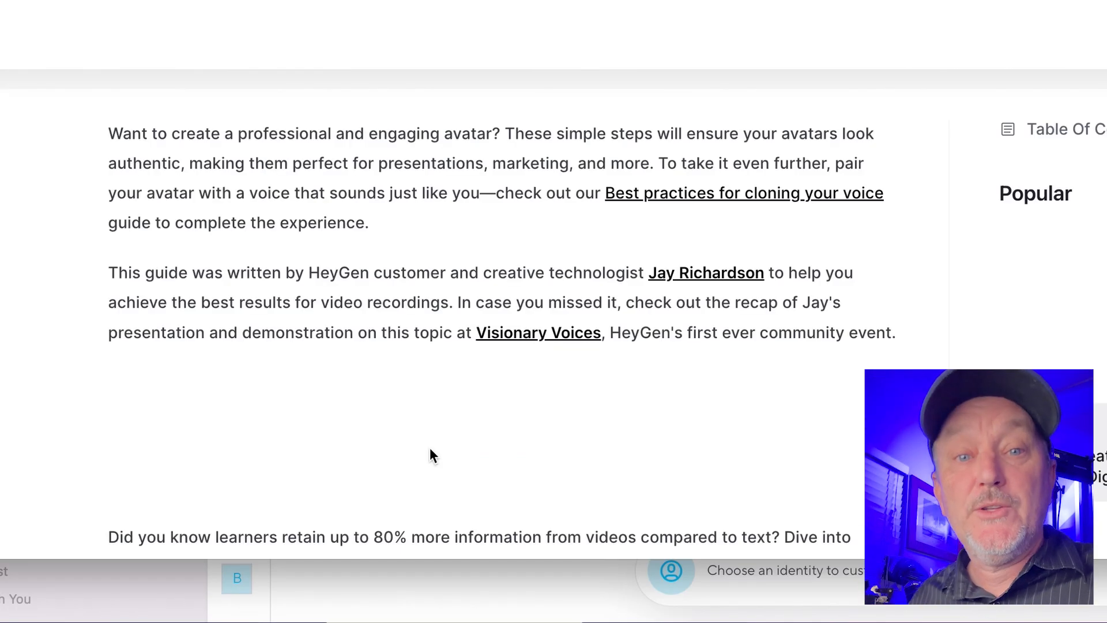
{"action": "scroll", "coordinate": [492, 468], "scroll_direction": "down", "scroll_amount": 5}
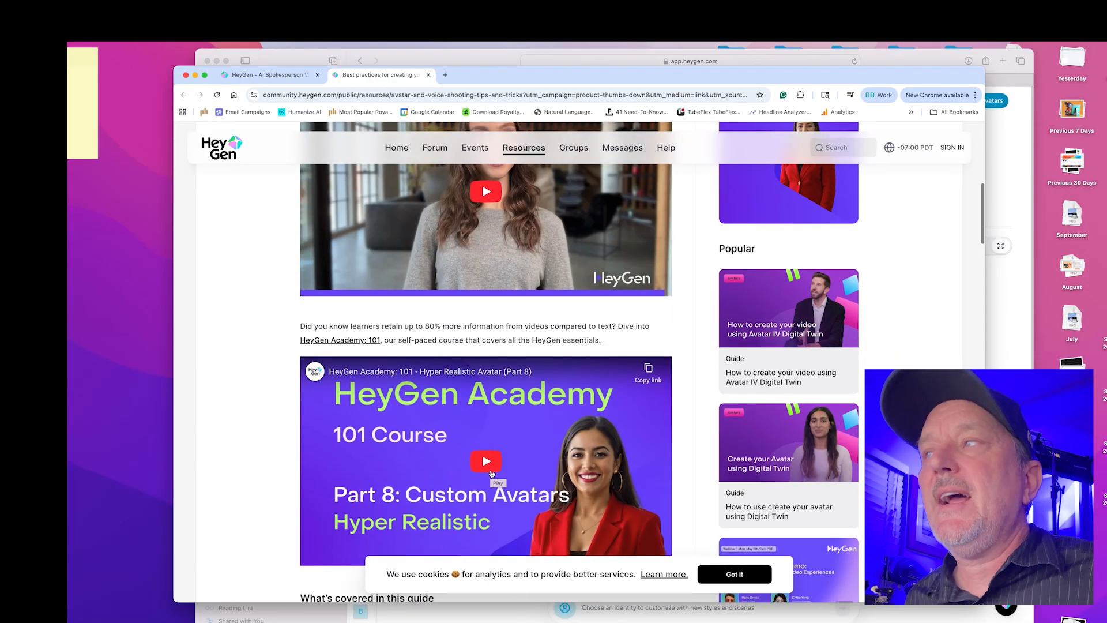
{"action": "scroll", "coordinate": [493, 468], "scroll_direction": "up", "scroll_amount": 8}
{"action": "left_click", "coordinate": [266, 76]}
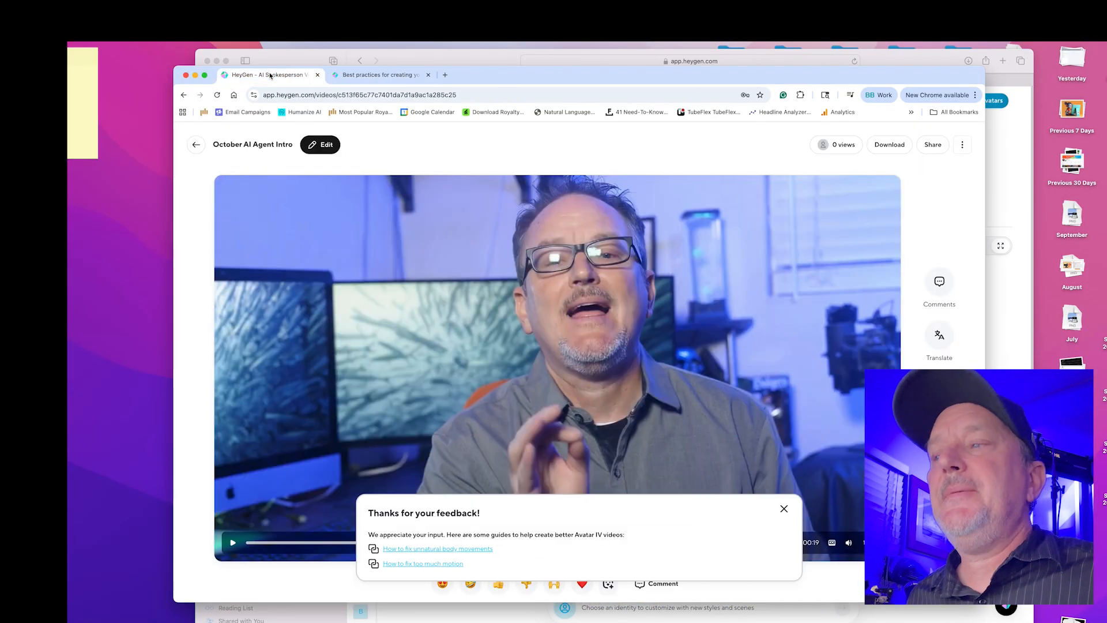
Dismiss the feedback message and download the October AI Agent Intro video.
{"action": "left_click", "coordinate": [784, 510]}
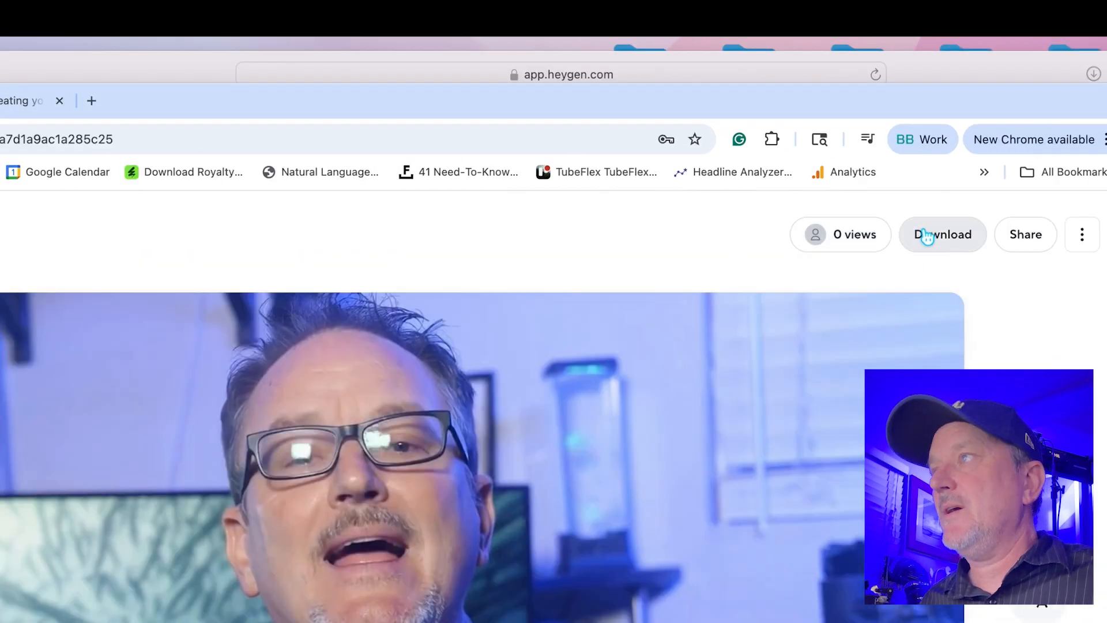
{"action": "left_click", "coordinate": [943, 247]}
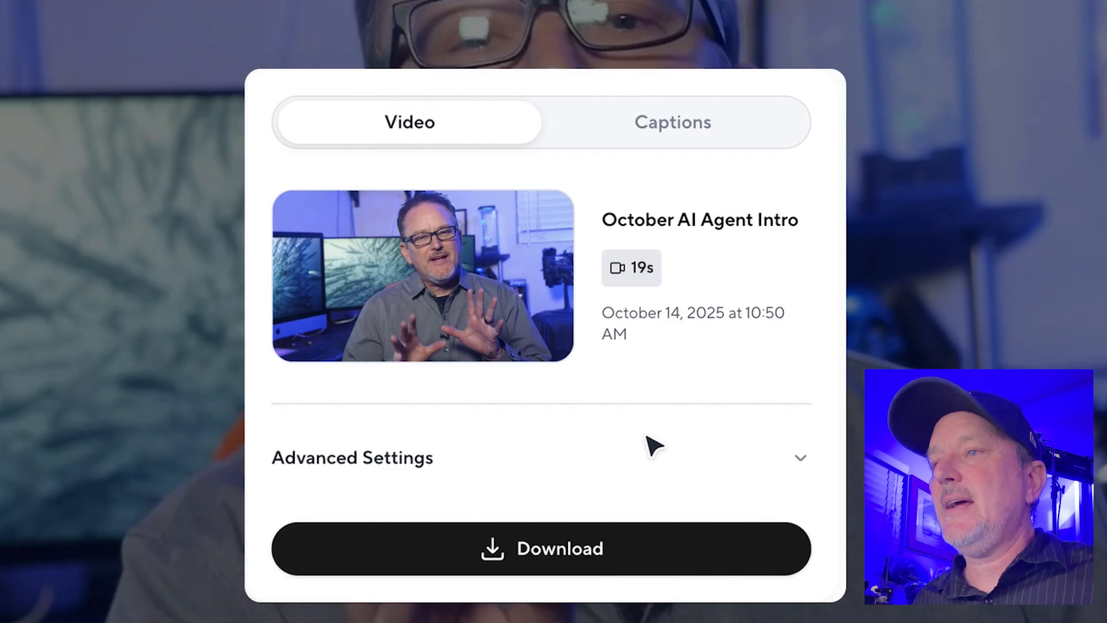
{"action": "left_click", "coordinate": [527, 553]}
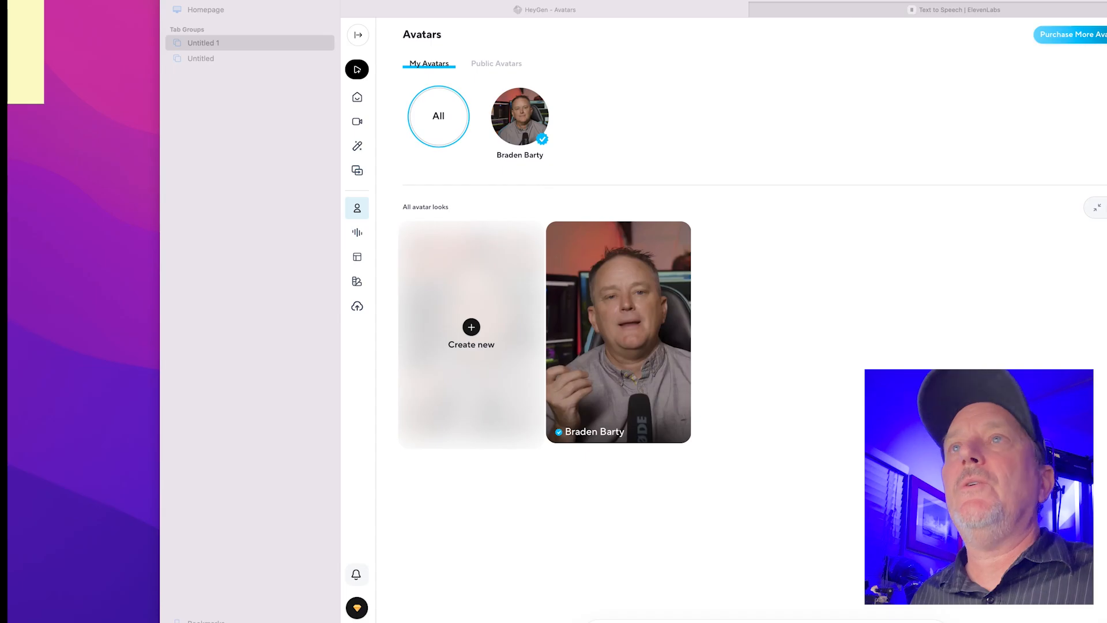
Switch to ElevenLabs Text to Speech and replace the script with the section starting "But first — let me guess where you're stuck right now...".
{"action": "left_click", "coordinate": [784, 12]}
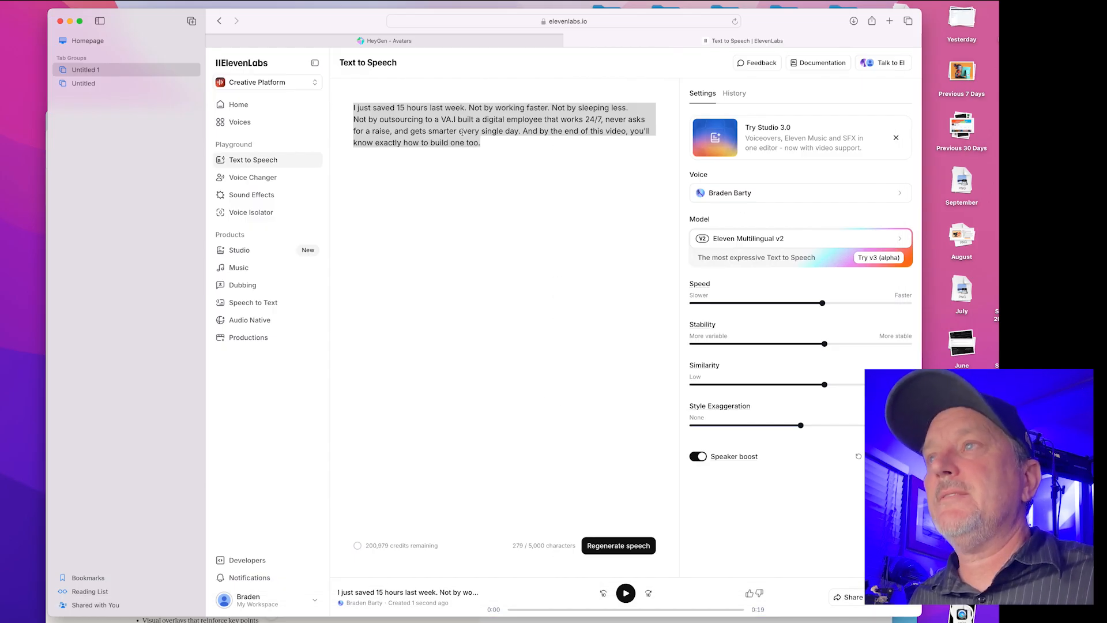
{"action": "left_click_drag", "start_coordinate": [483, 144], "coordinate": [341, 103]}
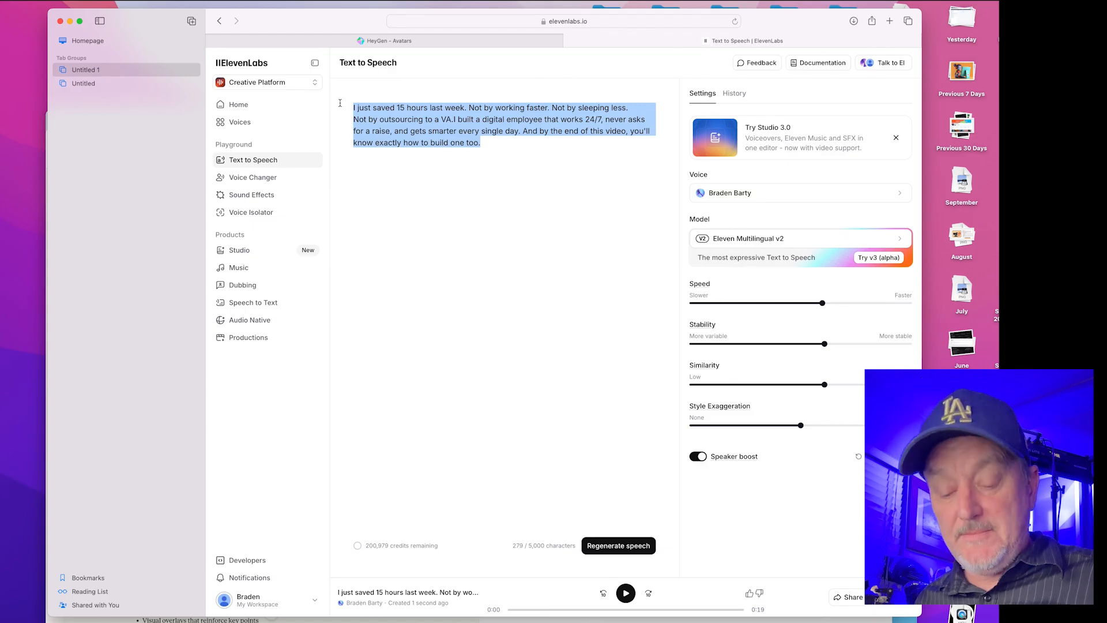
{"action": "type", "text": "But first — let me guess where you're stuck right now... You've got the ideas. You've got the talent. Hell, you might even have a few viral wins under your belt. But here's what's actually eating your time: Editing the same video for five different platforms. Writing captions at 11 PM because you forgot earlier. Manually scheduling posts like it's 2015. Copy-pasting the same replies to DMs and comments. Sound familiar? Here's the brutal truth — your creativity isn't the problem. Your workflow is slowly killing it. You're spending more time being a traffic controller than a creator. And that ends today."}
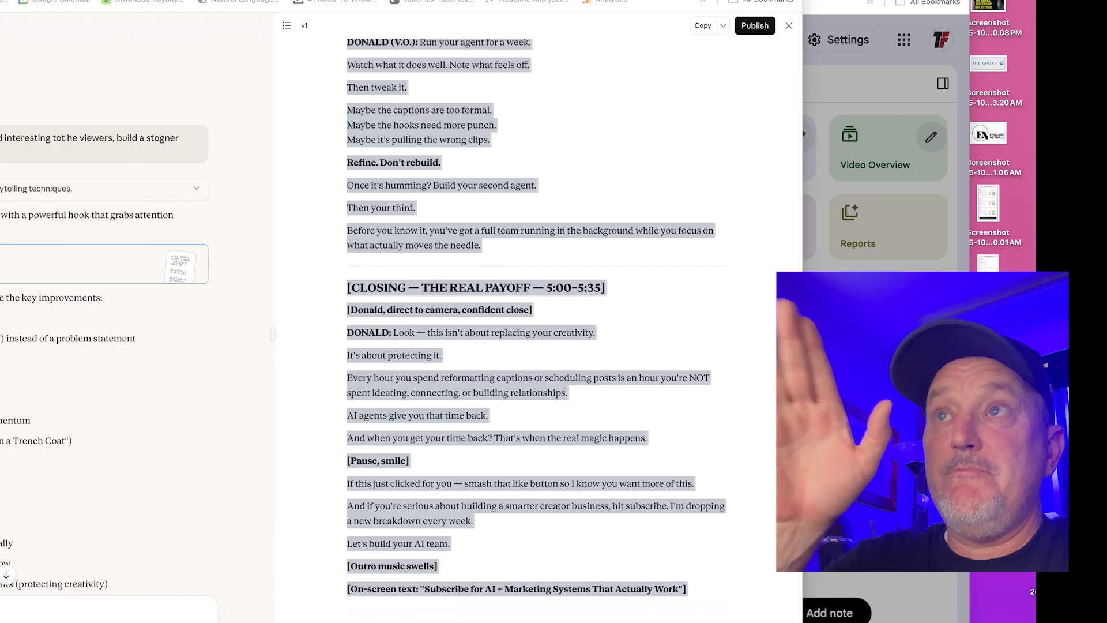
Review the "AI AGENTS VIDEO SCRIPT - POLISHED VERSION" document back to its opening hook and copy its full text.
{"action": "scroll", "coordinate": [631, 321], "scroll_direction": "up", "scroll_amount": 20}
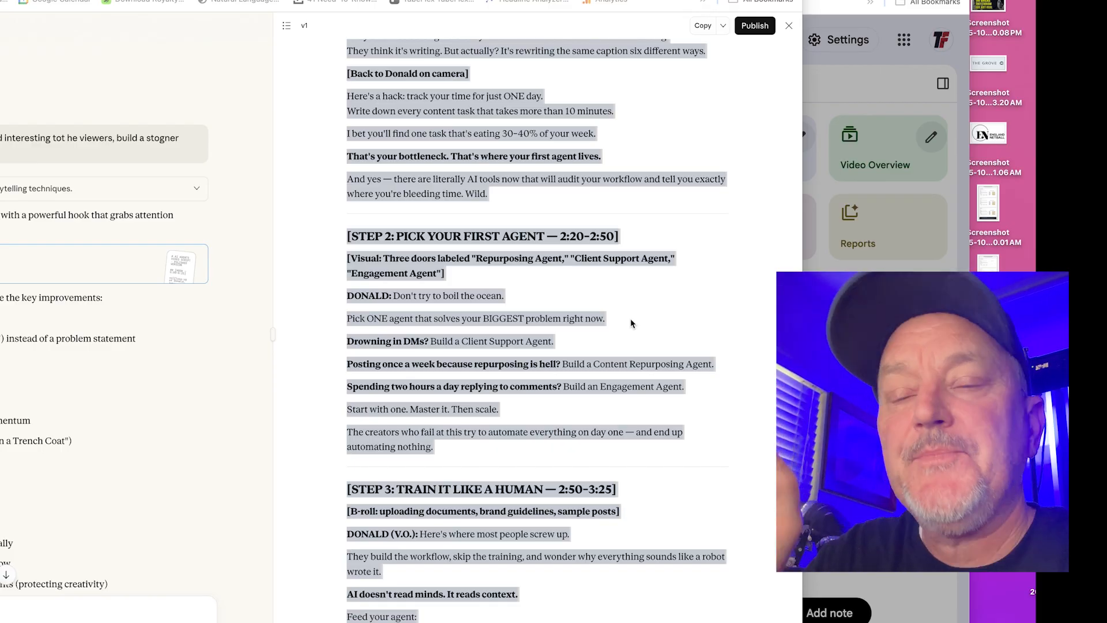
{"action": "scroll", "coordinate": [631, 321], "scroll_direction": "up", "scroll_amount": 15}
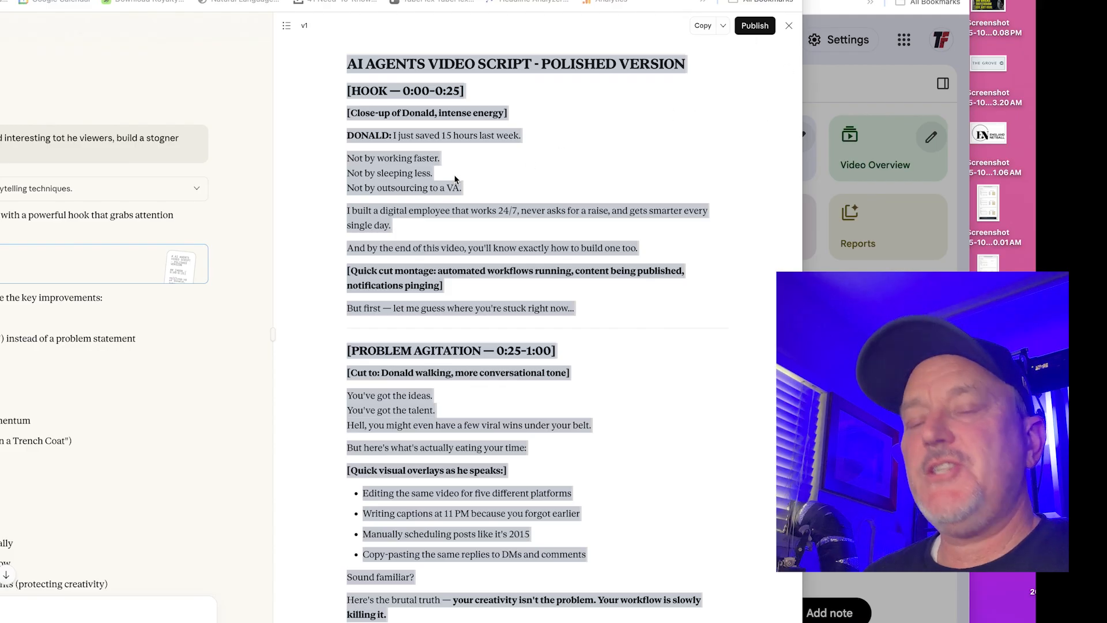
{"action": "right_click", "coordinate": [420, 177]}
{"action": "left_click", "coordinate": [434, 201]}
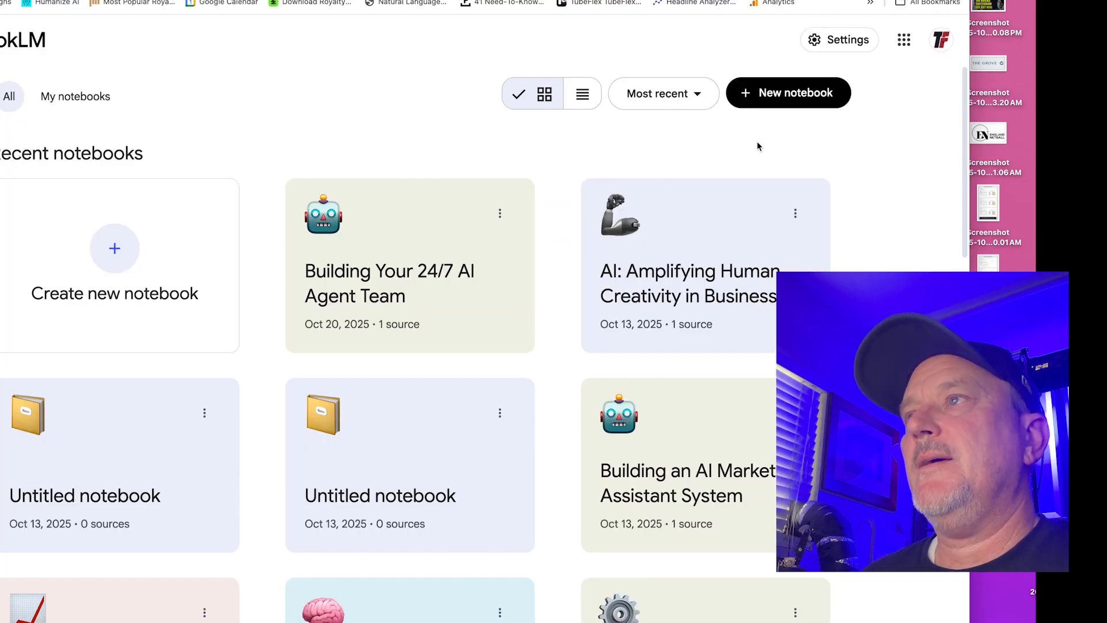
Create a new NotebookLM notebook and insert the copied AI agents script as a pasted-text source.
{"action": "left_click", "coordinate": [781, 99]}
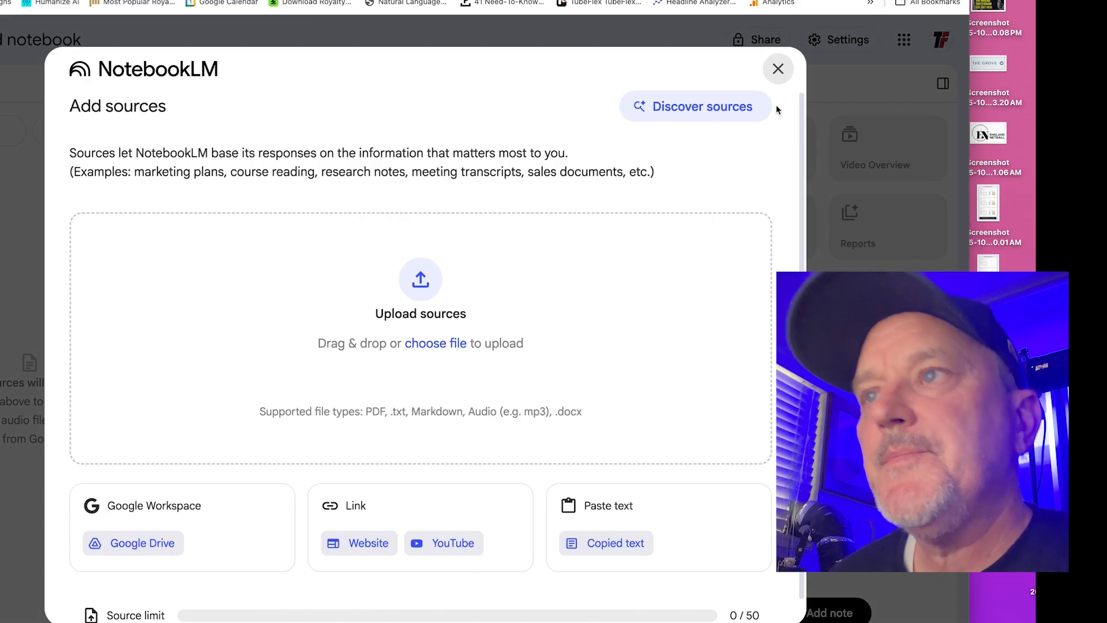
{"action": "left_click", "coordinate": [616, 542]}
{"action": "left_click", "coordinate": [229, 301]}
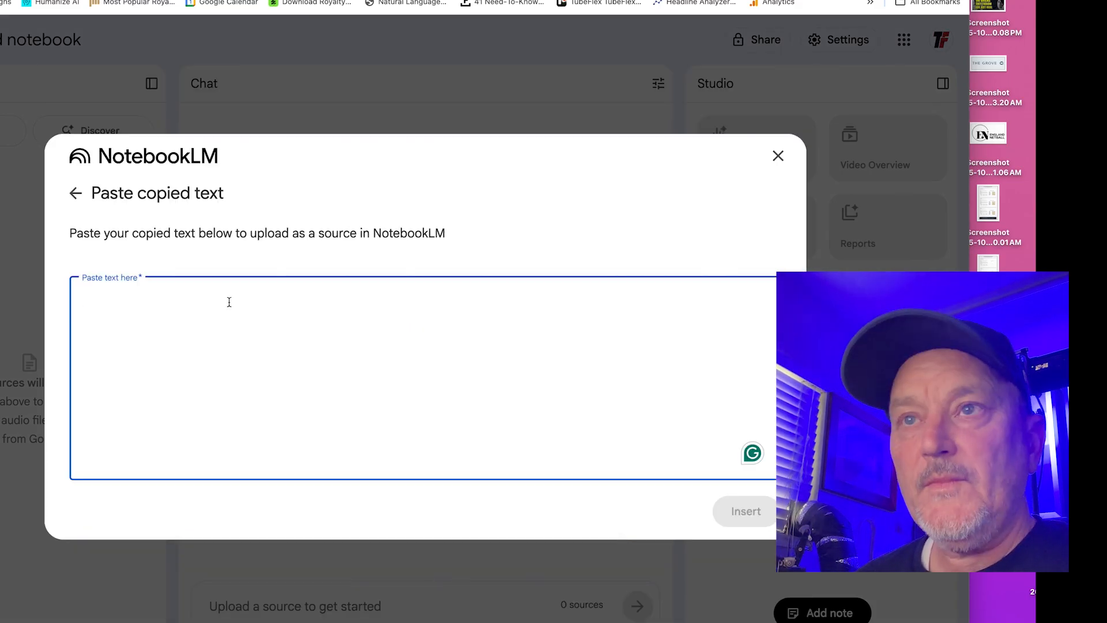
{"action": "key", "text": "super+v"}
{"action": "scroll", "coordinate": [638, 461], "scroll_direction": "up", "scroll_amount": 10}
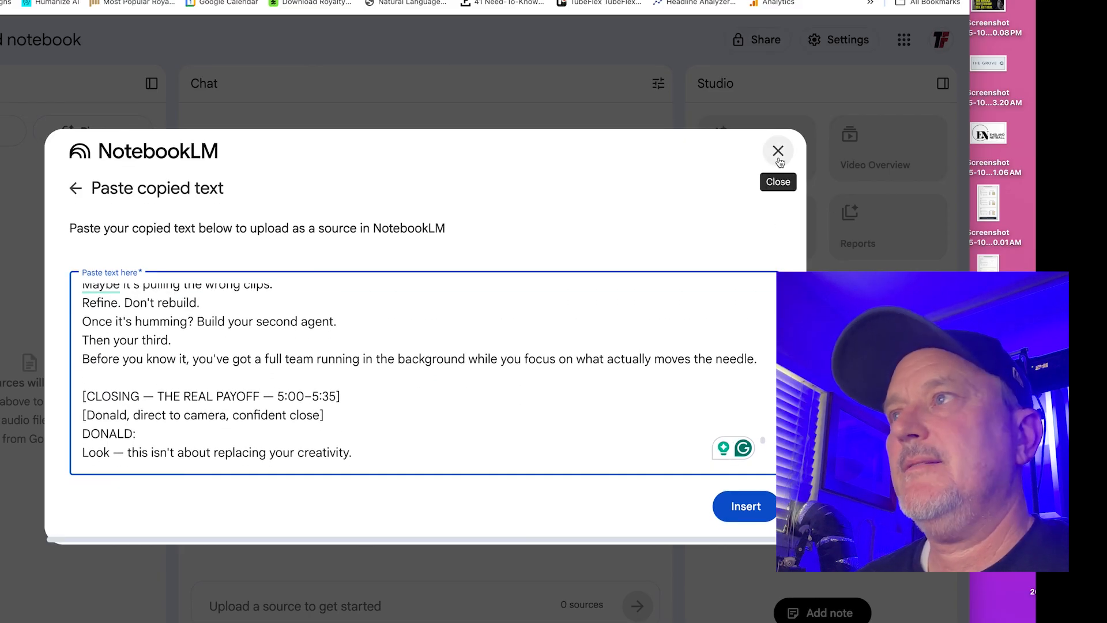
{"action": "left_click", "coordinate": [757, 507]}
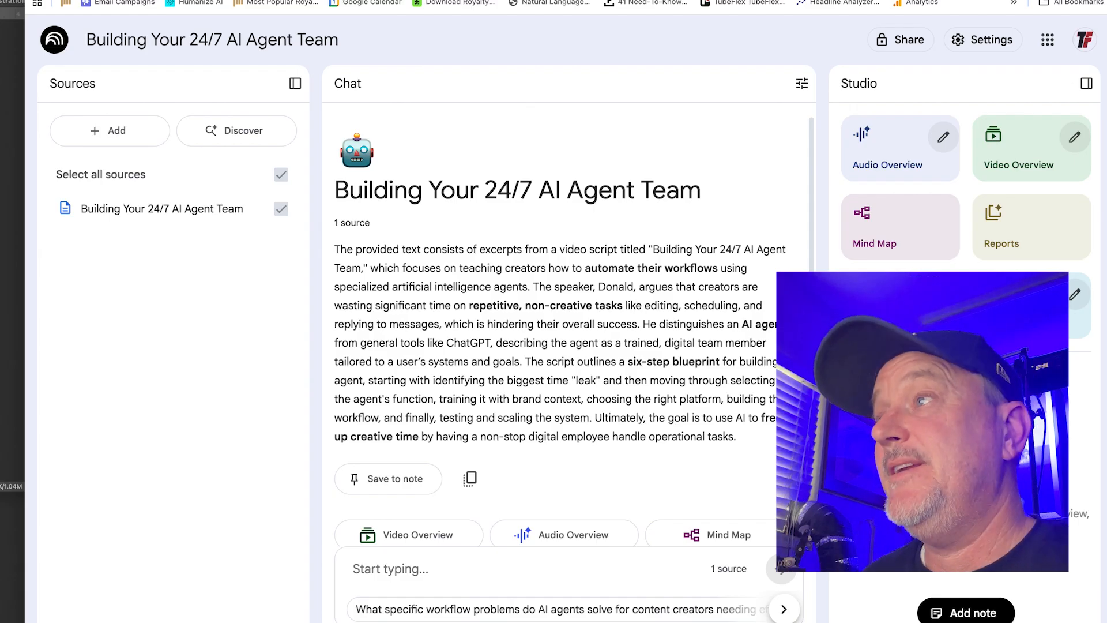
Customize the Video Overview's focus with the pasted "energetic, educational explainer" description, removing its "Here's a concise breakdown of what it's about:" line.
{"action": "left_click", "coordinate": [1074, 140]}
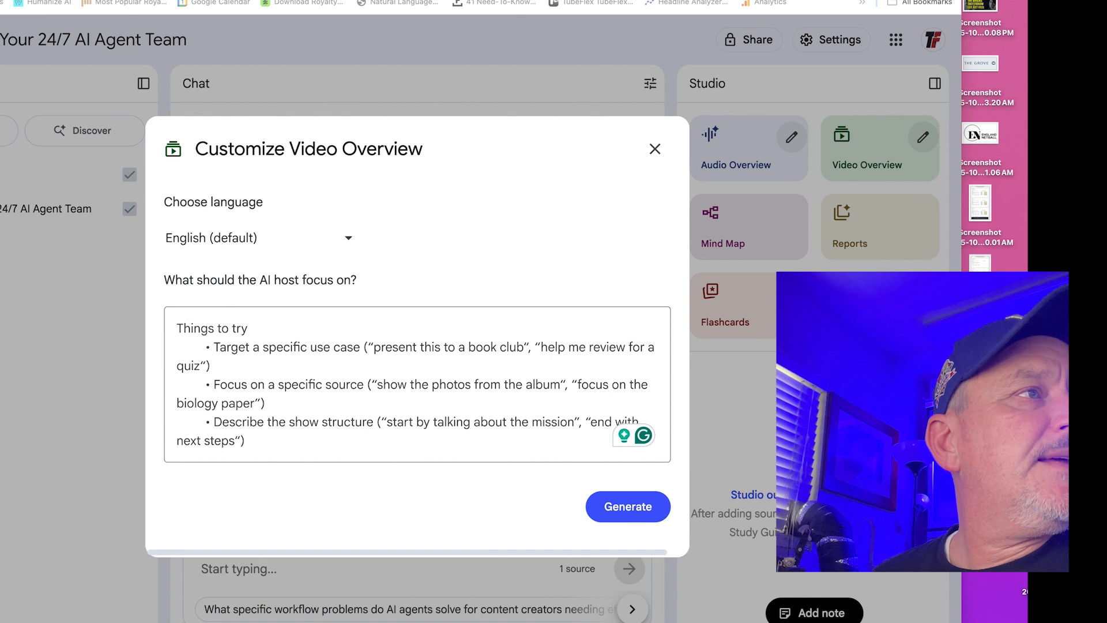
{"action": "left_click", "coordinate": [340, 342]}
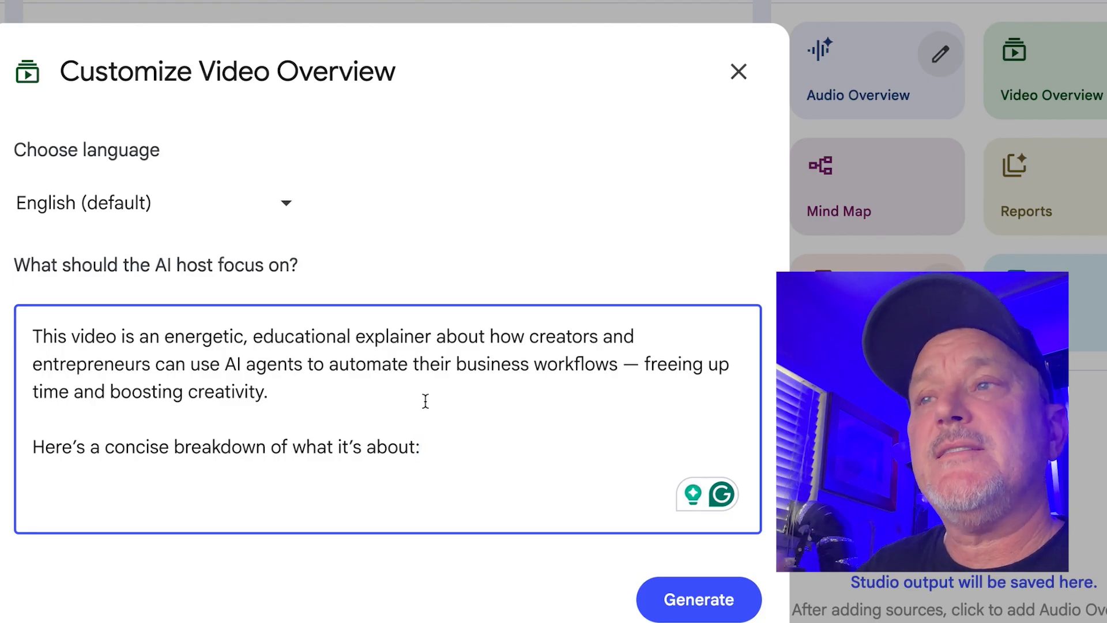
{"action": "left_click_drag", "start_coordinate": [425, 446], "coordinate": [34, 444]}
{"action": "key", "text": "BackSpace"}
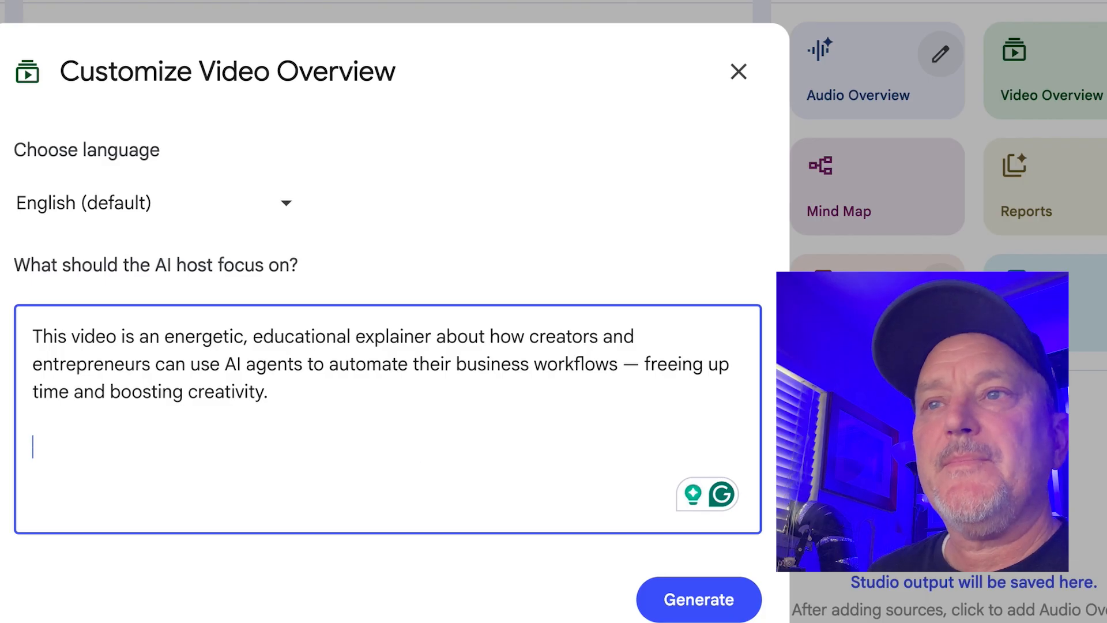
Add the instruction "stay true to the script from beggining to end as much as possible." below the description.
{"action": "type", "text": "stay "}
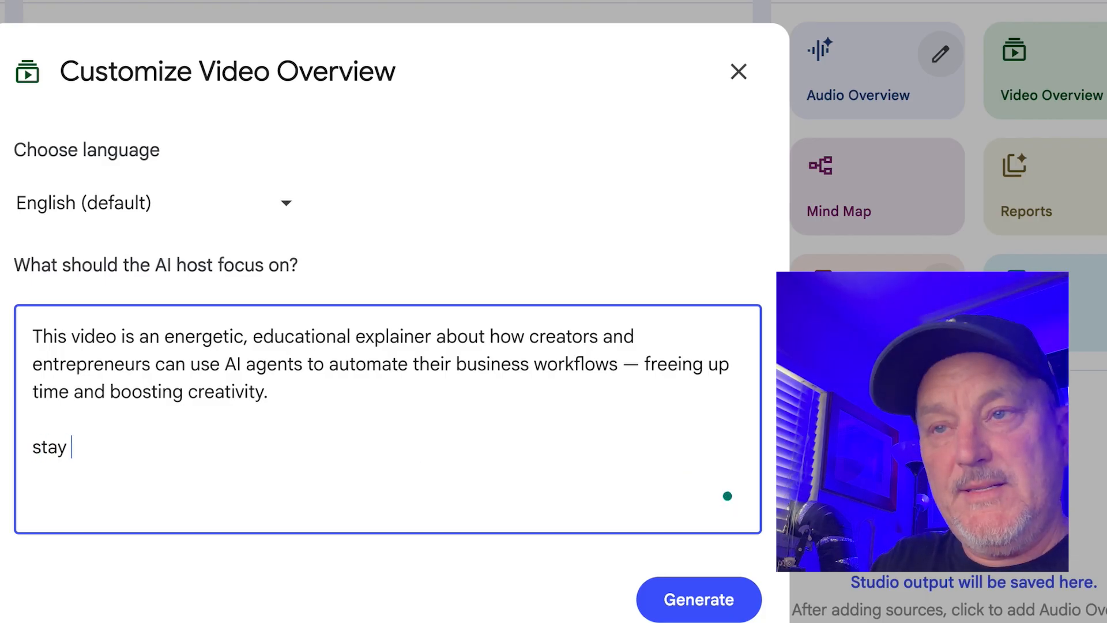
{"action": "type", "text": "true to the "}
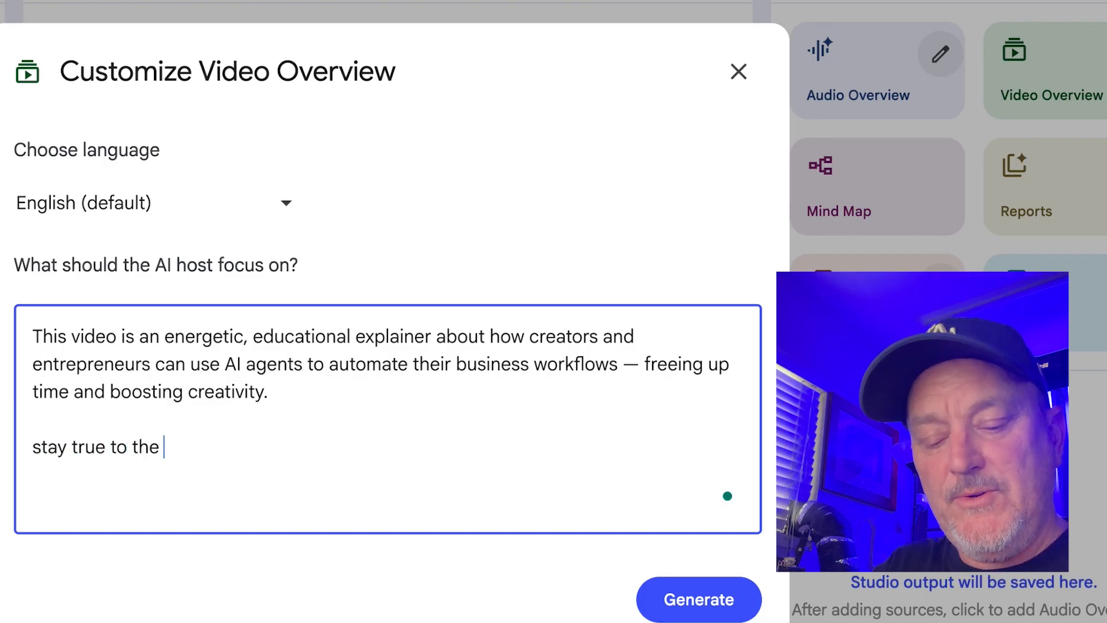
{"action": "type", "text": "script from "}
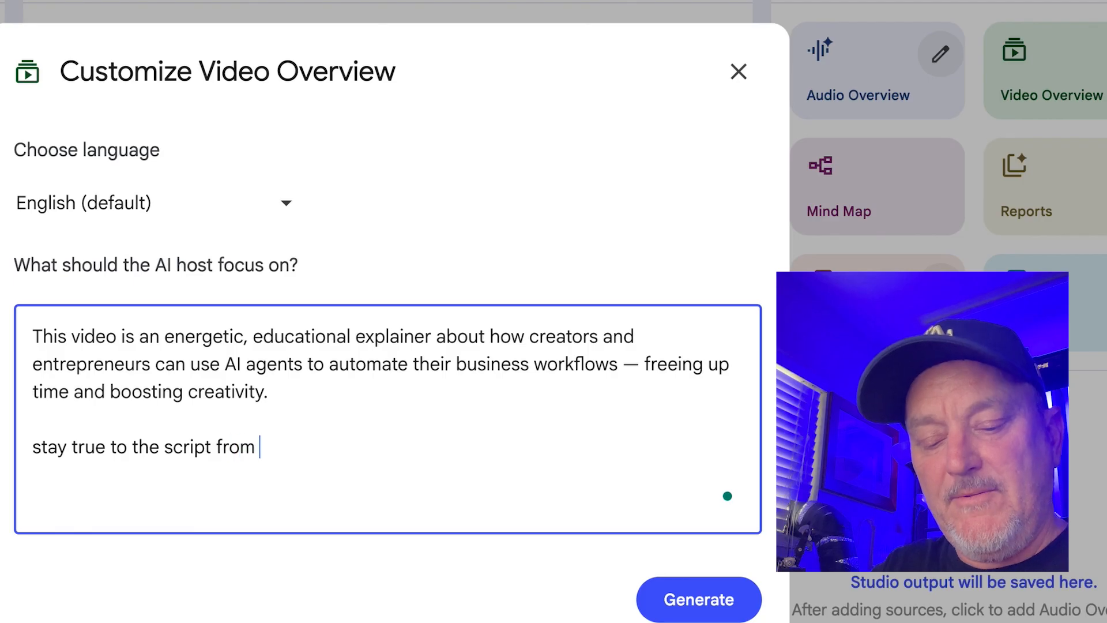
{"action": "type", "text": "beggini"}
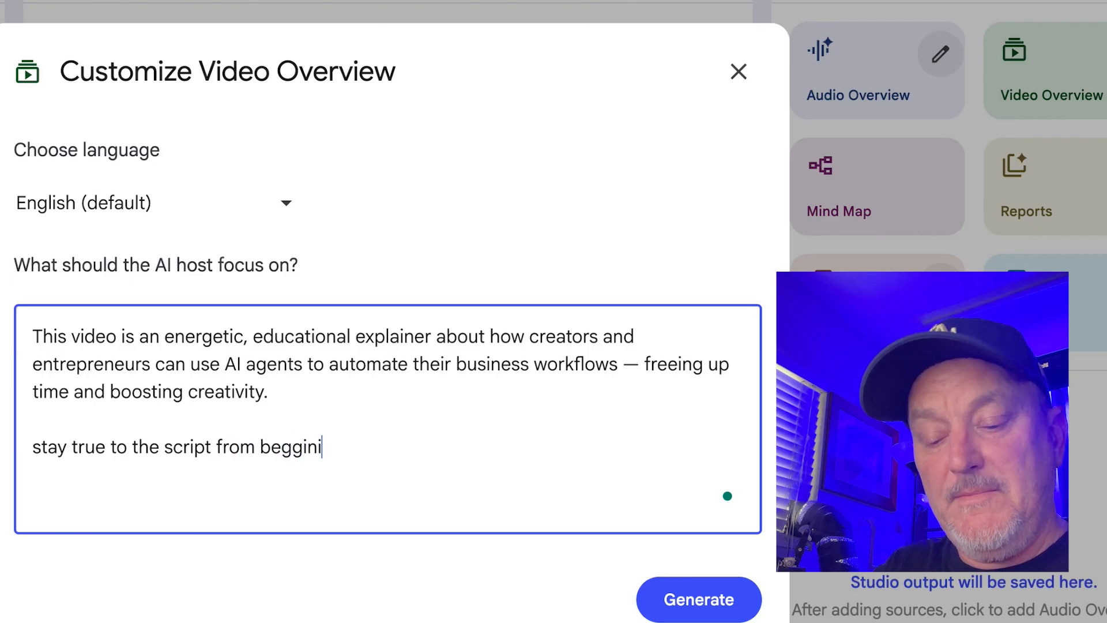
{"action": "type", "text": "ng to end"}
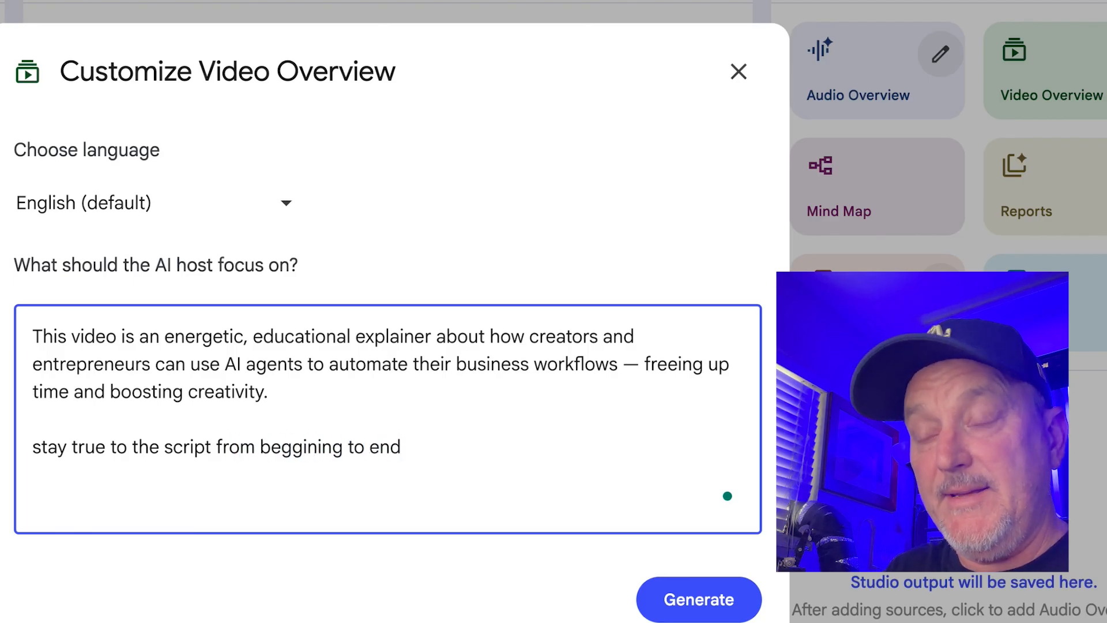
{"action": "type", "text": " as much "}
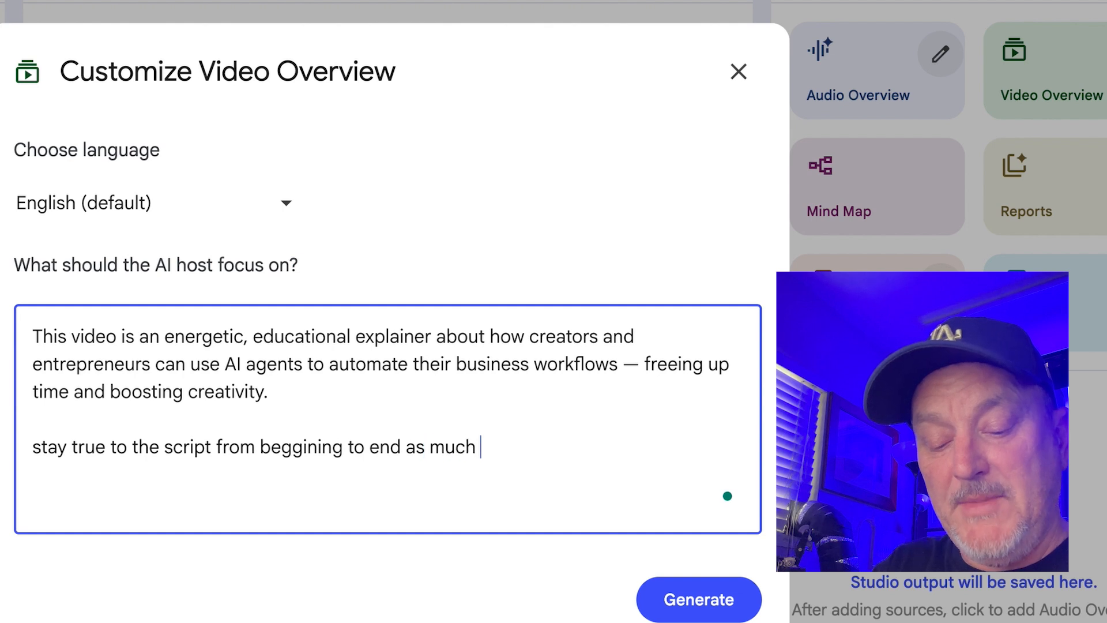
{"action": "type", "text": "as possi"}
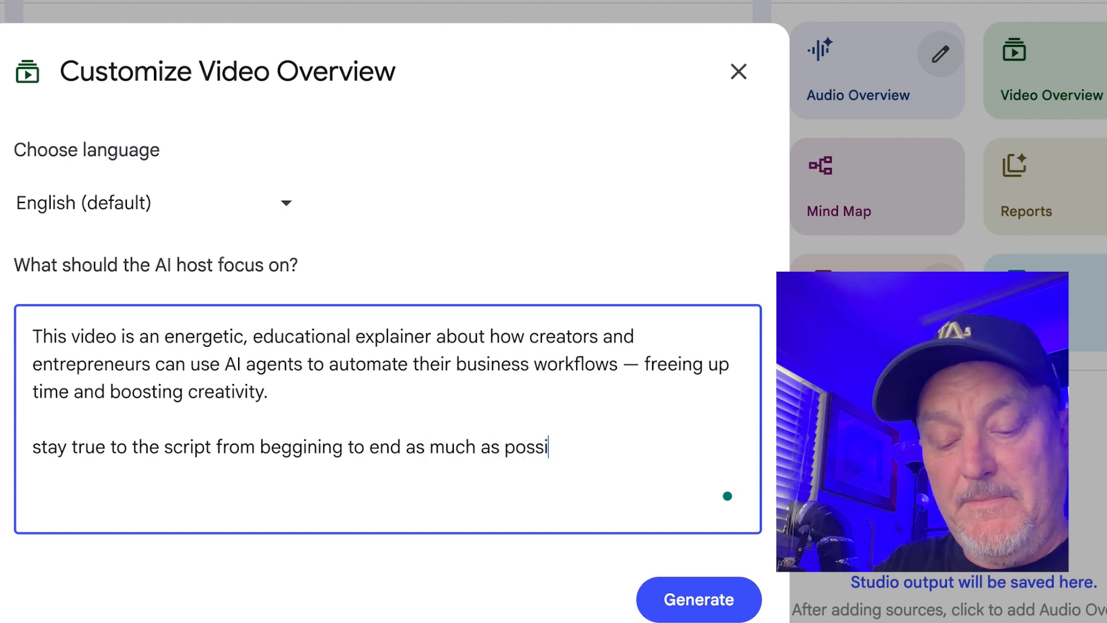
{"action": "type", "text": "ble."}
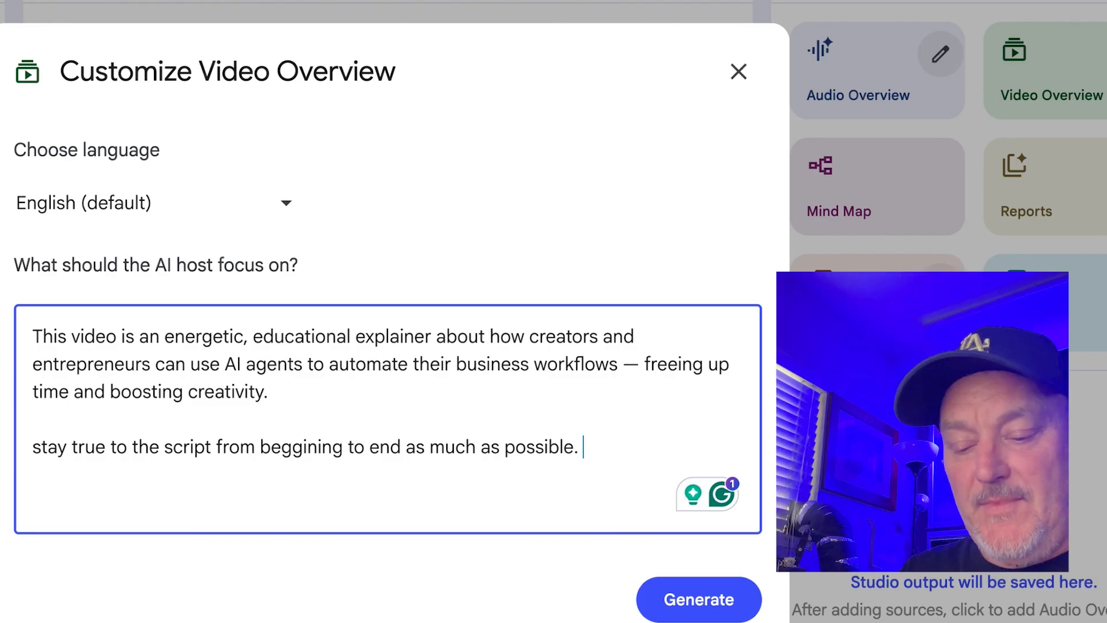
Add the instruction "Use Nano Banana to help make the illustrations." to the host focus text.
{"action": "type", "text": "Use nan"}
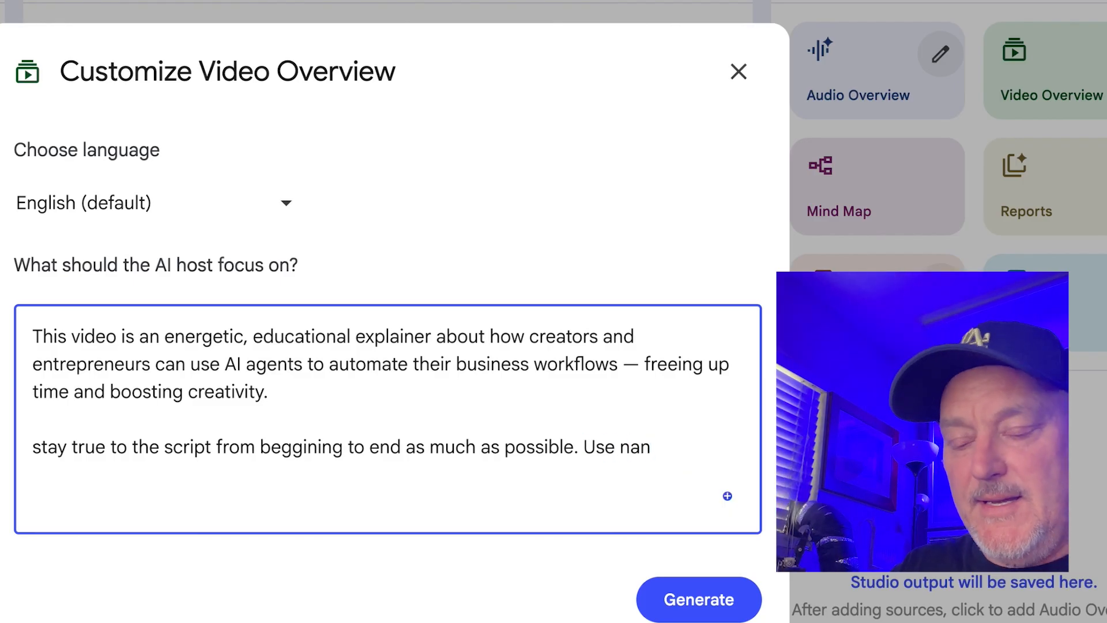
{"action": "type", "text": "Nano Banna"}
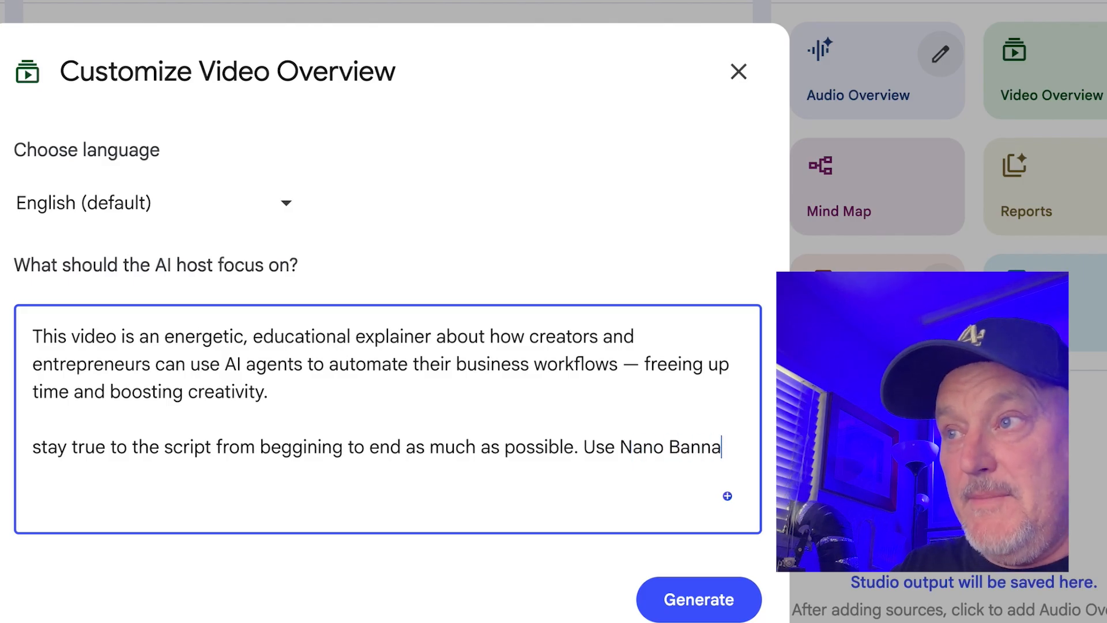
{"action": "key", "text": "BackSpace"}
{"action": "key", "text": "BackSpace"}
{"action": "type", "text": "ana "}
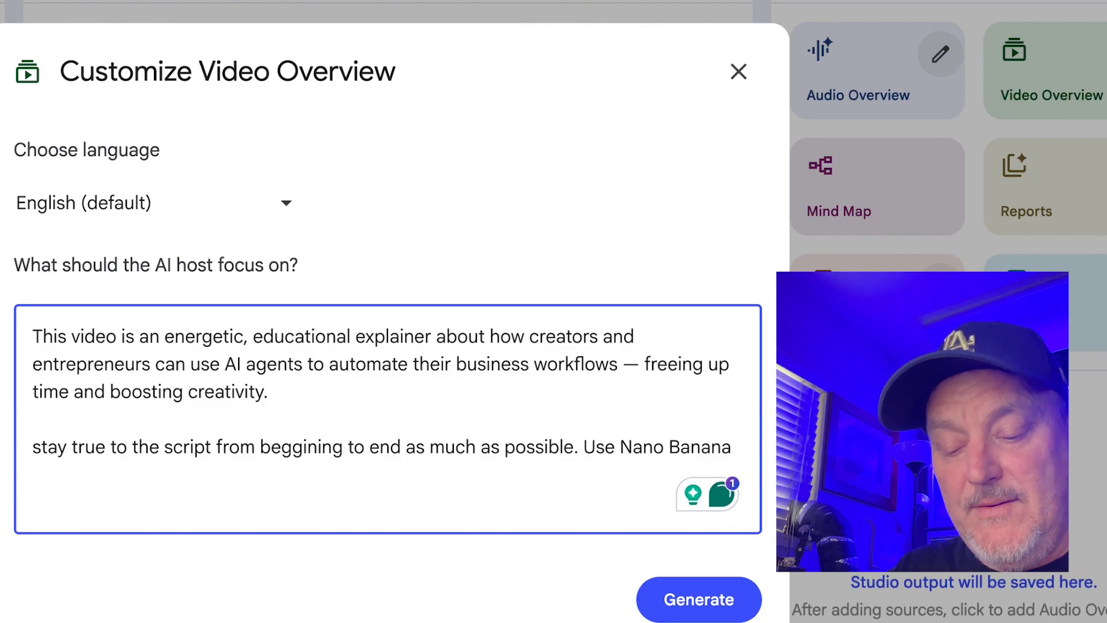
{"action": "type", "text": "to help me"}
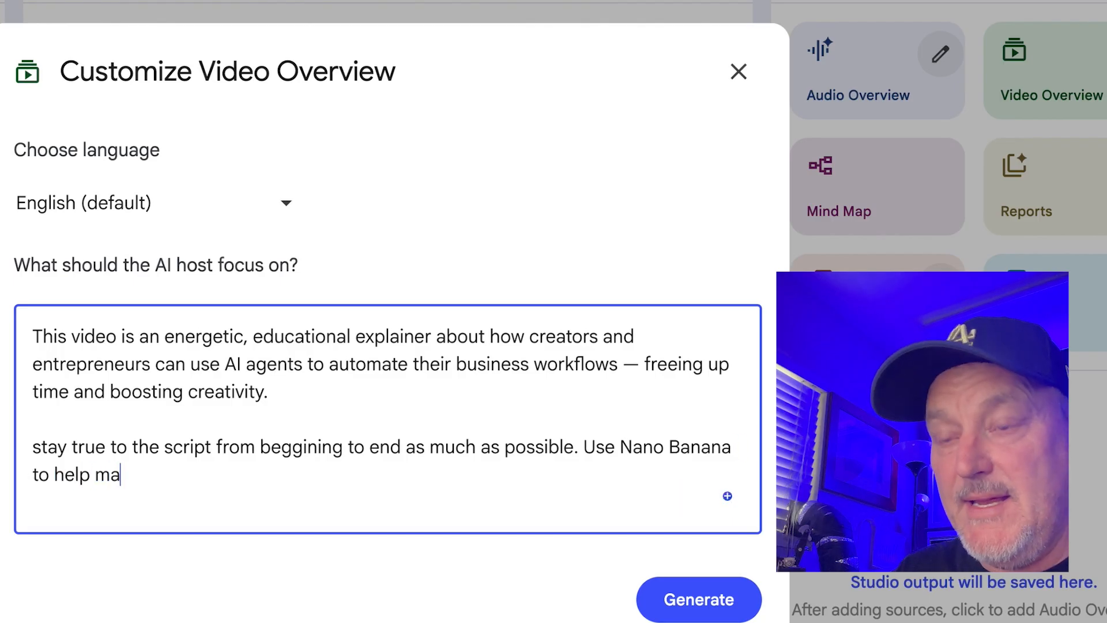
{"action": "type", "text": "ke the illustratyion"}
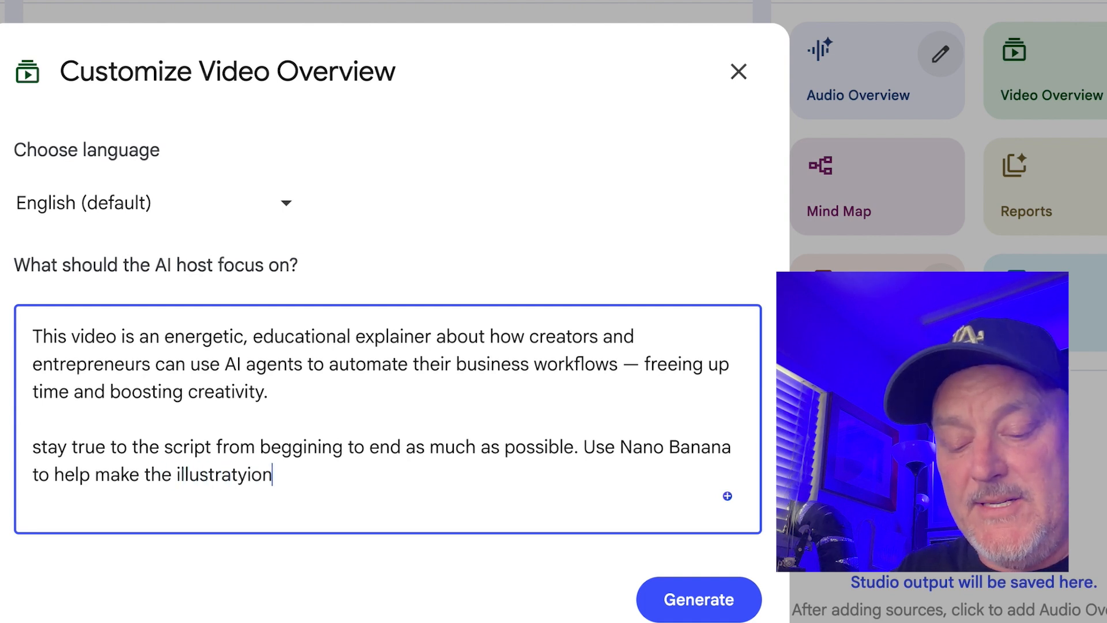
{"action": "key", "text": "BackSpace"}
{"action": "key", "text": "BackSpace"}
{"action": "key", "text": "BackSpace"}
{"action": "key", "text": "BackSpace"}
{"action": "type", "text": "ions. USe Deep"}
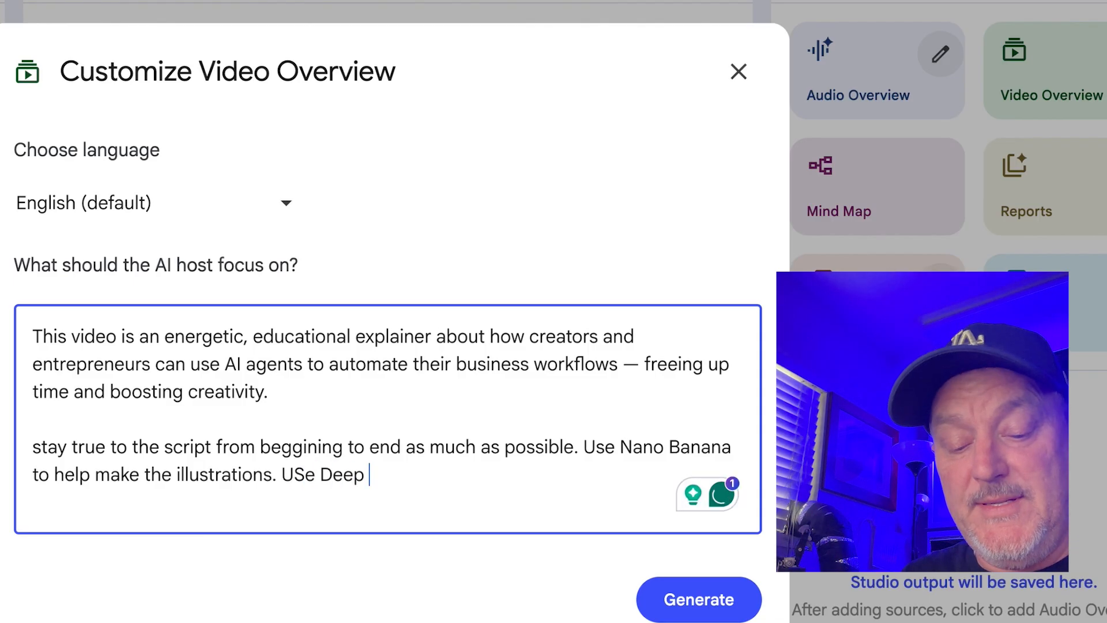
Finish the focus text with "Use Deep reds as a theme for coloor space." and generate the Video Overview.
{"action": "key", "text": "BackSpace"}
{"action": "key", "text": "BackSpace"}
{"action": "key", "text": "BackSpace"}
{"action": "key", "text": "BackSpace"}
{"action": "key", "text": "BackSpace"}
{"action": "key", "text": "BackSpace"}
{"action": "type", "text": "Use"}
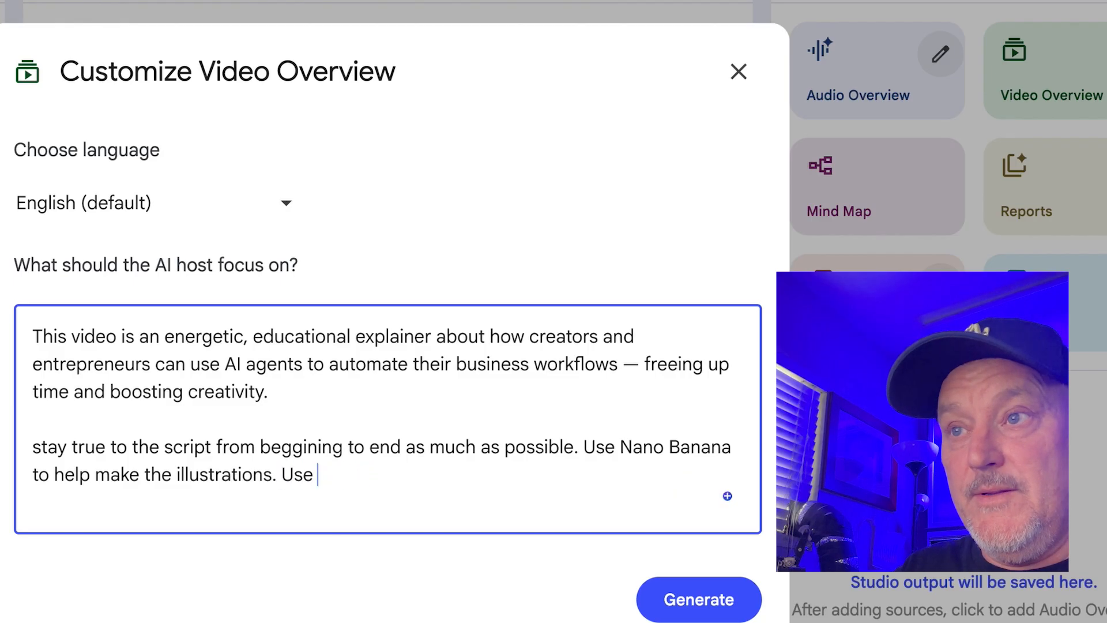
{"action": "type", "text": " CrimsDeep re"}
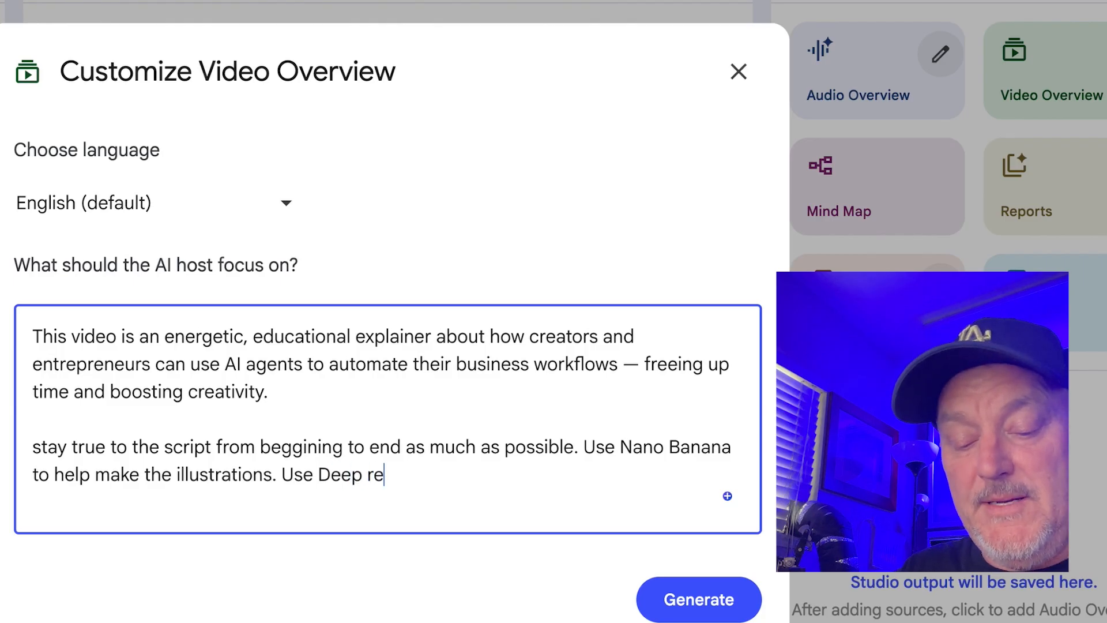
{"action": "type", "text": "ds and"}
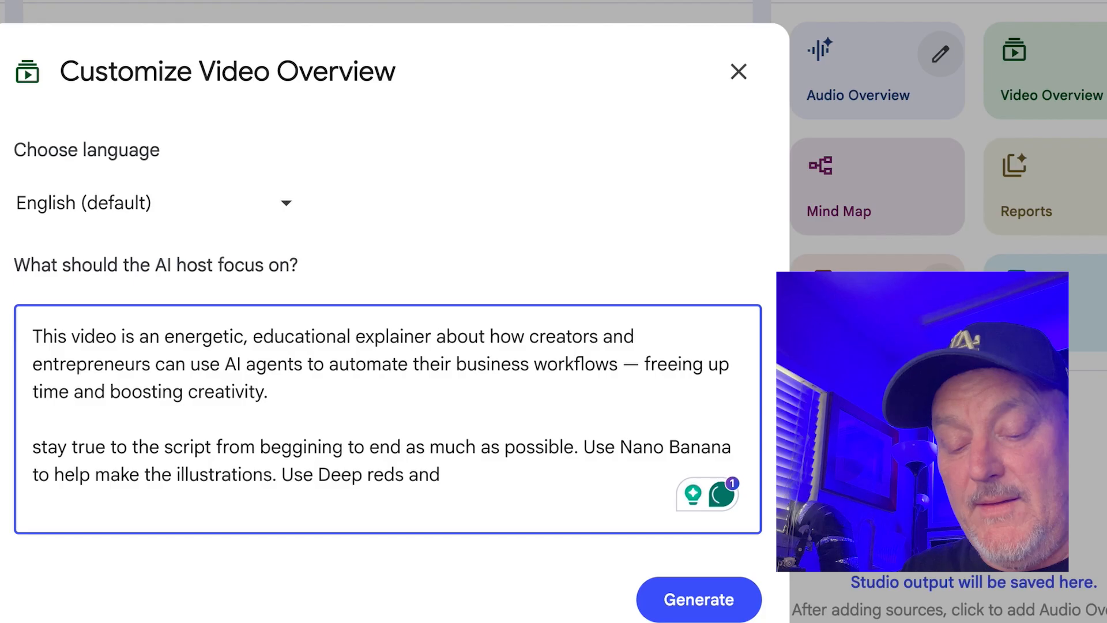
{"action": "key", "text": "BackSpace"}
{"action": "key", "text": "BackSpace"}
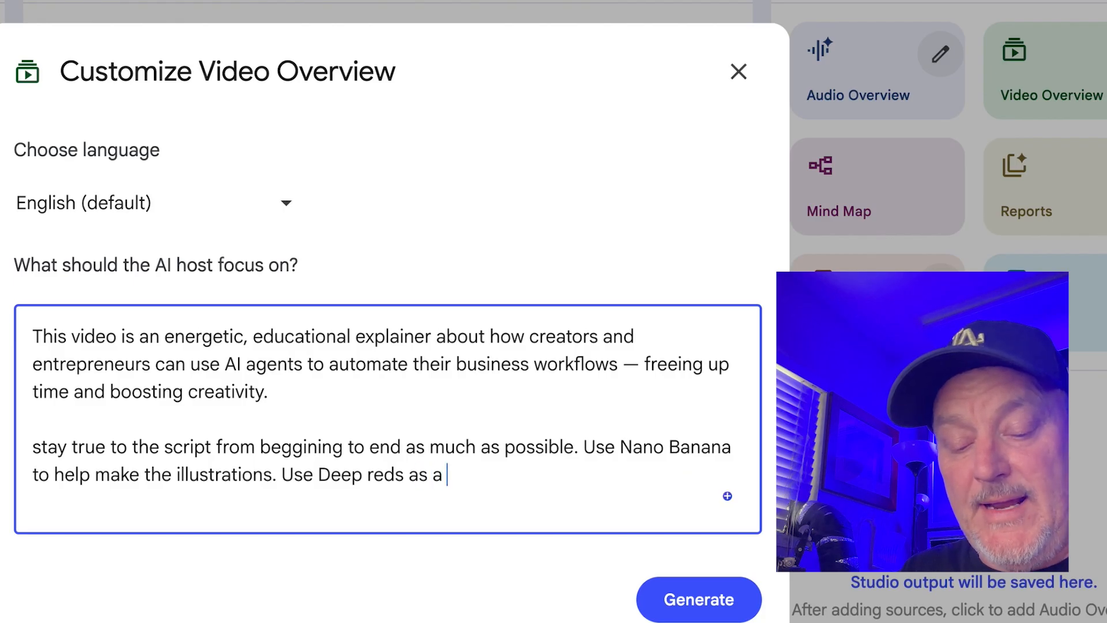
{"action": "type", "text": "eme for "}
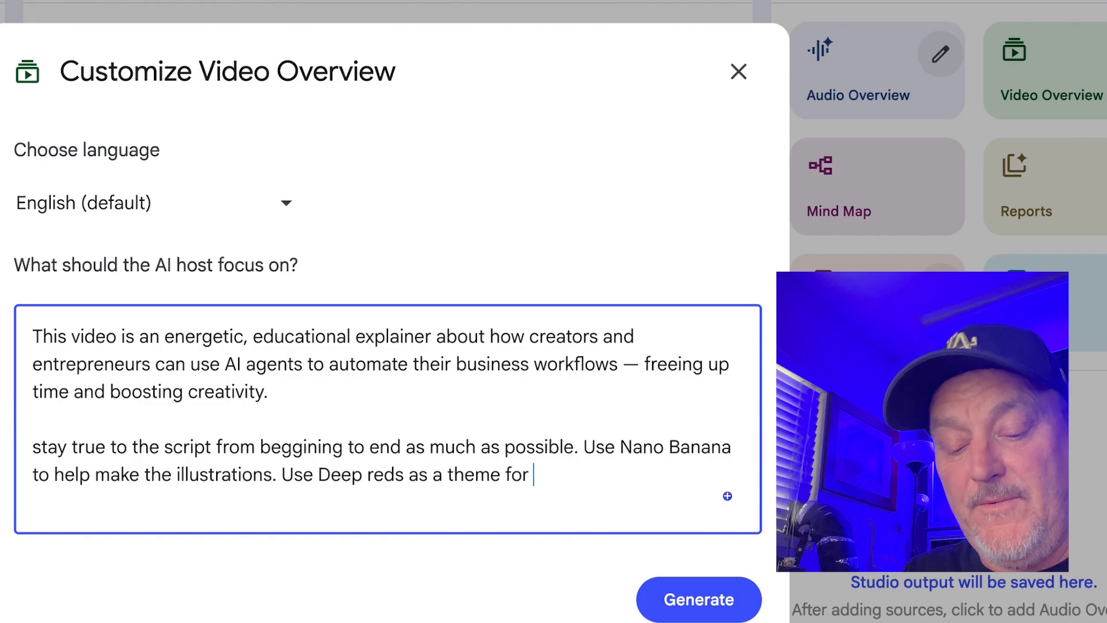
{"action": "type", "text": "coloar space"}
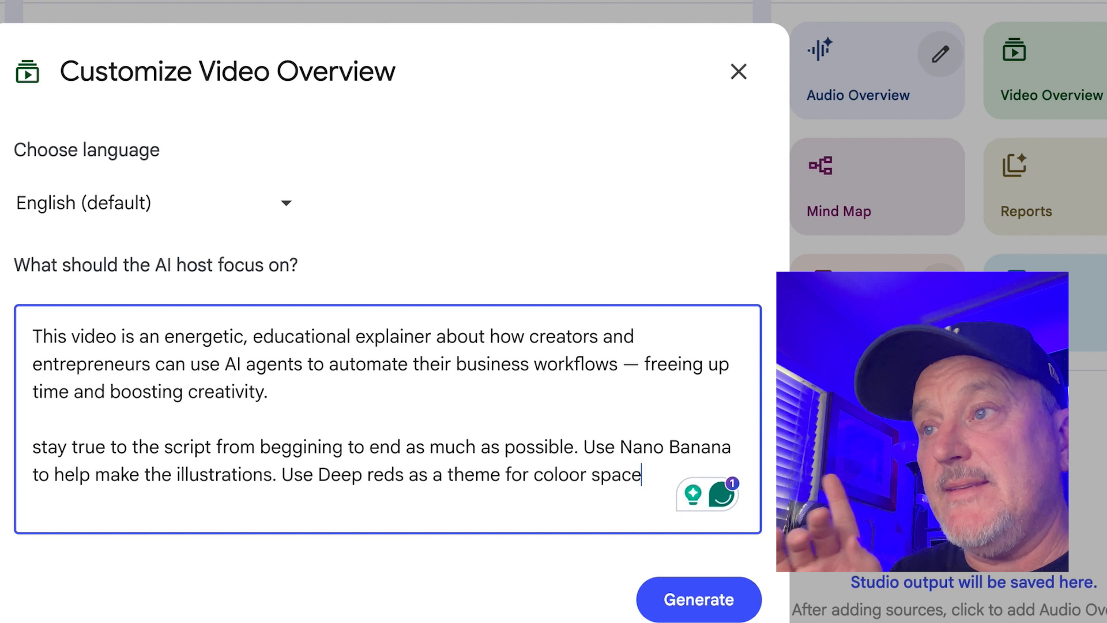
{"action": "type", "text": "."}
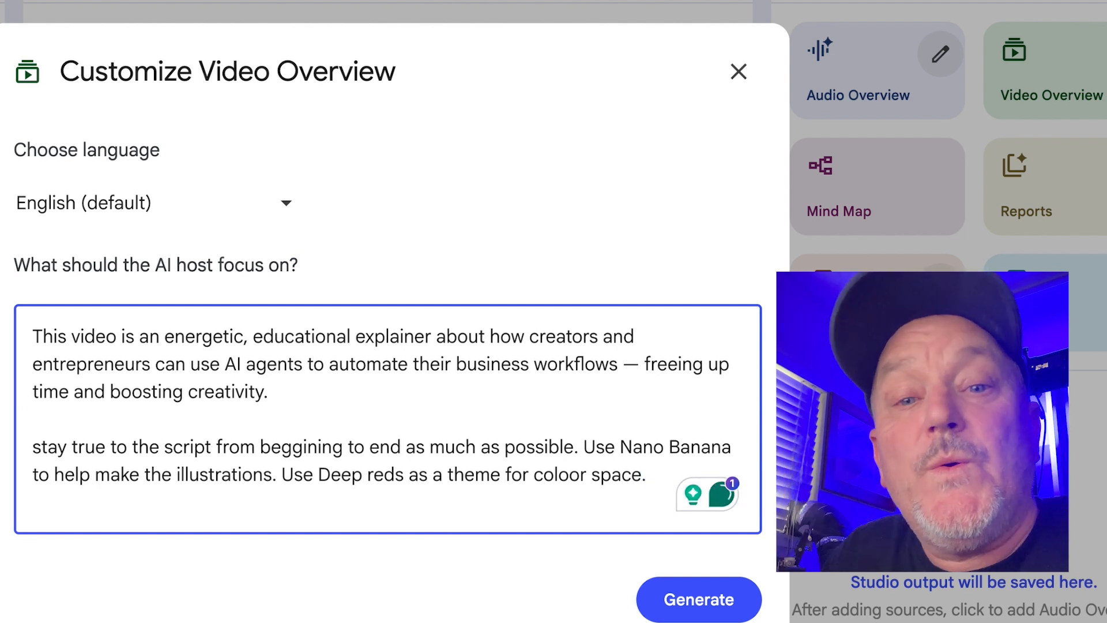
{"action": "left_click", "coordinate": [690, 613]}
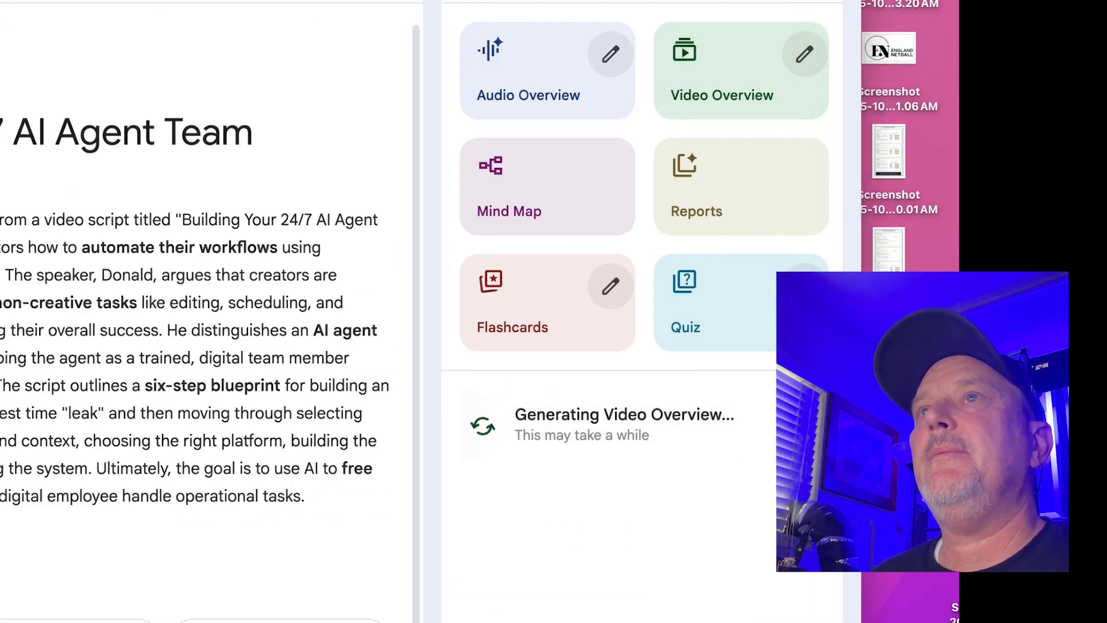
Open Artlist's royalty-free music page in a new browser tab.
{"action": "key", "text": "super+t"}
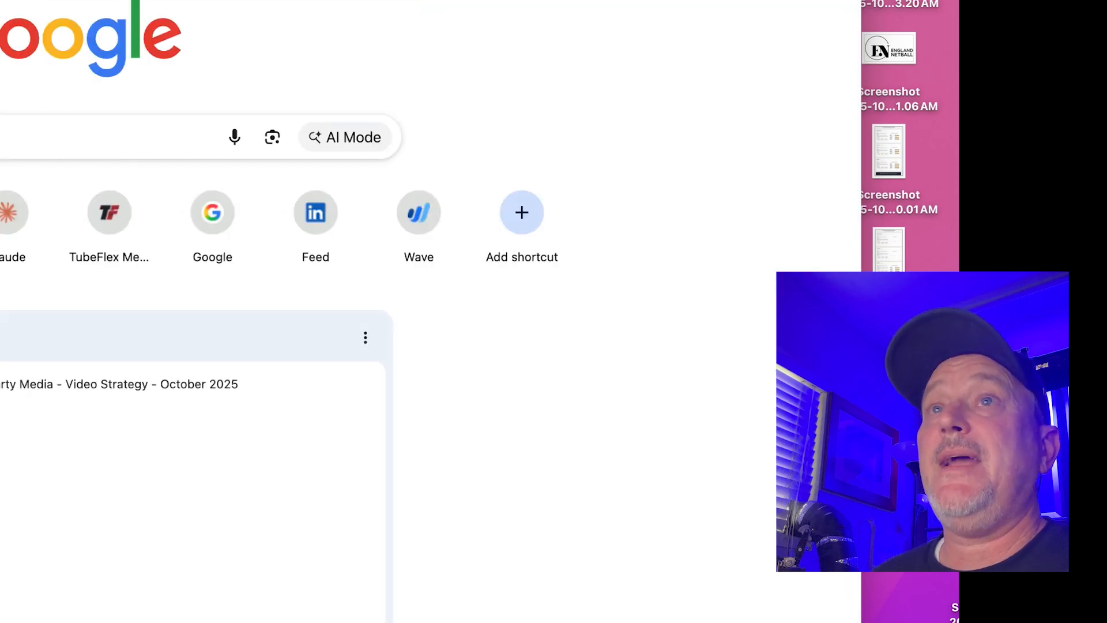
{"action": "type", "text": "art"}
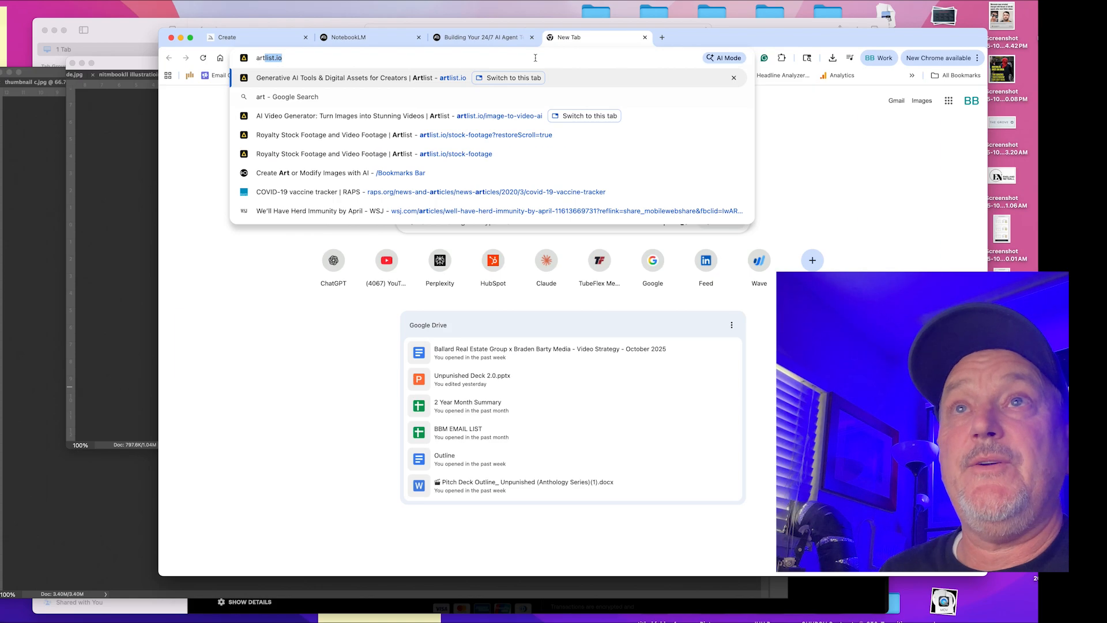
{"action": "key", "text": "Return"}
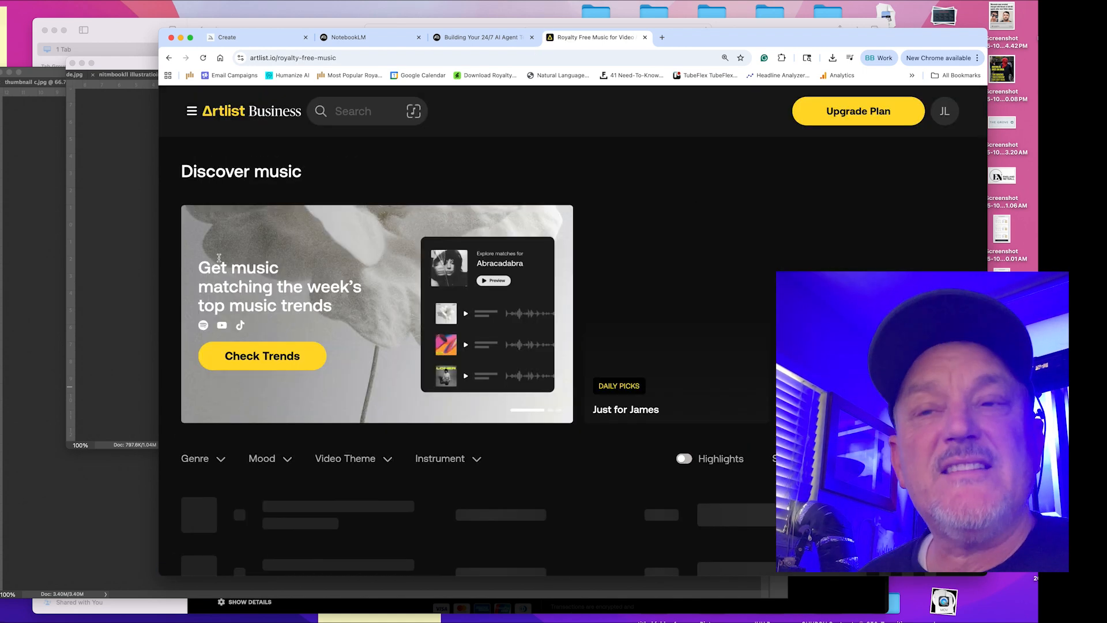
Filter the Artlist music catalogue to the Electronic genre.
{"action": "scroll", "coordinate": [247, 462], "scroll_direction": "down", "scroll_amount": 4}
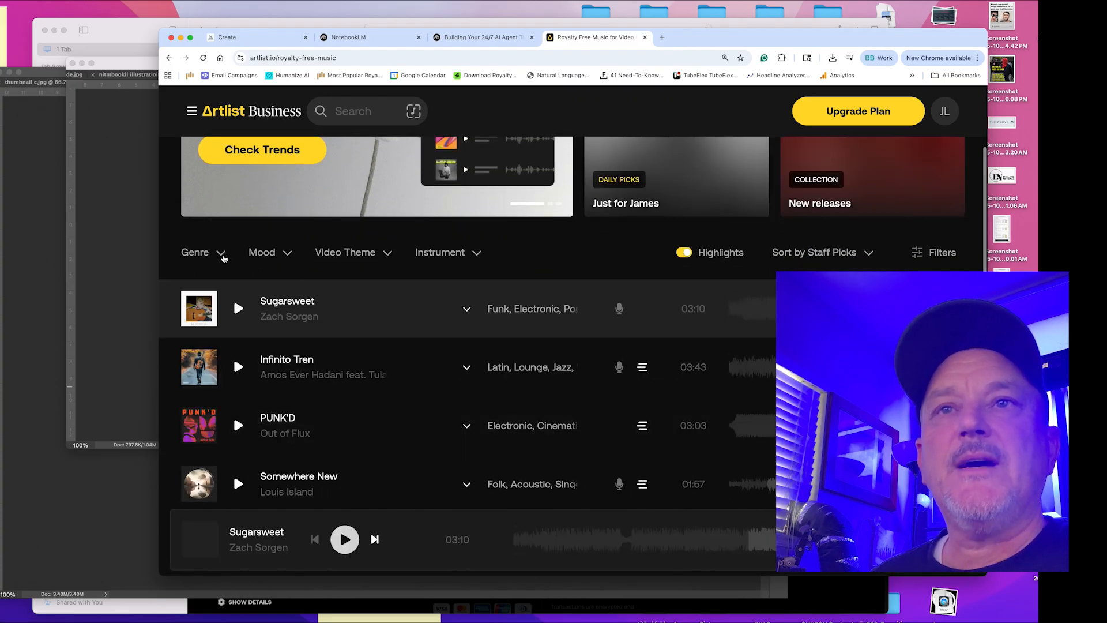
{"action": "left_click", "coordinate": [221, 253]}
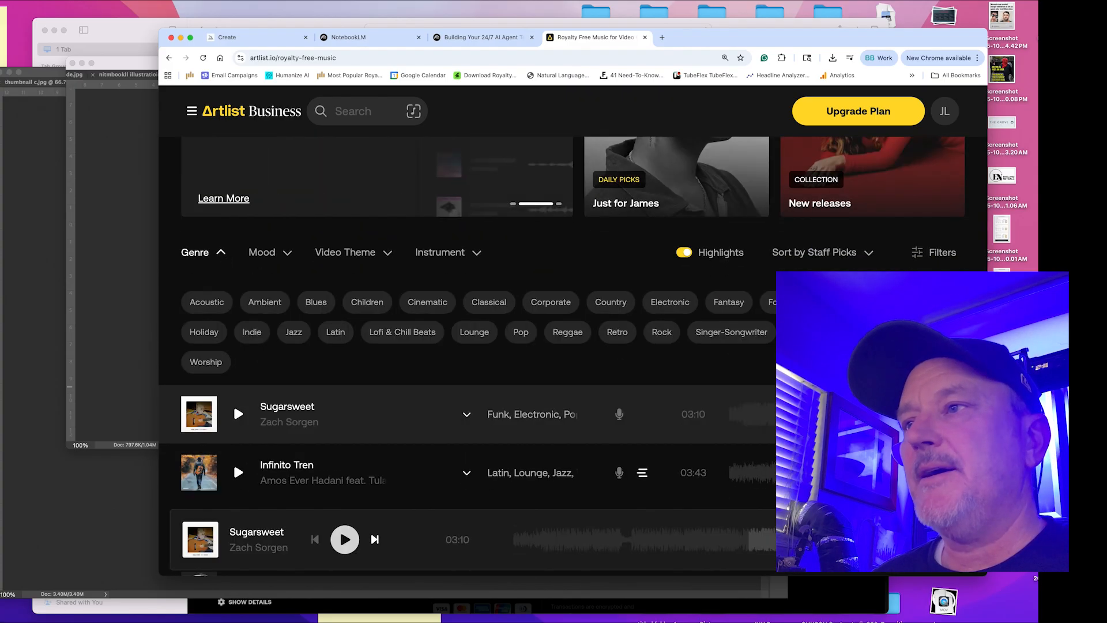
{"action": "mouse_move", "coordinate": [461, 338]}
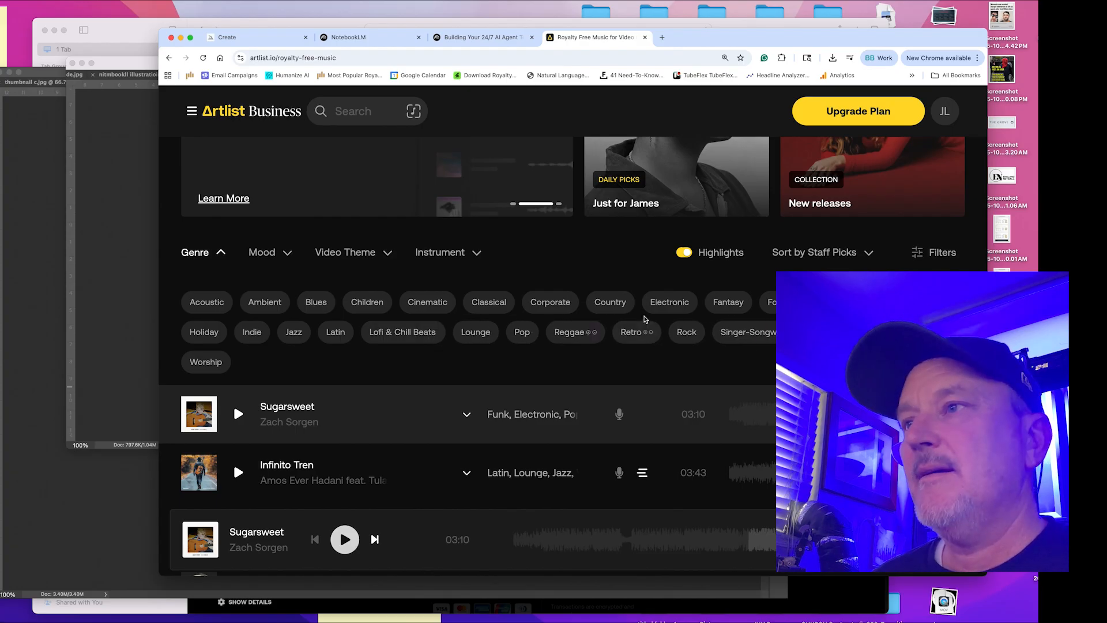
{"action": "left_click", "coordinate": [700, 302]}
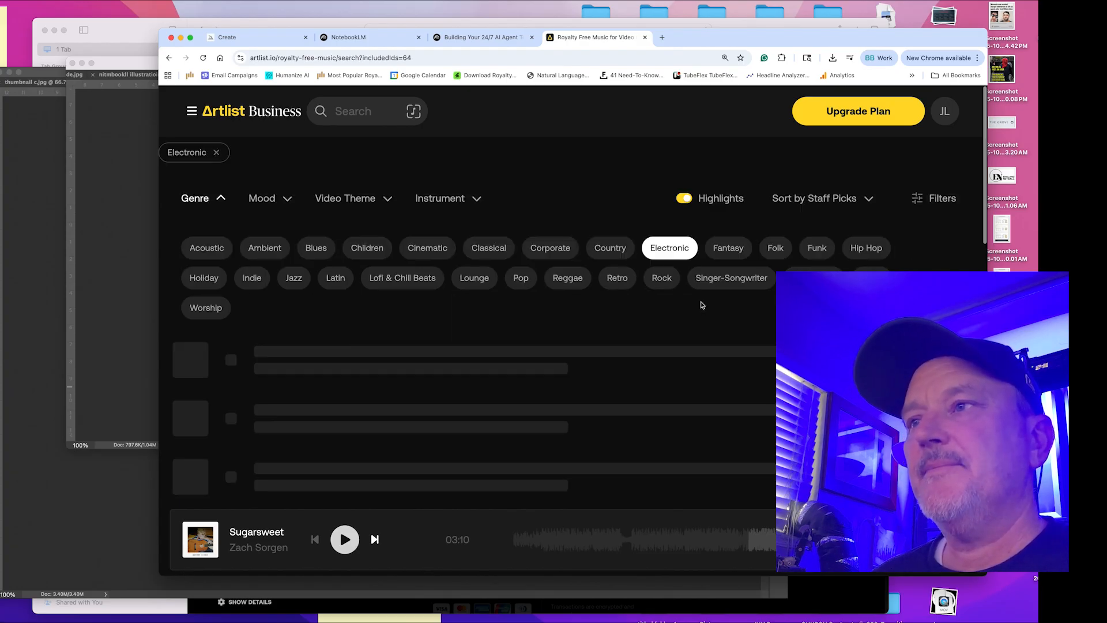
Narrow the Electronic music results to the Groovy mood and the Technology video theme.
{"action": "left_click", "coordinate": [287, 199]}
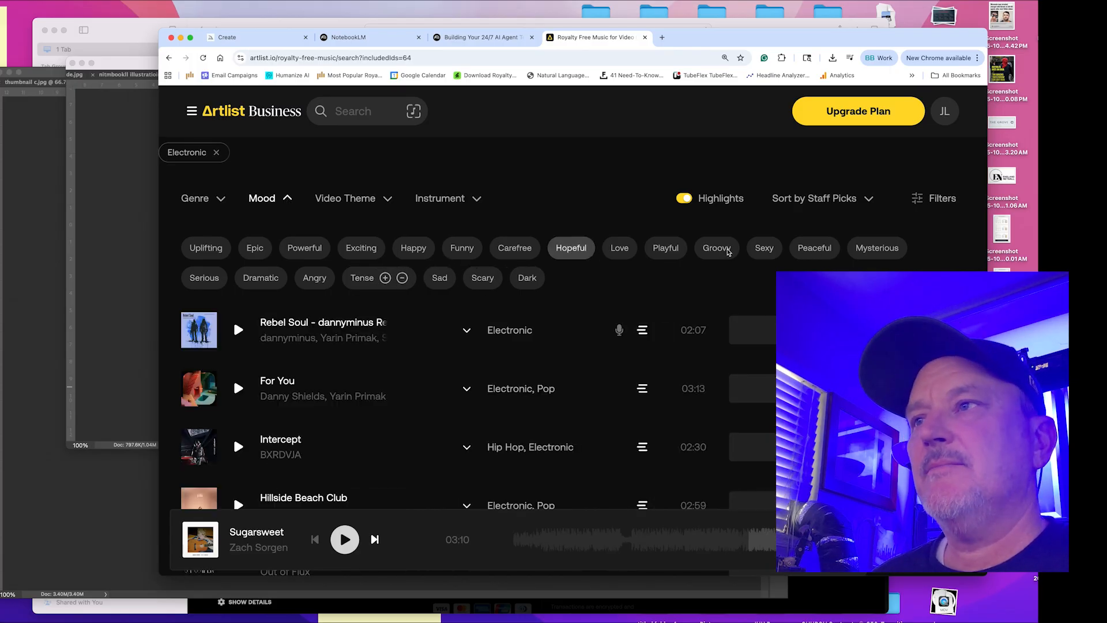
{"action": "mouse_move", "coordinate": [728, 252]}
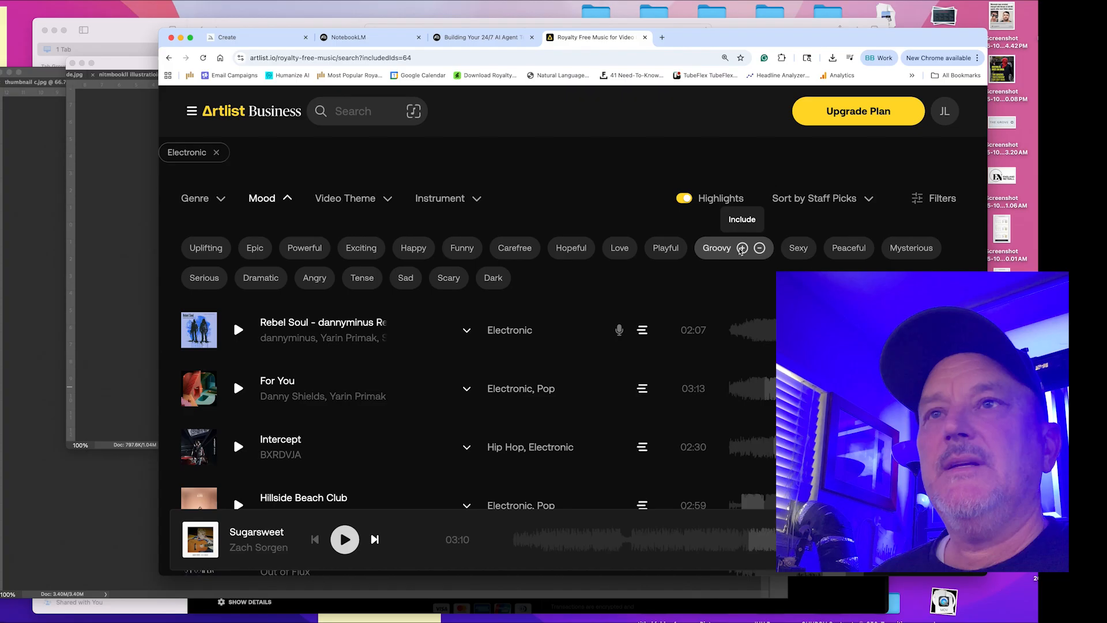
{"action": "left_click", "coordinate": [742, 248]}
{"action": "left_click", "coordinate": [388, 200]}
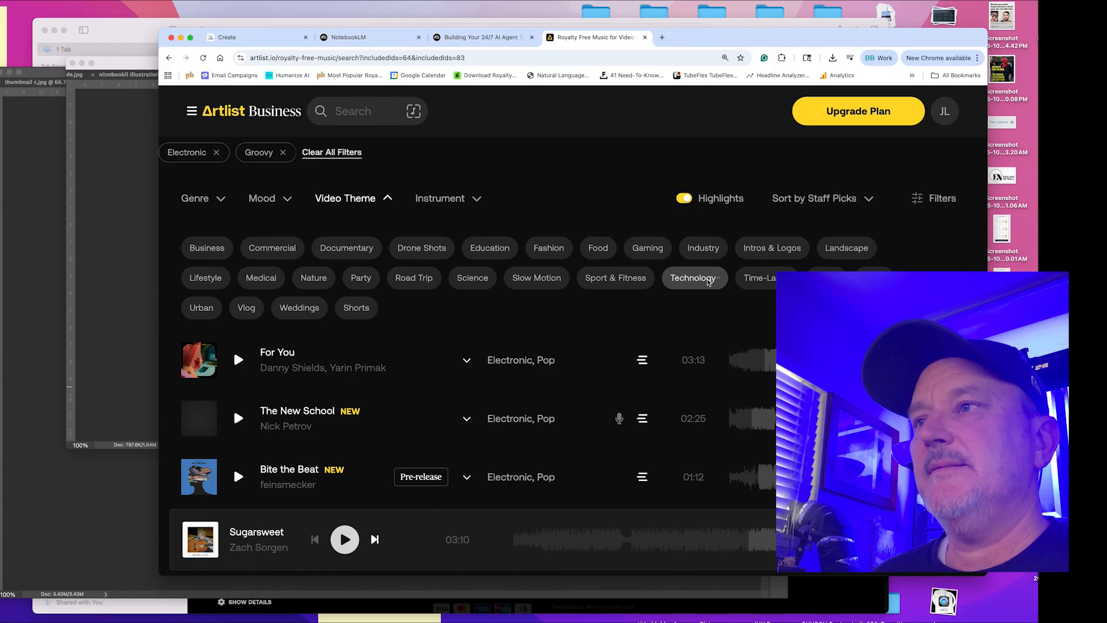
{"action": "mouse_move", "coordinate": [701, 282]}
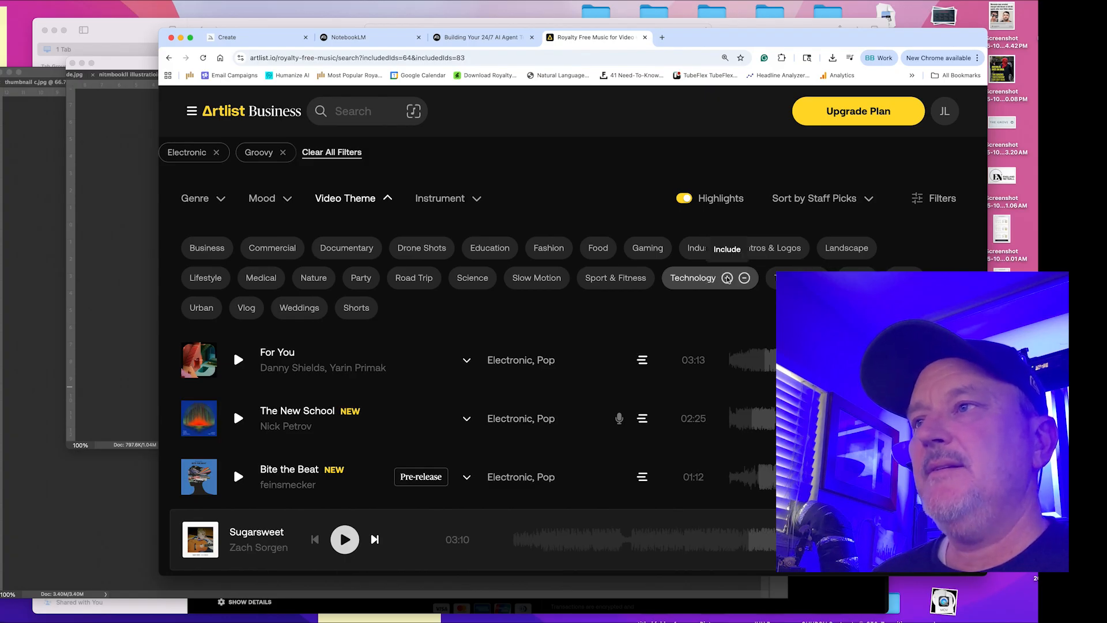
{"action": "left_click", "coordinate": [727, 278]}
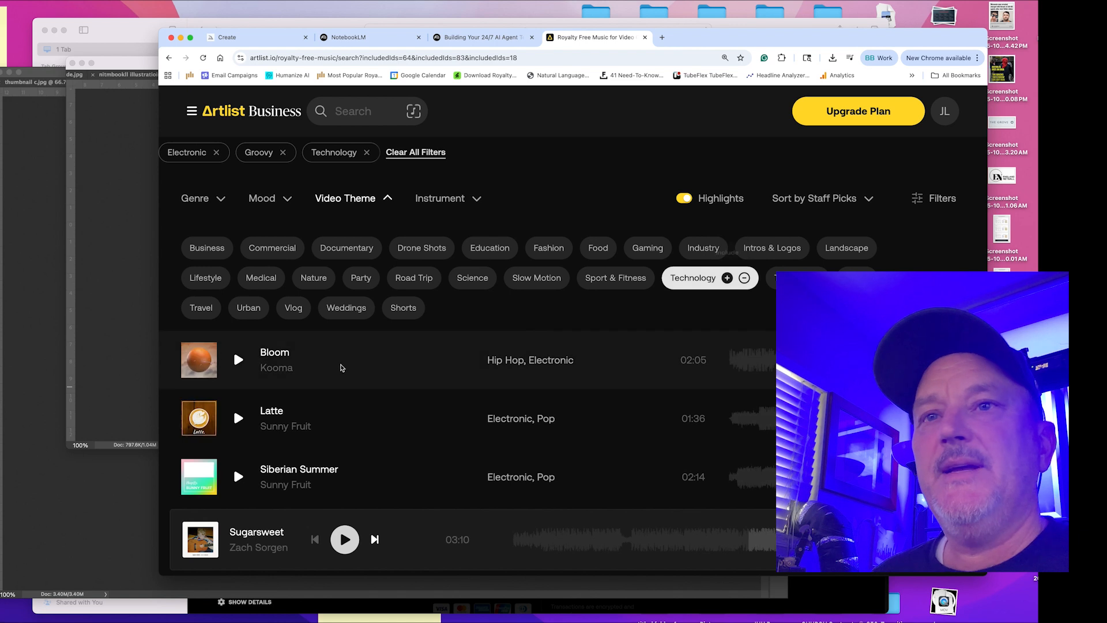
Preview the tracks Bloom, Latte and RoboRhythm from the filtered Artlist results.
{"action": "left_click", "coordinate": [238, 360]}
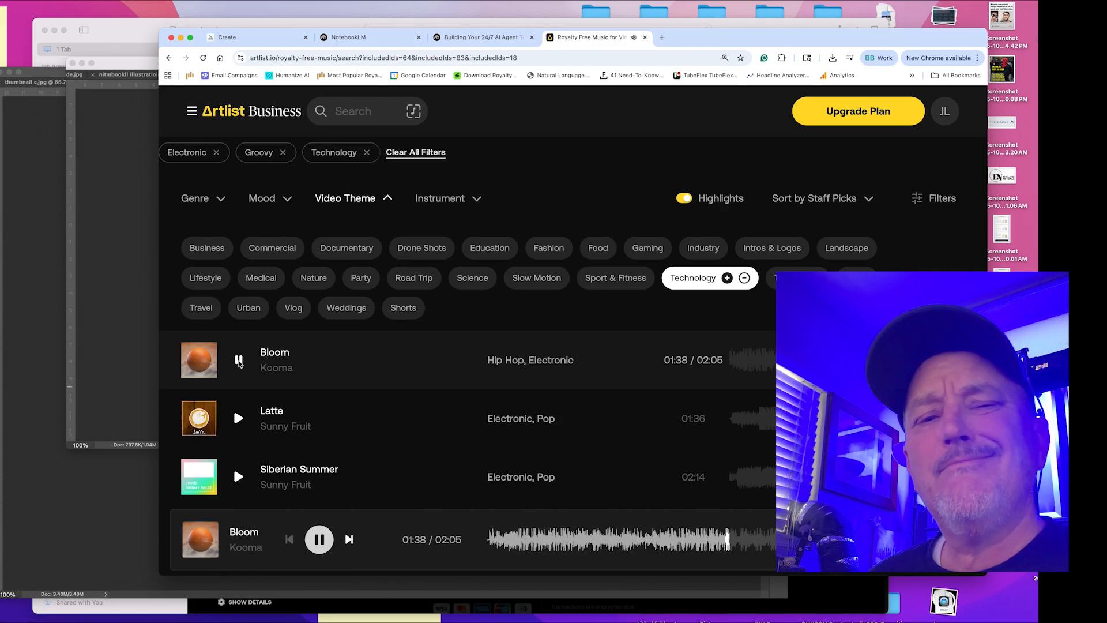
{"action": "left_click", "coordinate": [238, 360]}
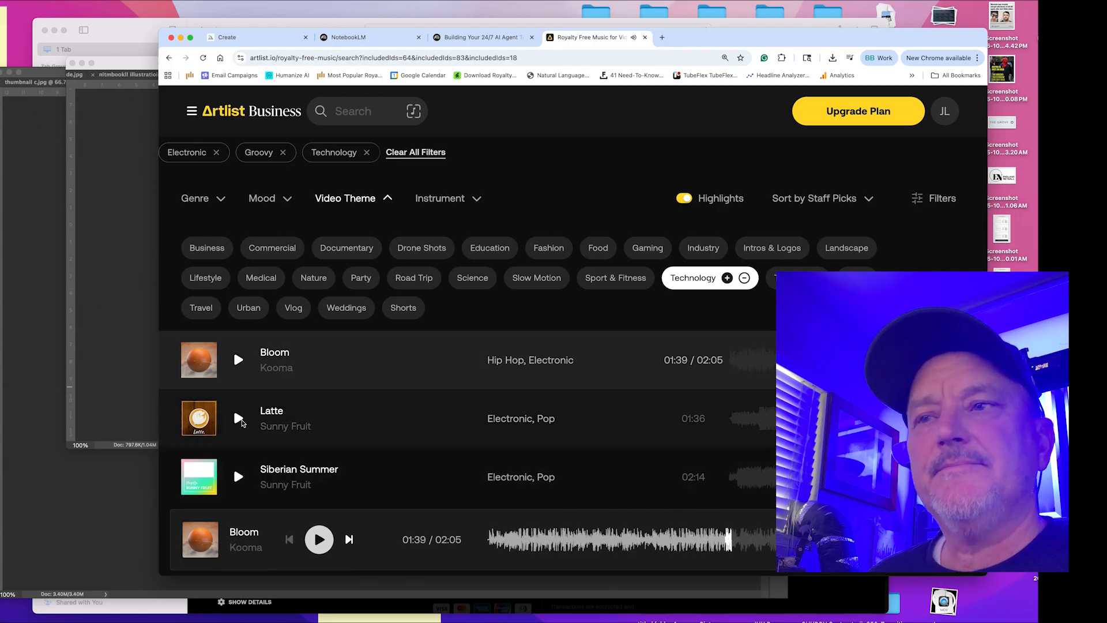
{"action": "left_click", "coordinate": [241, 420]}
{"action": "right_click", "coordinate": [241, 420]}
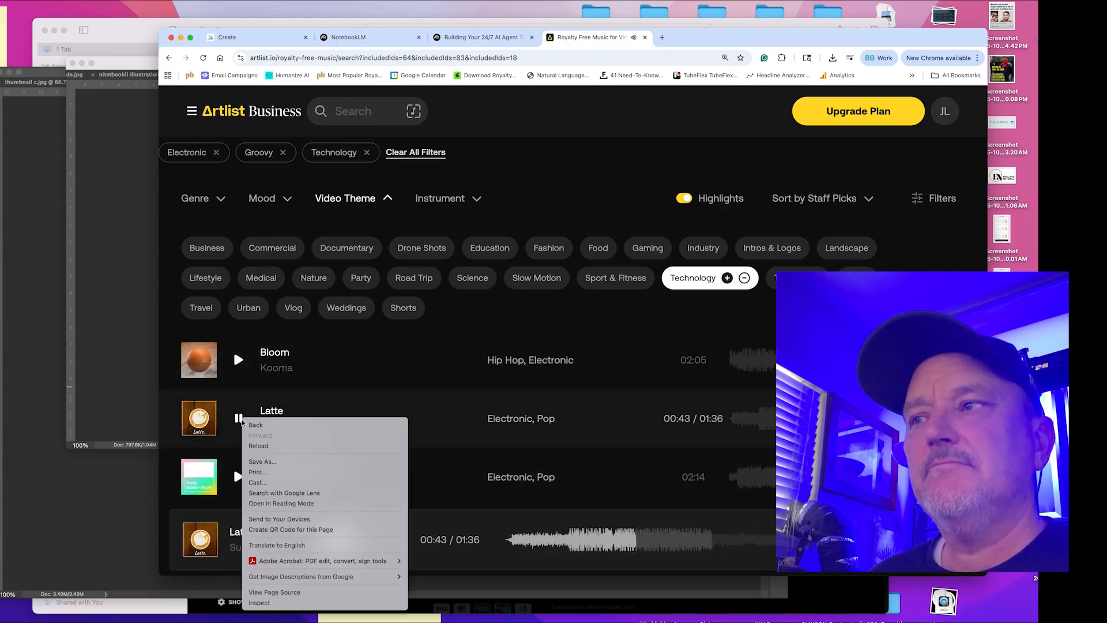
{"action": "left_click", "coordinate": [240, 419]}
{"action": "left_click", "coordinate": [239, 419]}
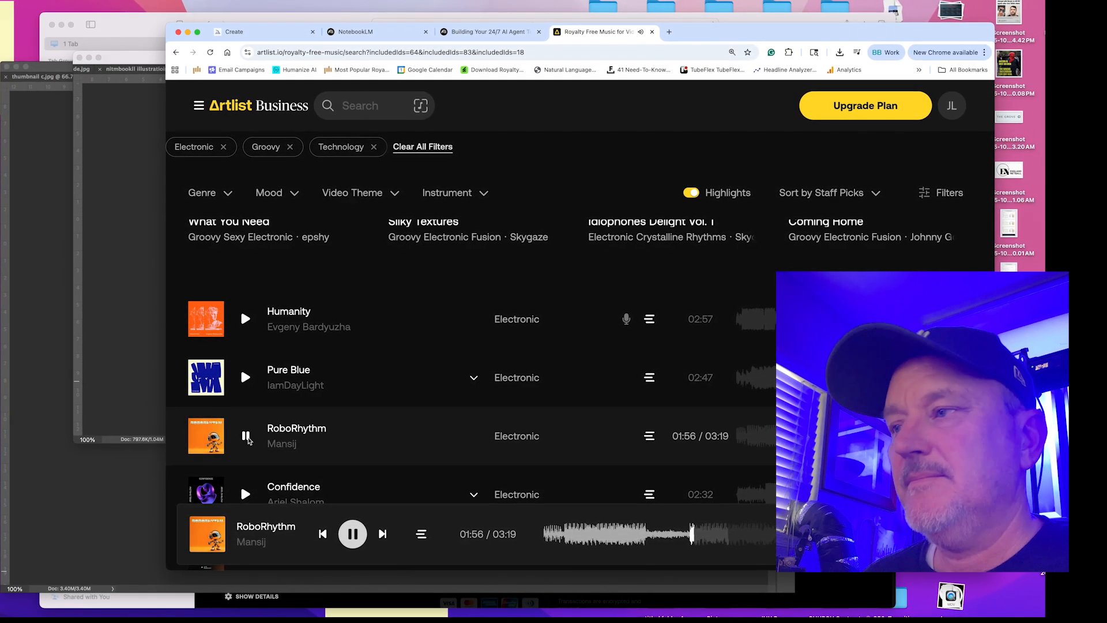
{"action": "left_click", "coordinate": [245, 436]}
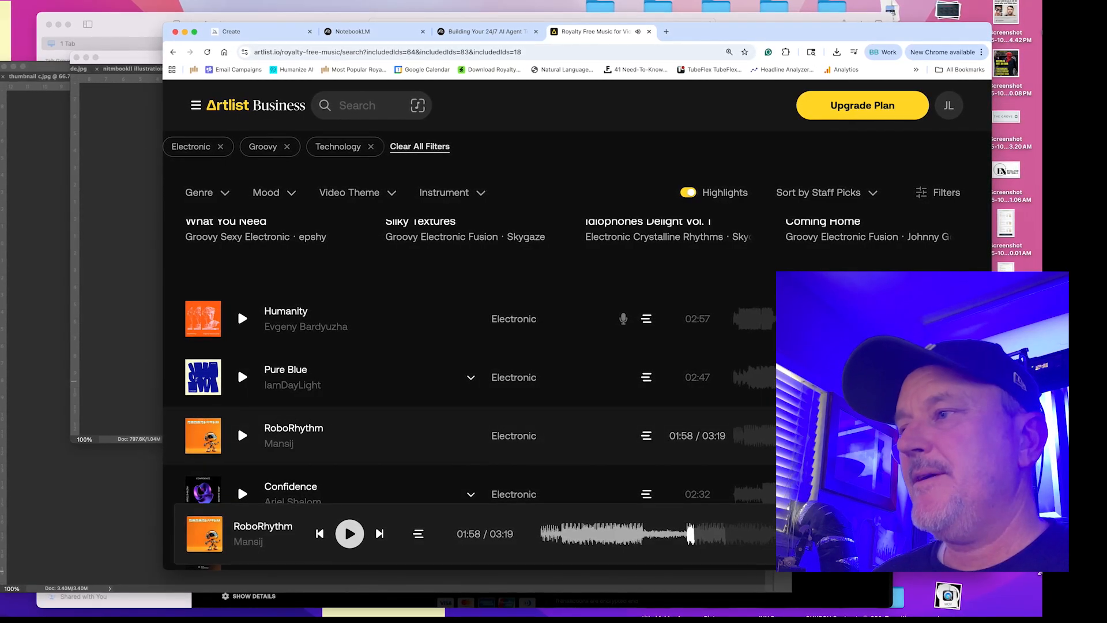
{"action": "scroll", "coordinate": [237, 366], "scroll_direction": "up", "scroll_amount": 1}
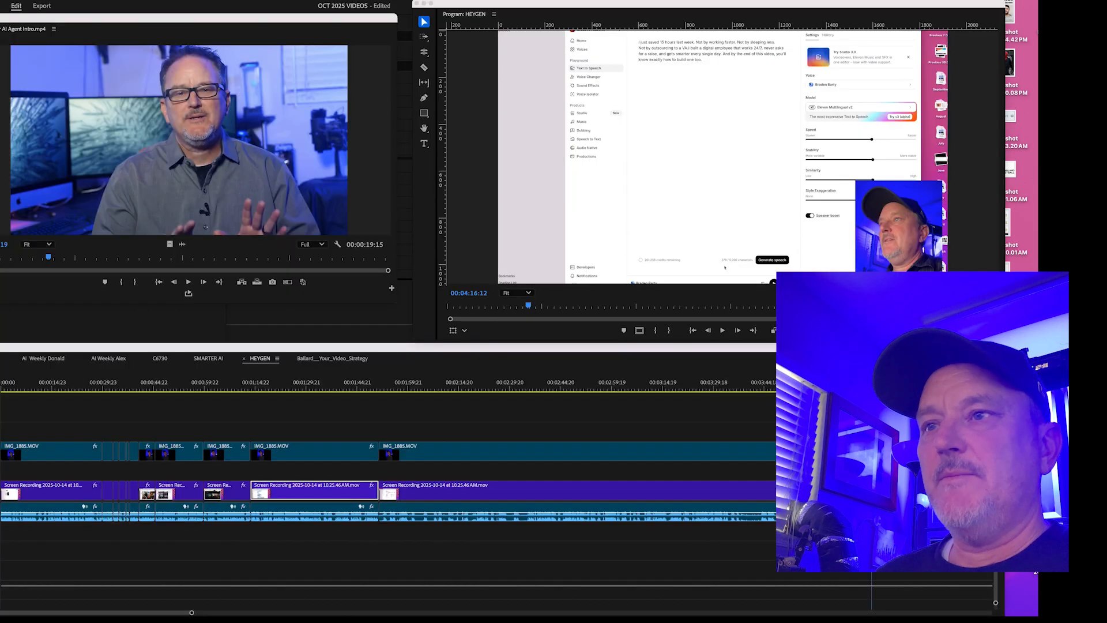
Switch to Premiere Pro and create a sequence named "AI Agent" with the HD 1080p 23.976 fps preset.
{"action": "left_click", "coordinate": [605, 390]}
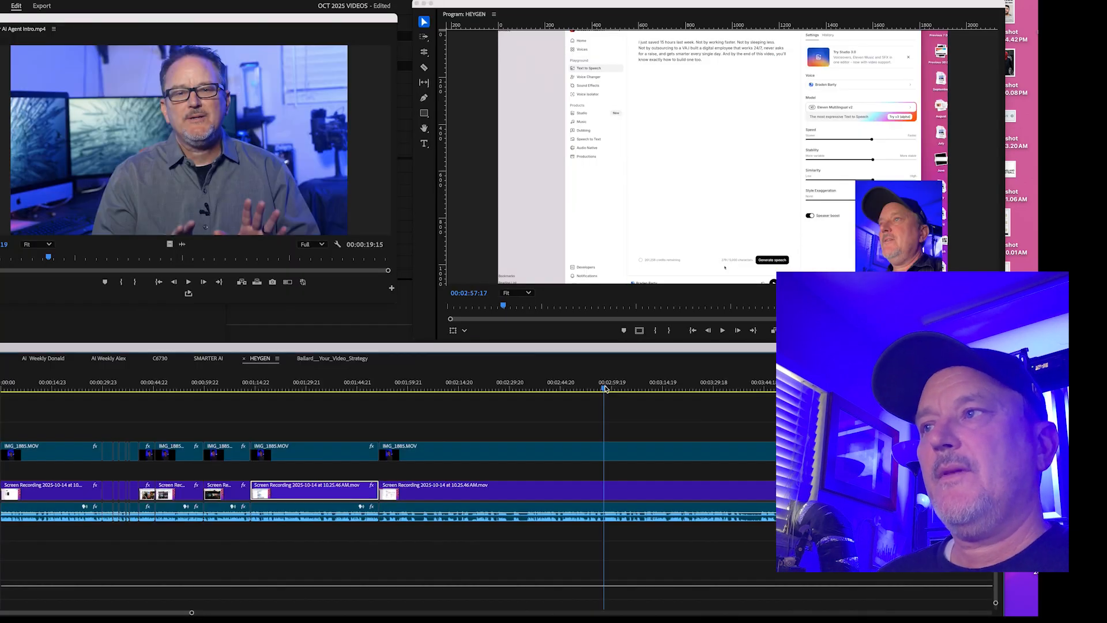
{"action": "key", "text": "minus"}
{"action": "key", "text": "minus"}
{"action": "key", "text": "minus"}
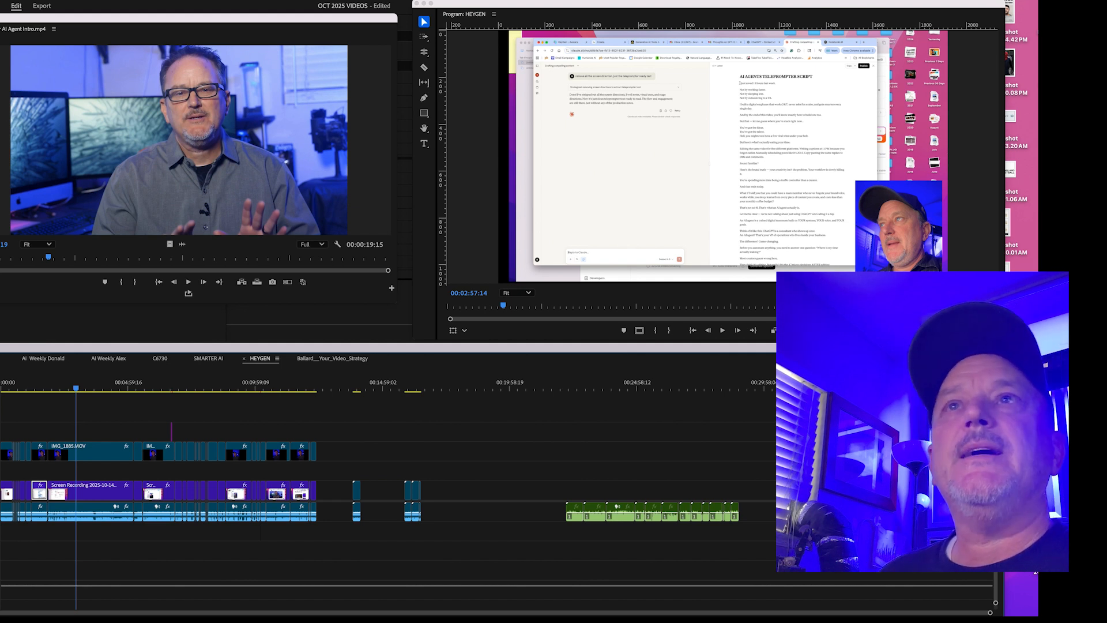
{"action": "left_click", "coordinate": [29, 0]}
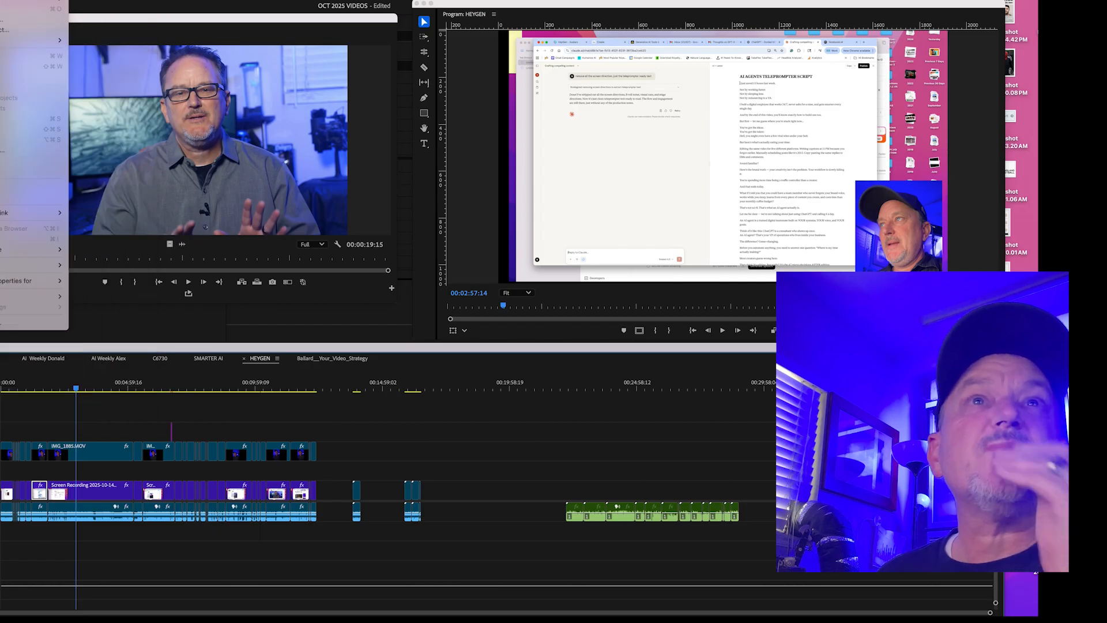
{"action": "mouse_move", "coordinate": [34, 1]}
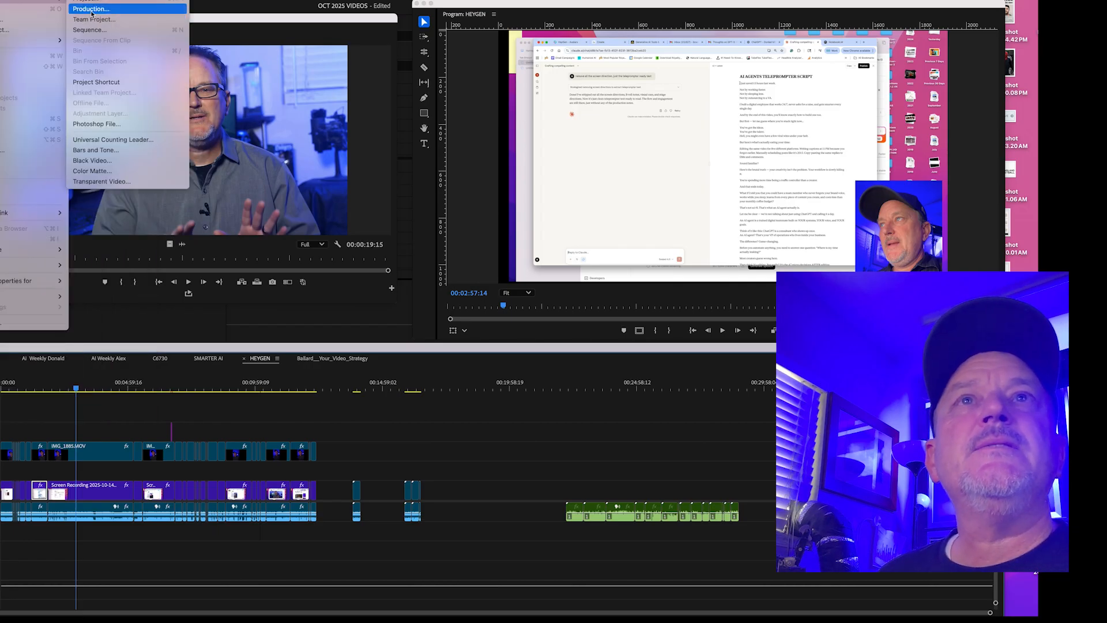
{"action": "left_click", "coordinate": [97, 30]}
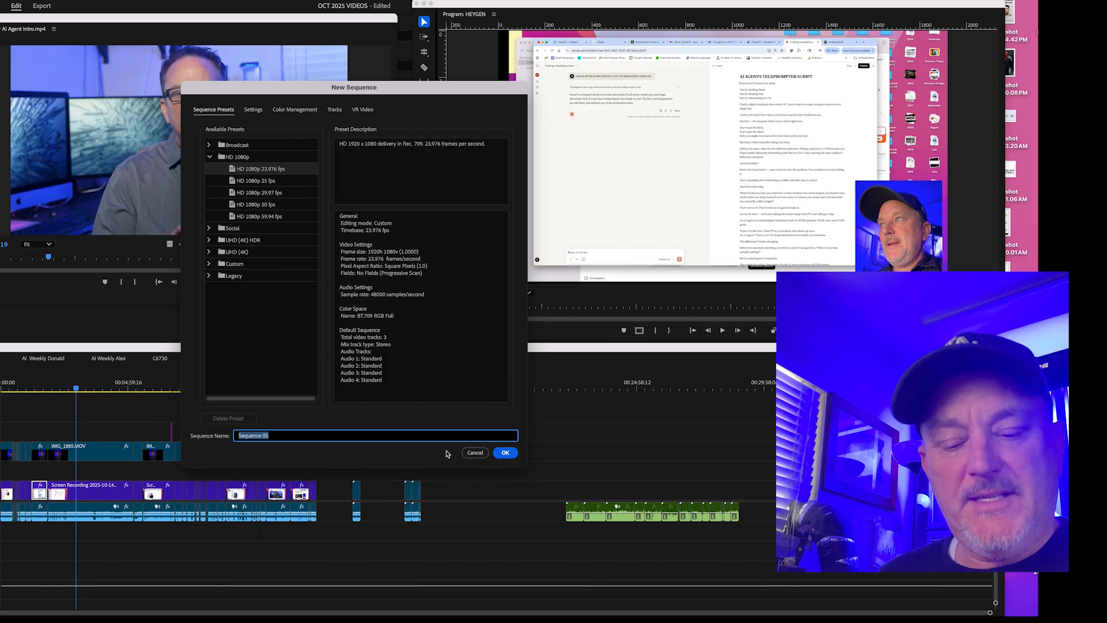
{"action": "type", "text": "AI Agent"}
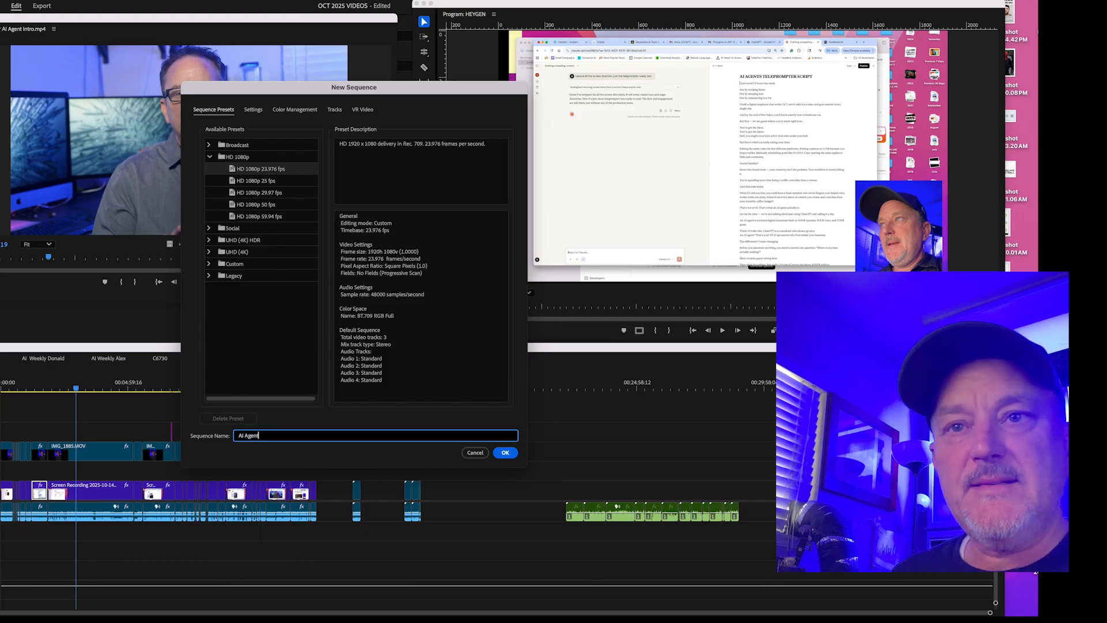
{"action": "key", "text": "Return"}
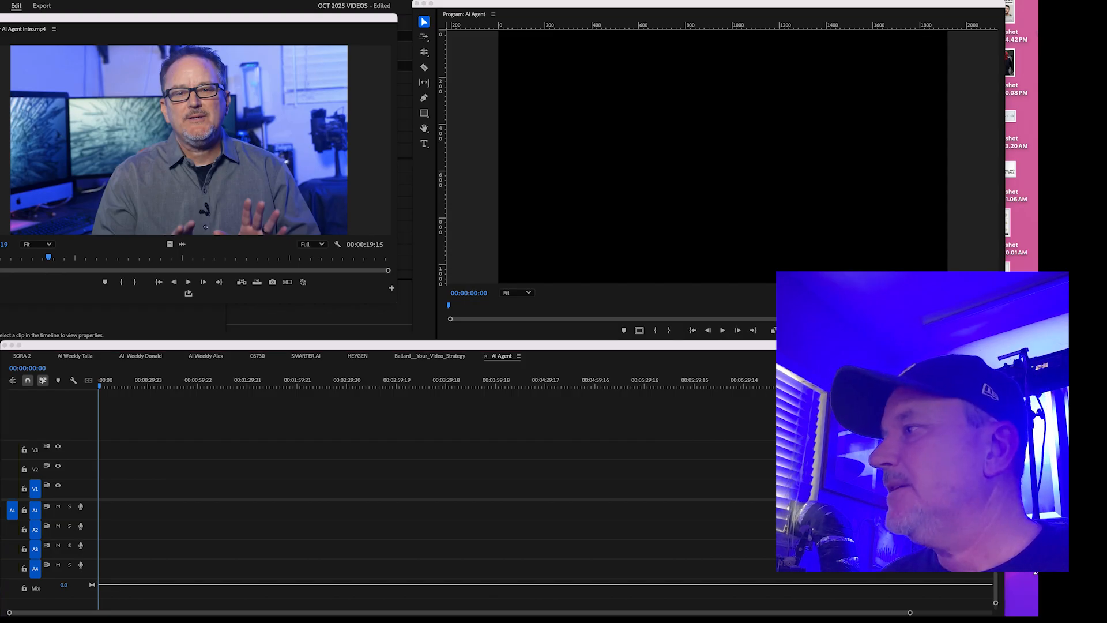
Place the music clip at the start of audio track A2 and adjust its gain by -20 dB.
{"action": "left_click_drag", "start_coordinate": [106, 494], "coordinate": [95, 523]}
{"action": "left_click", "coordinate": [137, 382]}
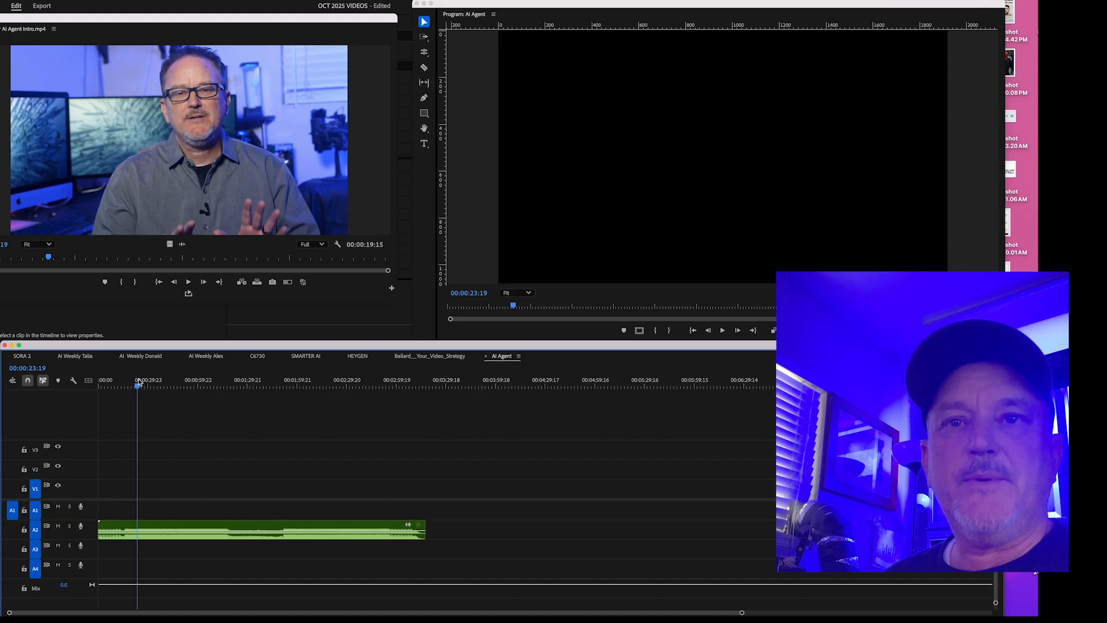
{"action": "right_click", "coordinate": [208, 538]}
{"action": "left_click", "coordinate": [237, 522]}
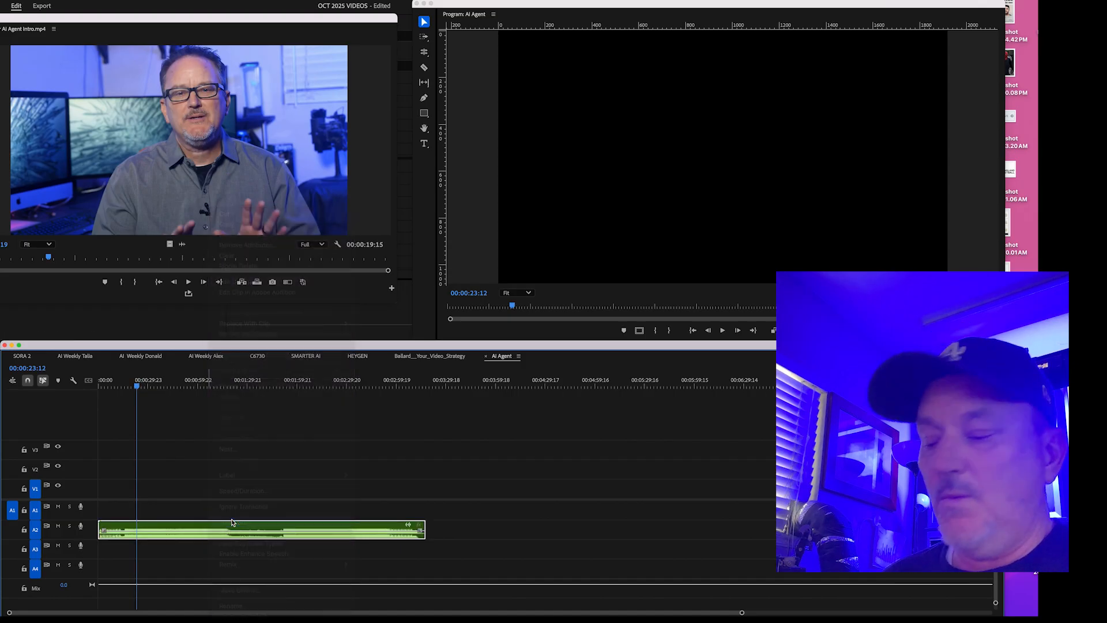
{"action": "type", "text": "-20"}
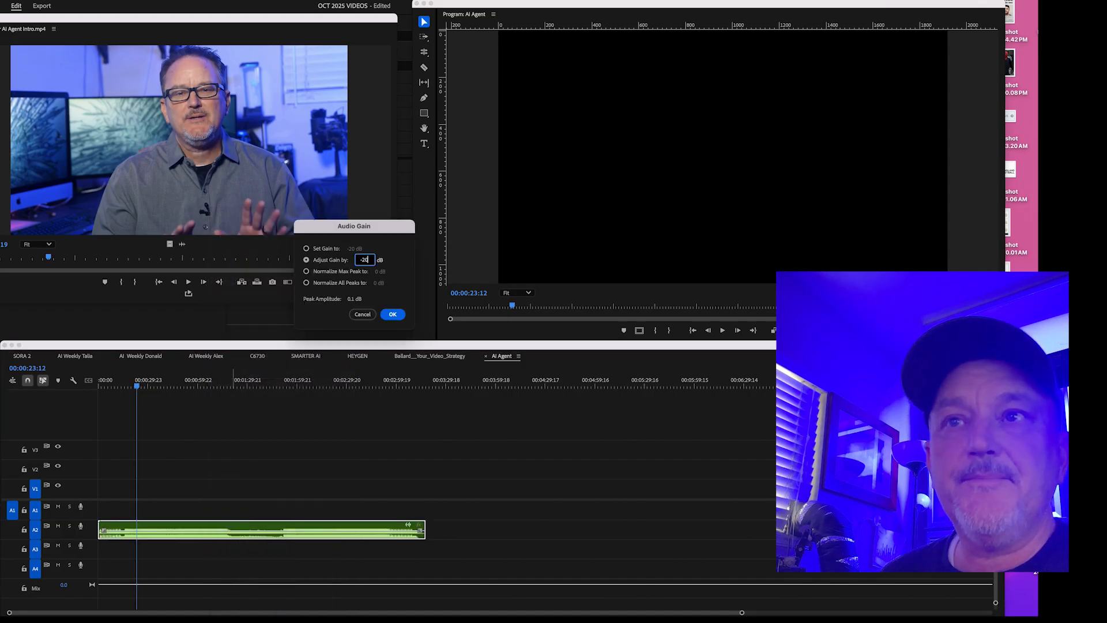
{"action": "key", "text": "Return"}
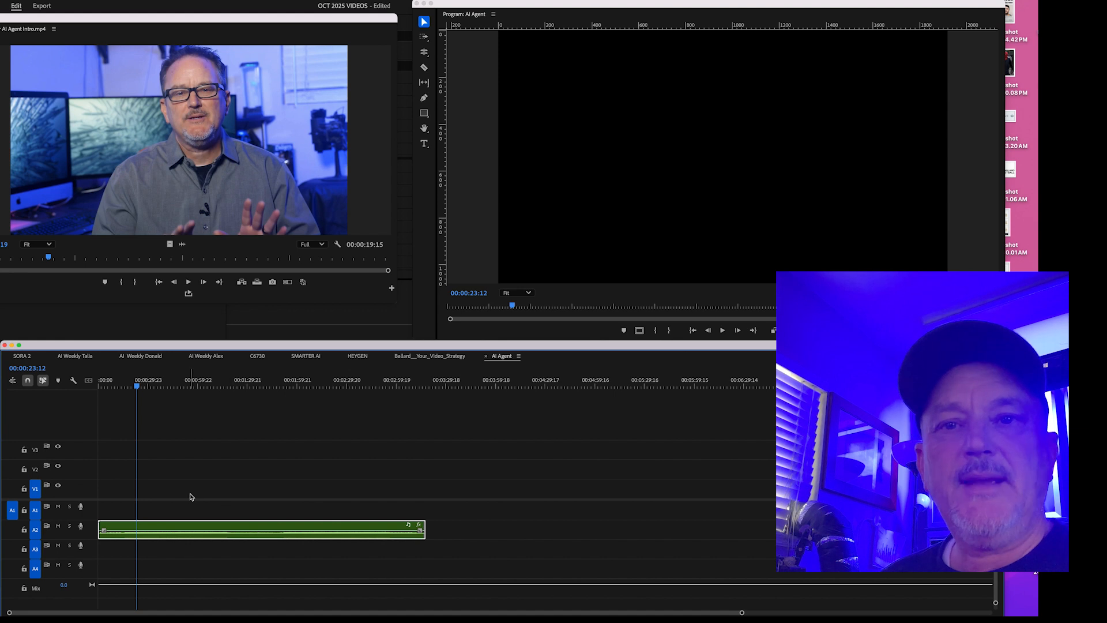
Check the audio gain settings of the music clip on track A2.
{"action": "right_click", "coordinate": [196, 535]}
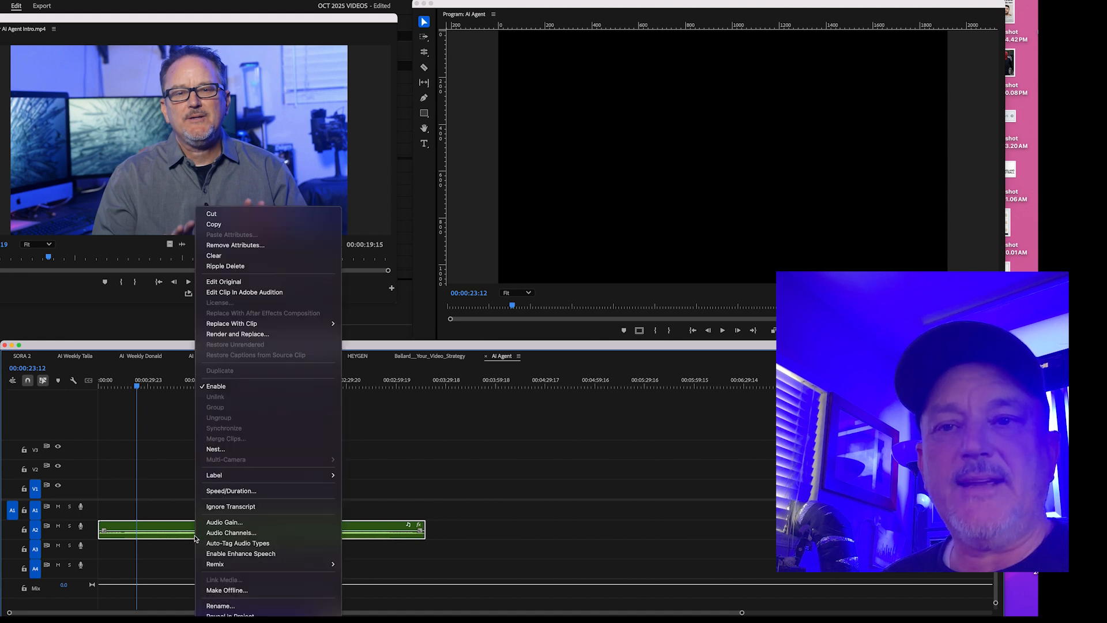
{"action": "left_click", "coordinate": [223, 522]}
{"action": "key", "text": "Return"}
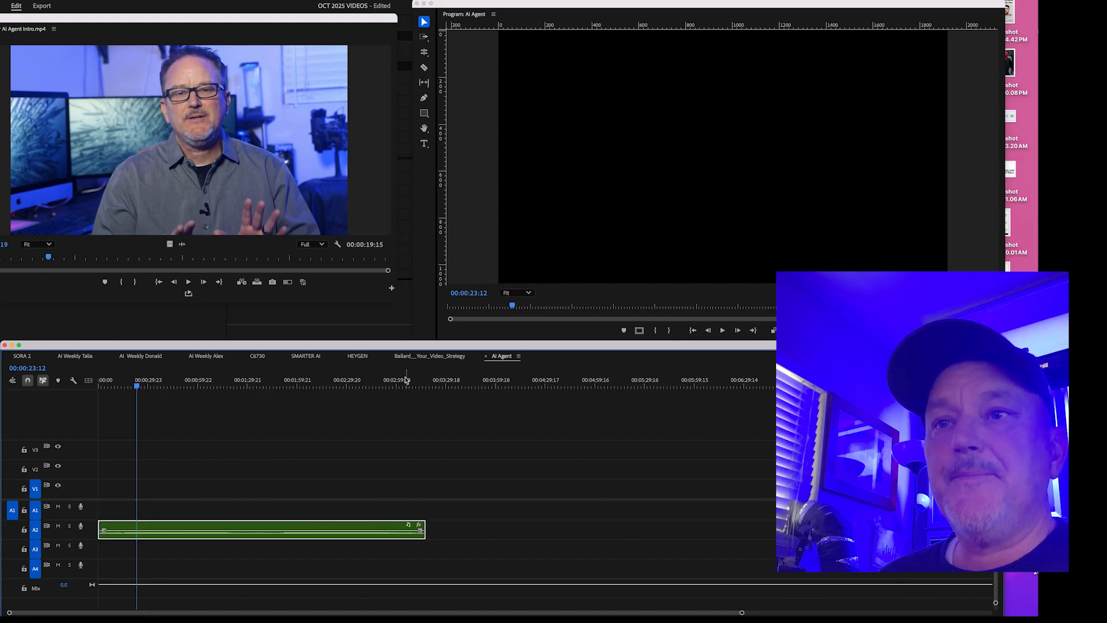
Cut the separate digital twin clips after the main edit in the HEYGEN sequence and paste them into AI Agent past the music clip's end.
{"action": "left_click", "coordinate": [358, 356]}
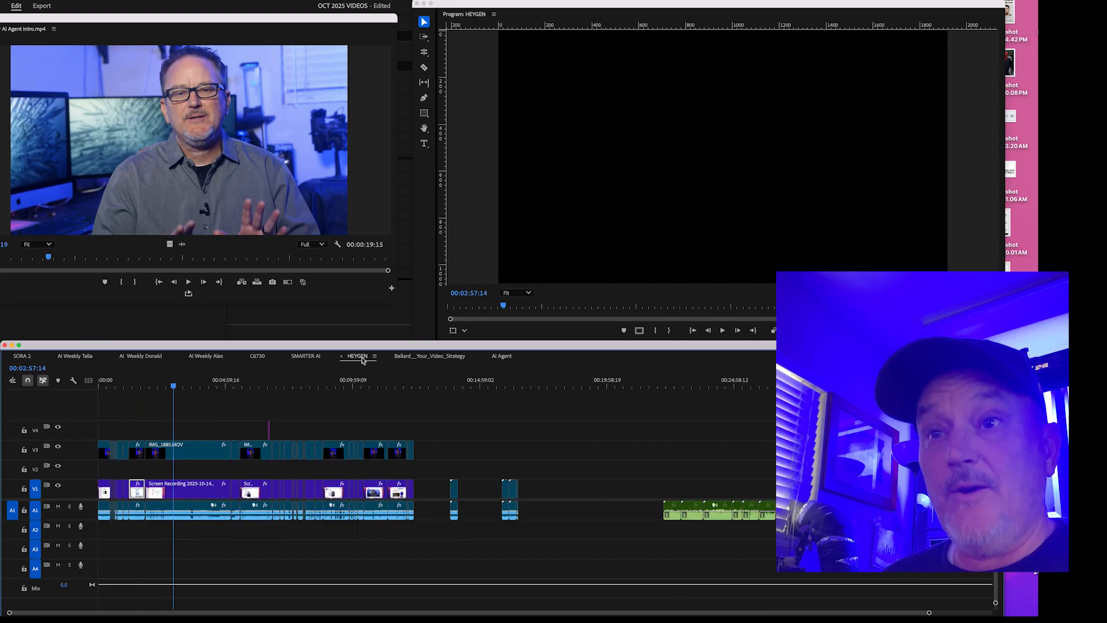
{"action": "left_click", "coordinate": [451, 387]}
{"action": "left_click_drag", "start_coordinate": [436, 419], "coordinate": [541, 527]}
{"action": "key", "text": "Delete"}
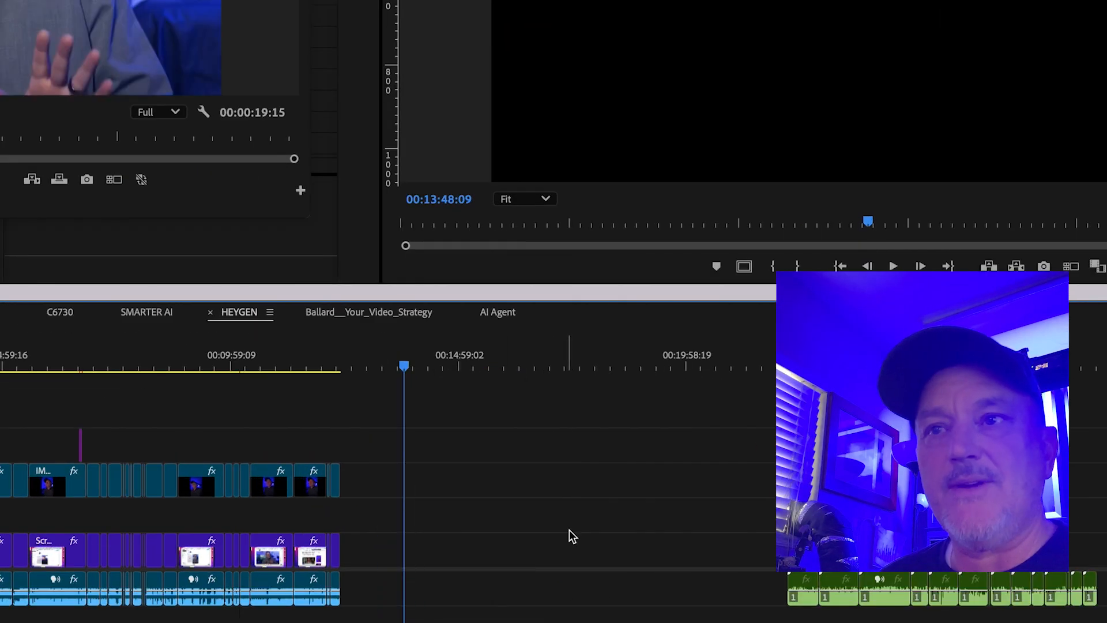
{"action": "left_click", "coordinate": [501, 319]}
{"action": "left_click", "coordinate": [448, 357]}
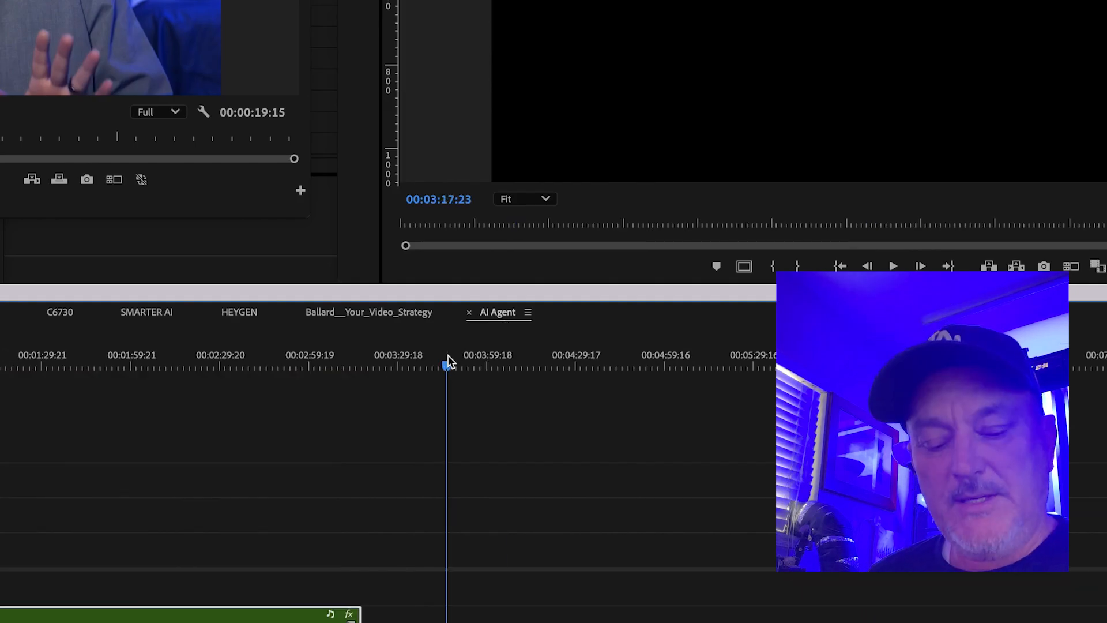
Move the October AI Agent Intro clip to the start of the AI Agent sequence on tracks V1 and A1.
{"action": "left_click", "coordinate": [455, 362]}
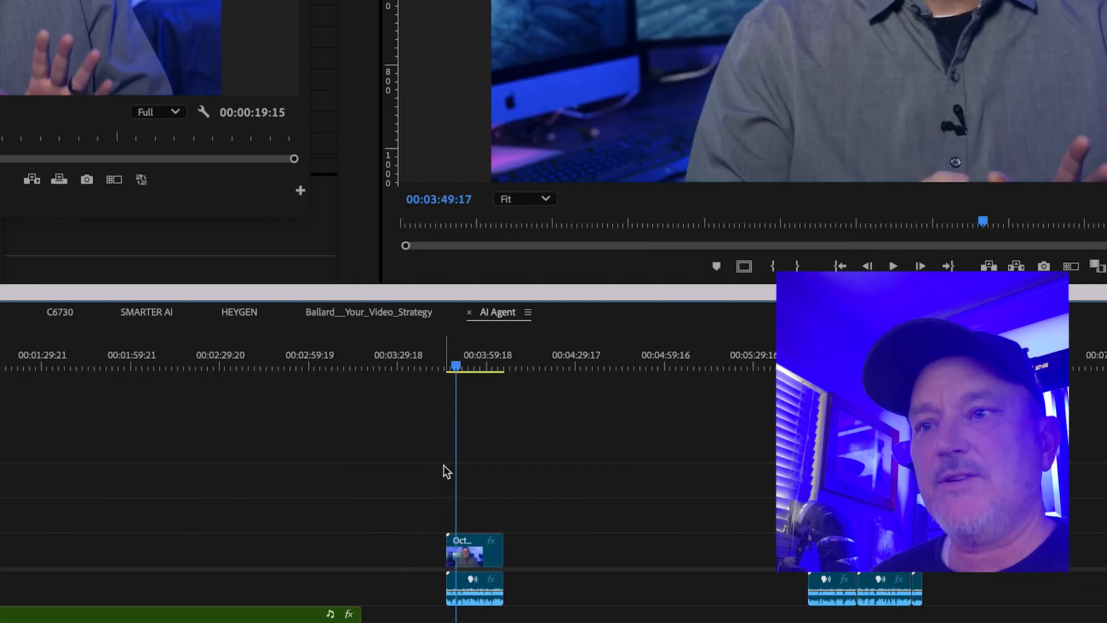
{"action": "left_click_drag", "start_coordinate": [478, 553], "coordinate": [0, 568]}
{"action": "key", "text": "Home"}
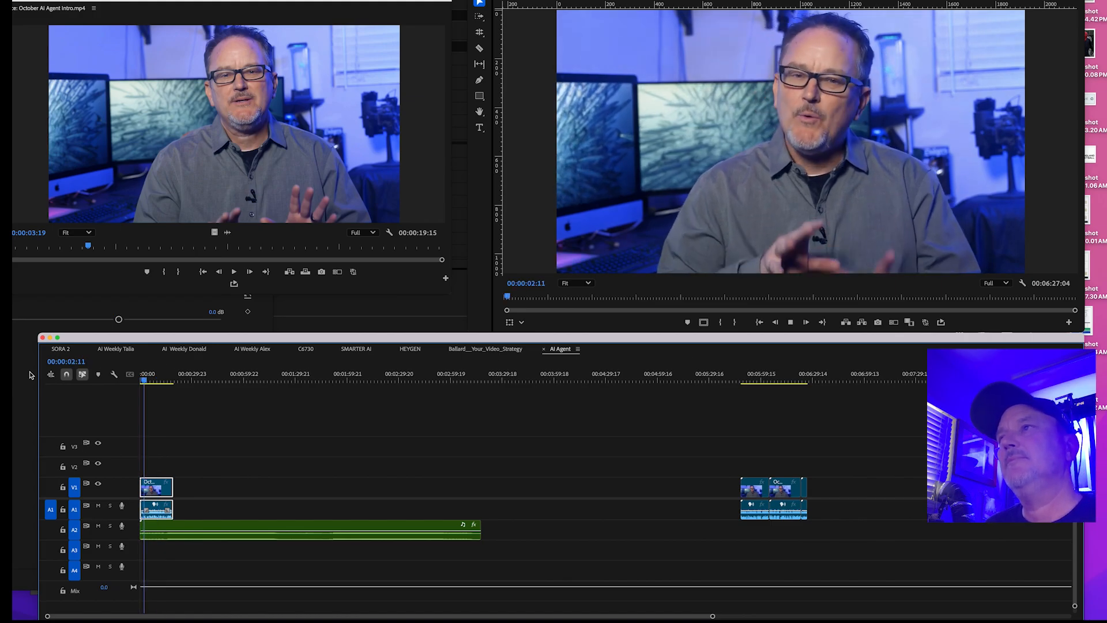
{"action": "key", "text": "="}
{"action": "key", "text": "="}
{"action": "key", "text": "="}
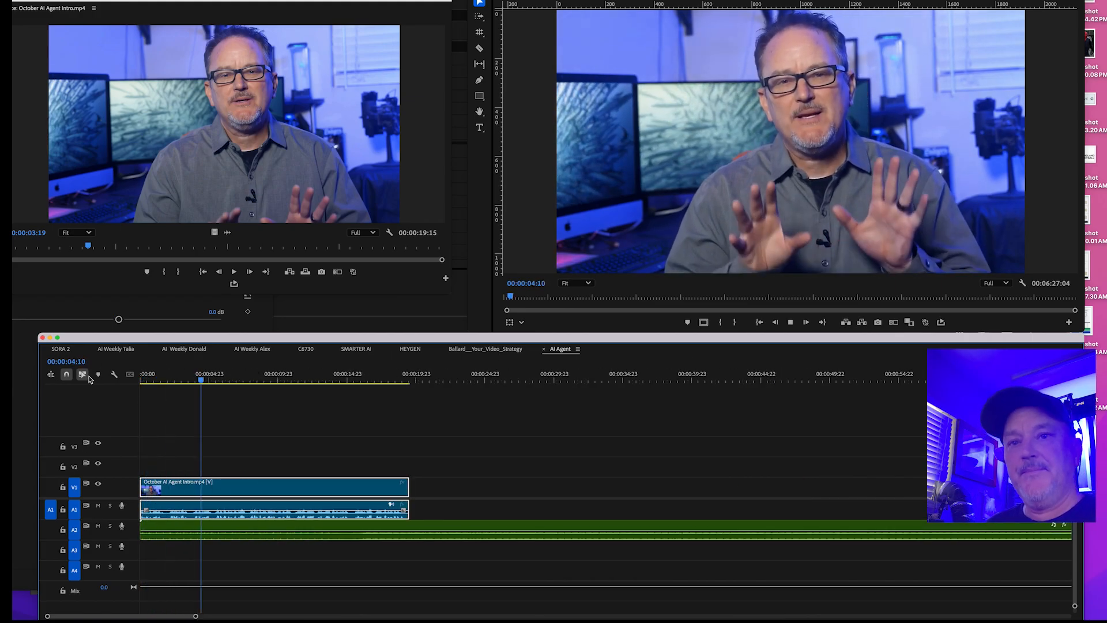
Play the opening of the AI Agent sequence from the start to check the voice against the music.
{"action": "left_click_drag", "start_coordinate": [154, 380], "coordinate": [148, 381]}
{"action": "right_click", "coordinate": [149, 381]}
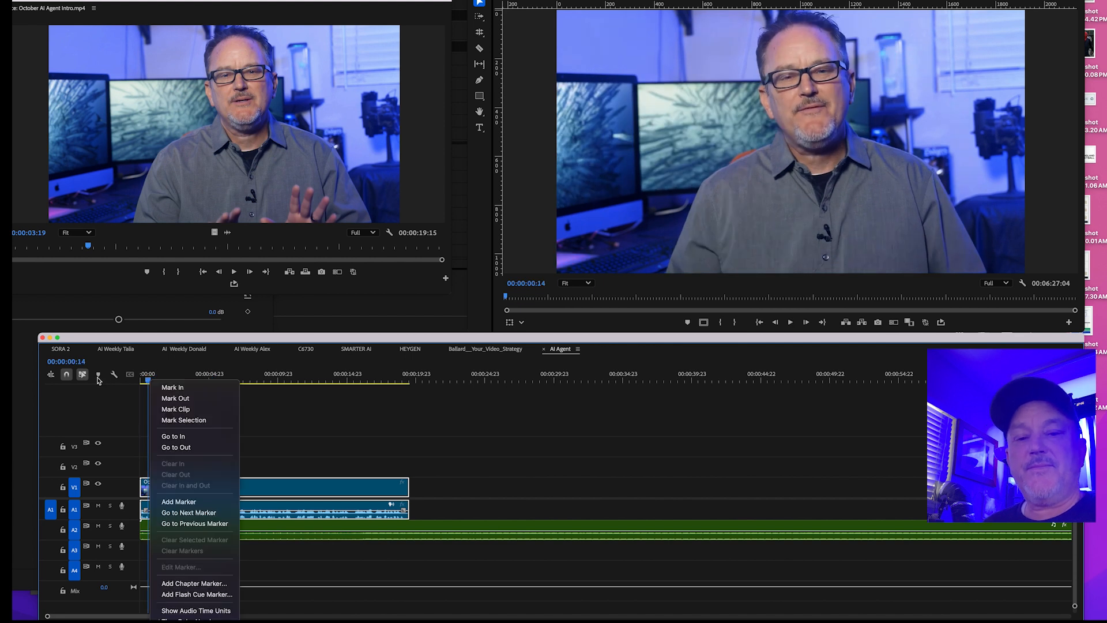
{"action": "left_click", "coordinate": [98, 380]}
{"action": "left_click_drag", "start_coordinate": [158, 380], "coordinate": [36, 374]}
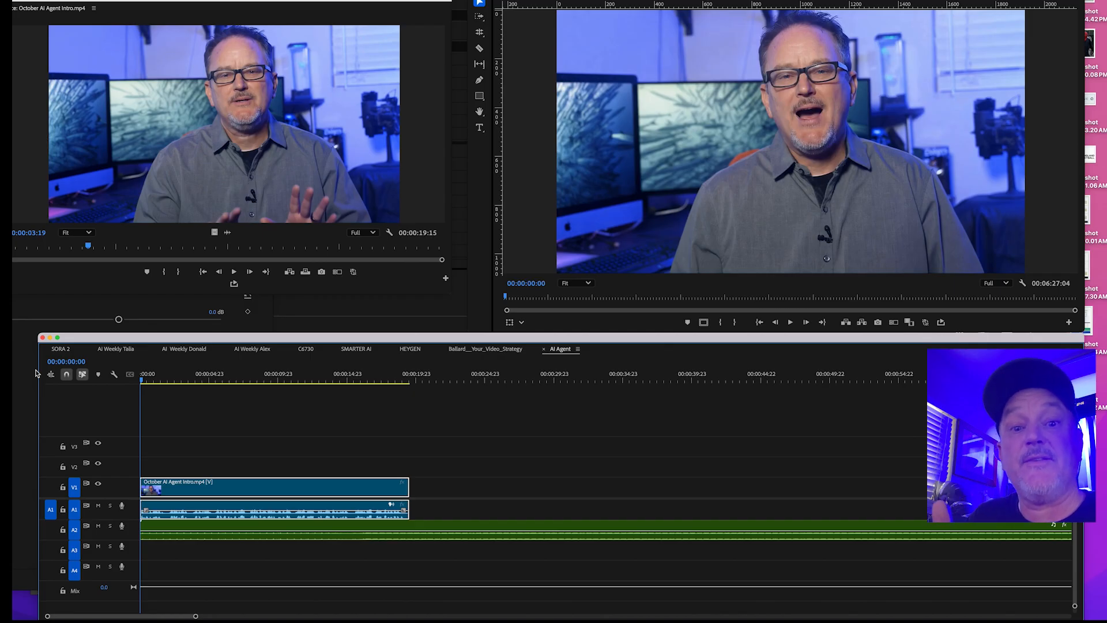
{"action": "key", "text": "space"}
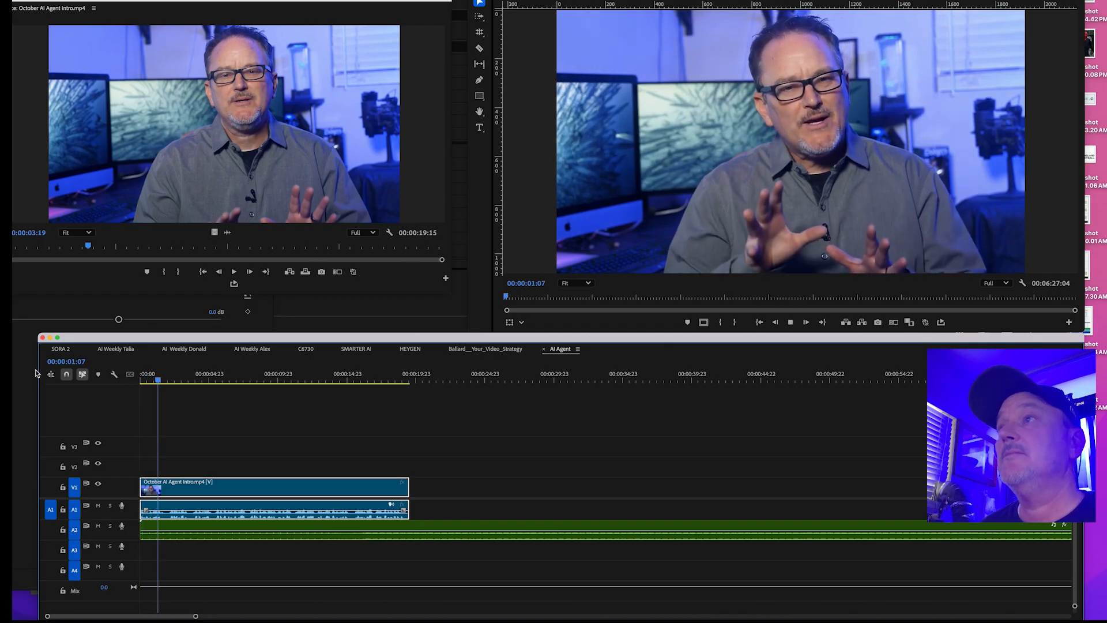
{"action": "key", "text": "space"}
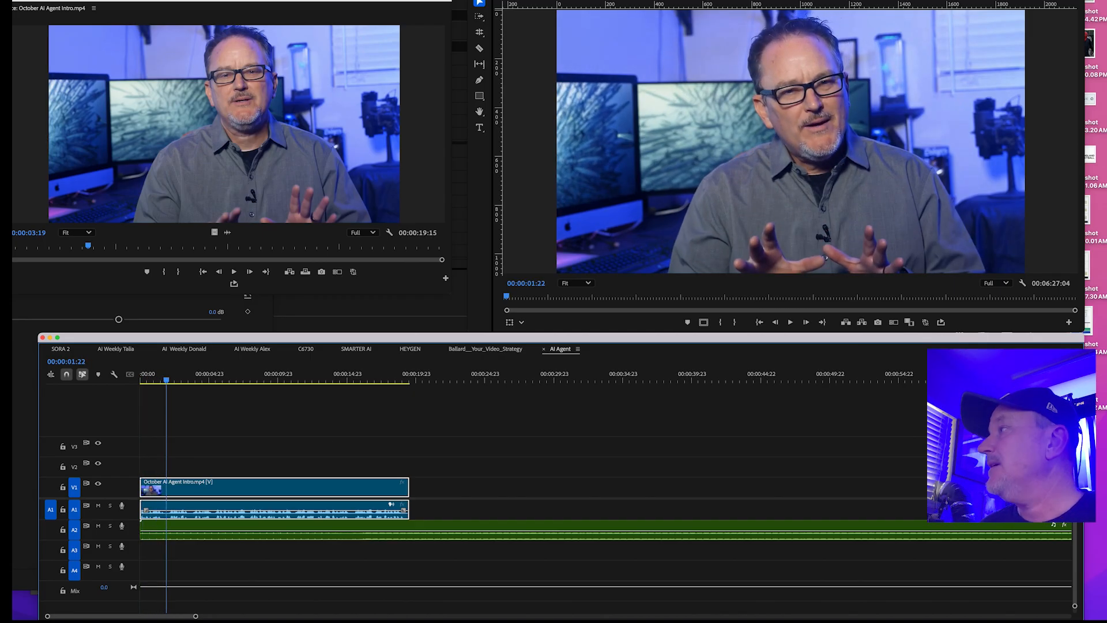
Animate a three-frame zoom-in on the October AI Agent Intro clip with Position and Scale keyframes at 00:00:01:22 and 00:00:02:01, enlarging the picture at the second.
{"action": "key", "text": "shift+5"}
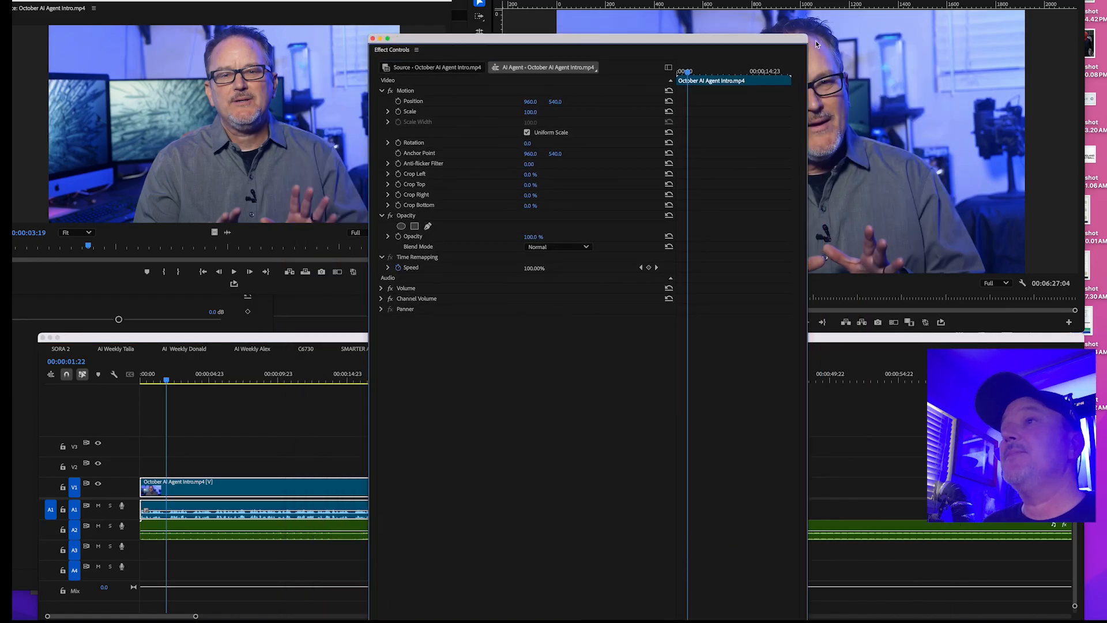
{"action": "left_click", "coordinate": [430, 99]}
{"action": "left_click", "coordinate": [429, 89]}
{"action": "key", "text": "Right"}
{"action": "key", "text": "Right"}
{"action": "key", "text": "Right"}
{"action": "left_click", "coordinate": [680, 100]}
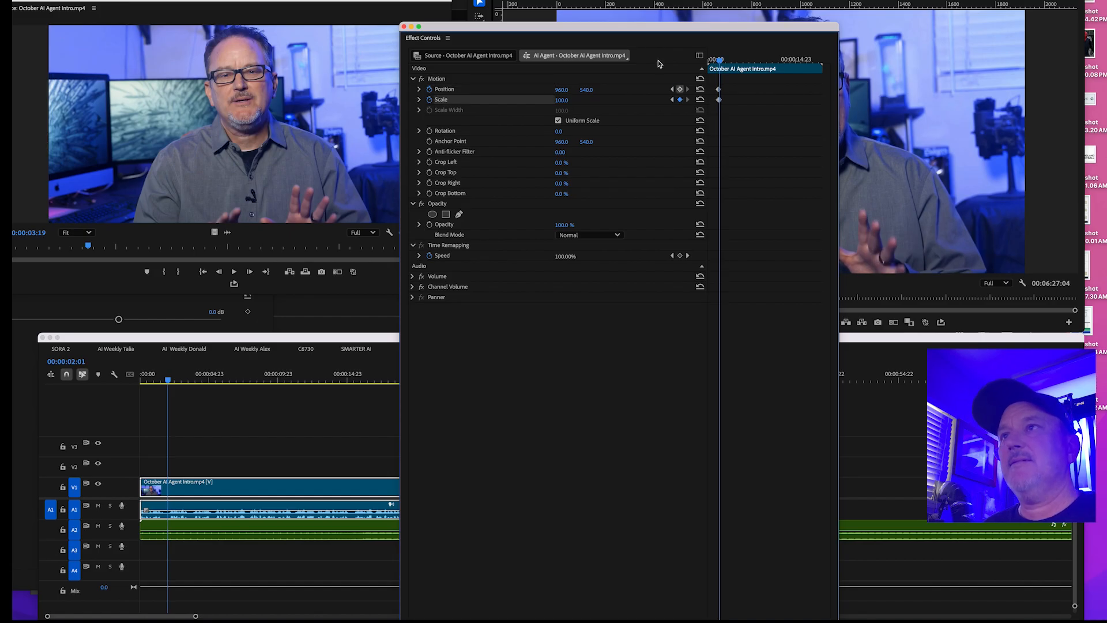
{"action": "left_click_drag", "start_coordinate": [651, 27], "coordinate": [284, 10]}
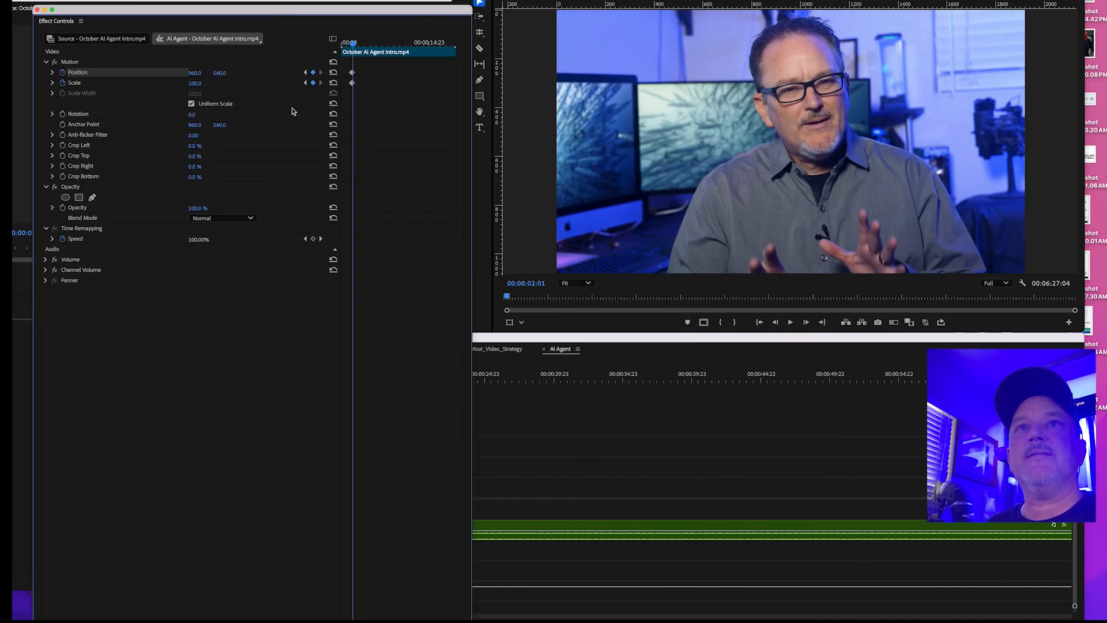
{"action": "left_click_drag", "start_coordinate": [195, 83], "coordinate": [311, 17]}
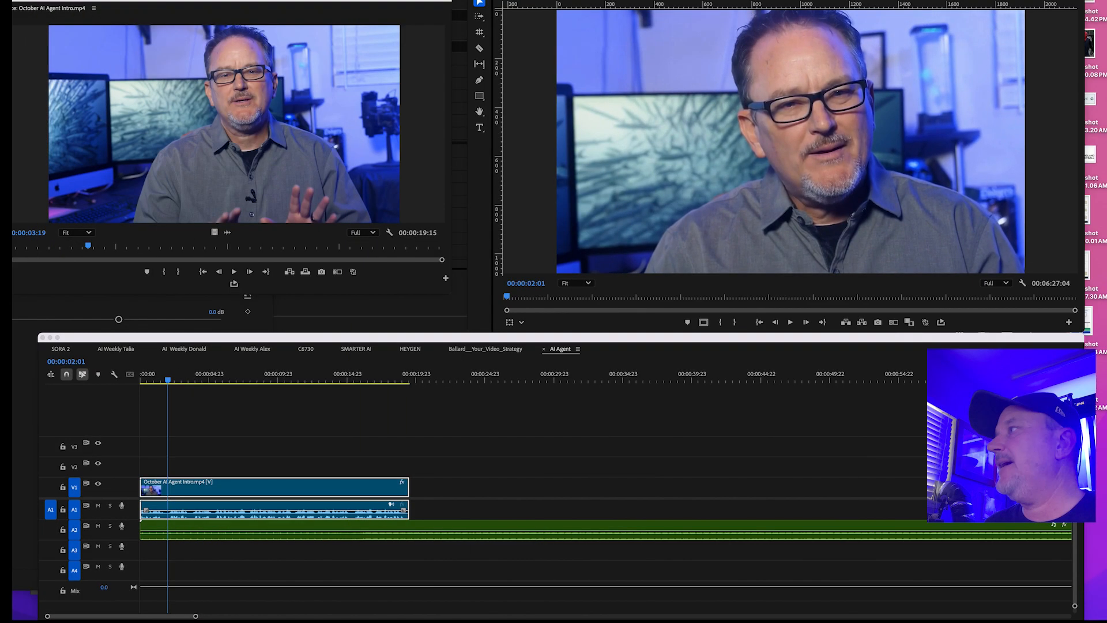
Play the AI Agent sequence from the start to review the zoom-in, continuing on from about 00:00:08:04.
{"action": "left_click_drag", "start_coordinate": [210, 380], "coordinate": [66, 364]}
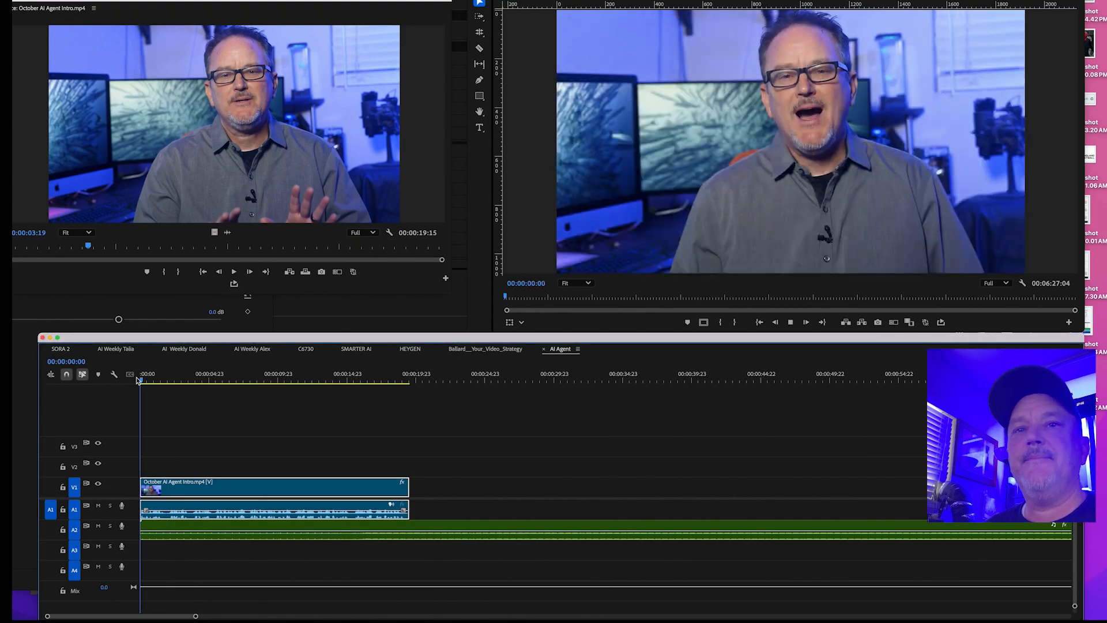
{"action": "key", "text": "space"}
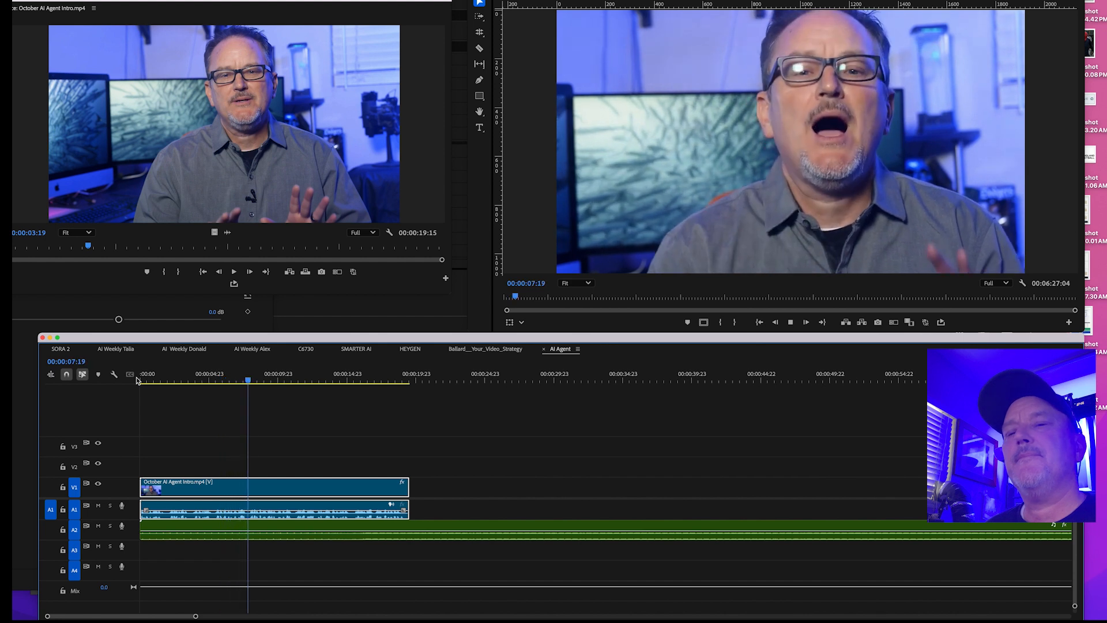
{"action": "left_click_drag", "start_coordinate": [267, 379], "coordinate": [254, 377]}
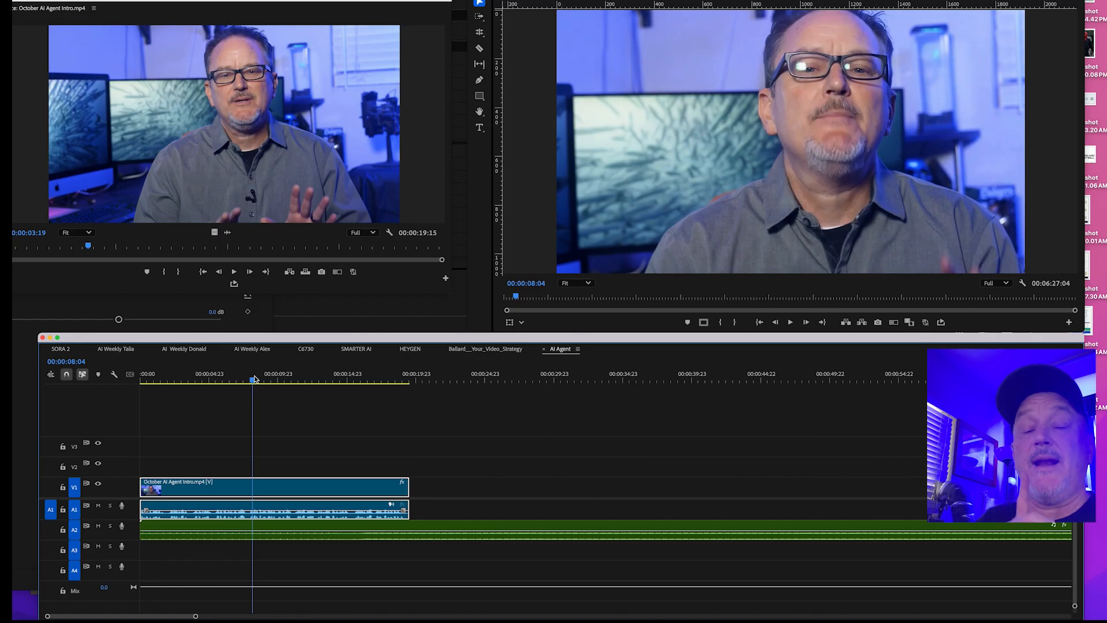
{"action": "key", "text": "space"}
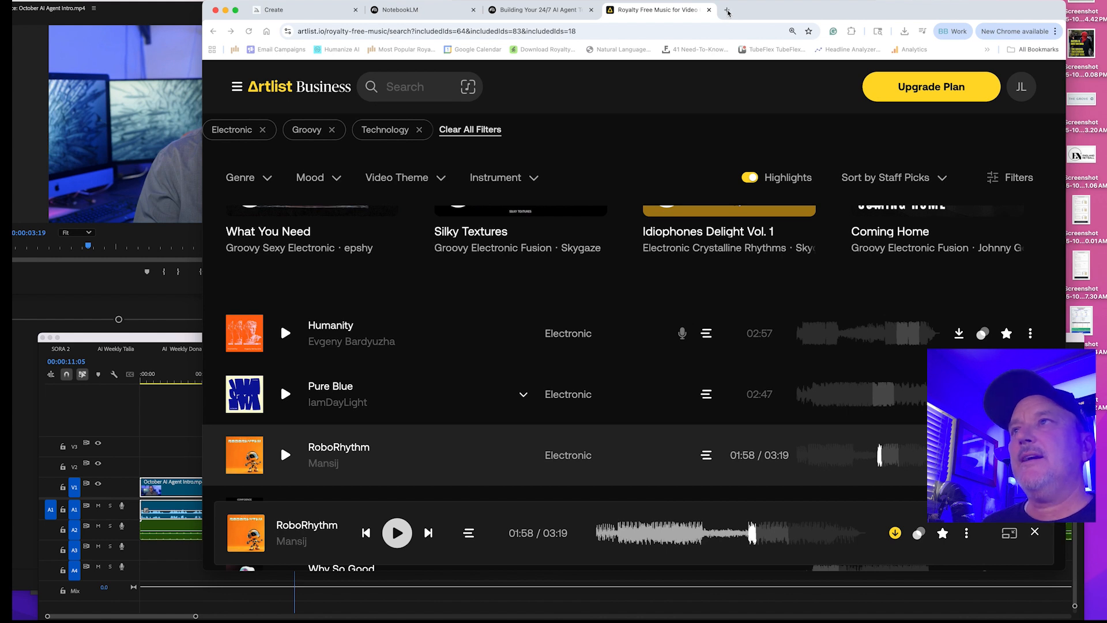
Switch to the browser, open midjourney.com in a new tab and go to its Create page.
{"action": "left_click", "coordinate": [728, 10]}
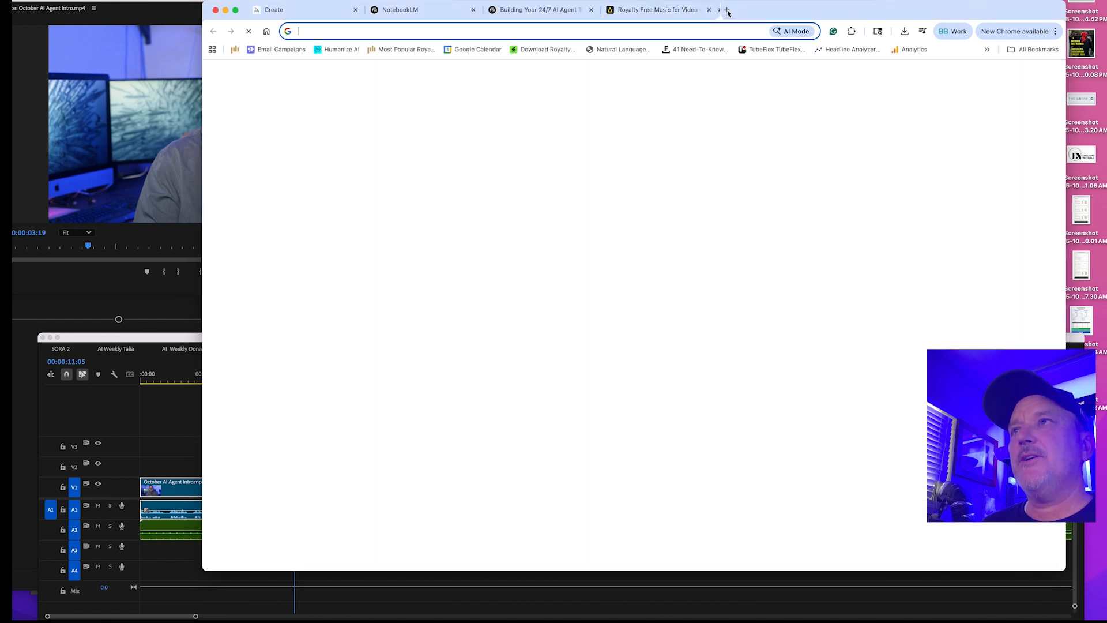
{"action": "left_click", "coordinate": [697, 33]}
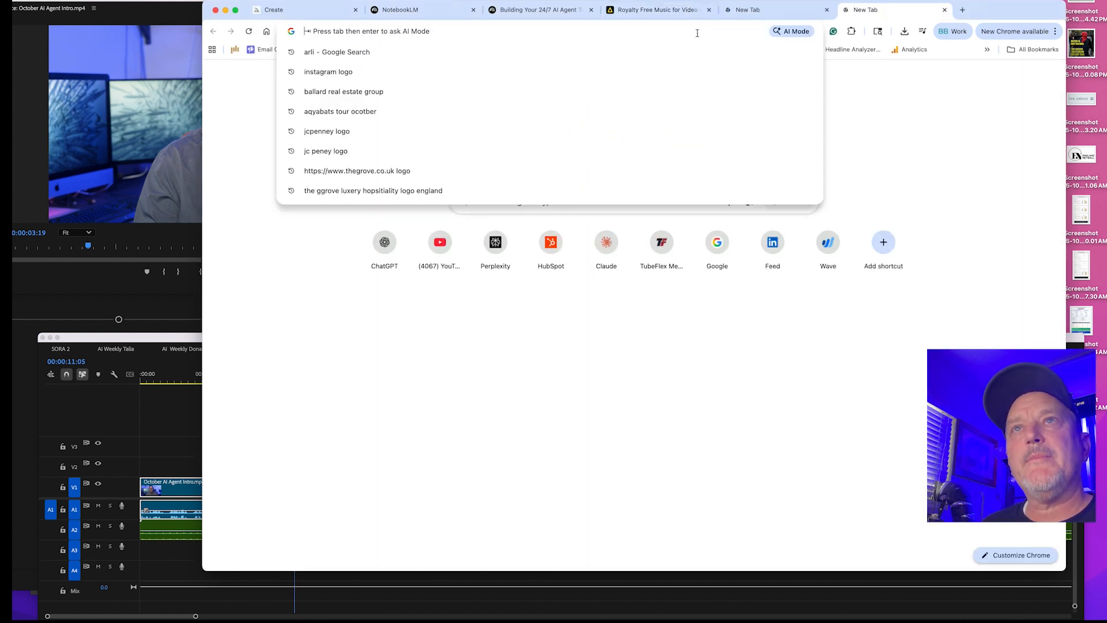
{"action": "type", "text": "mid"}
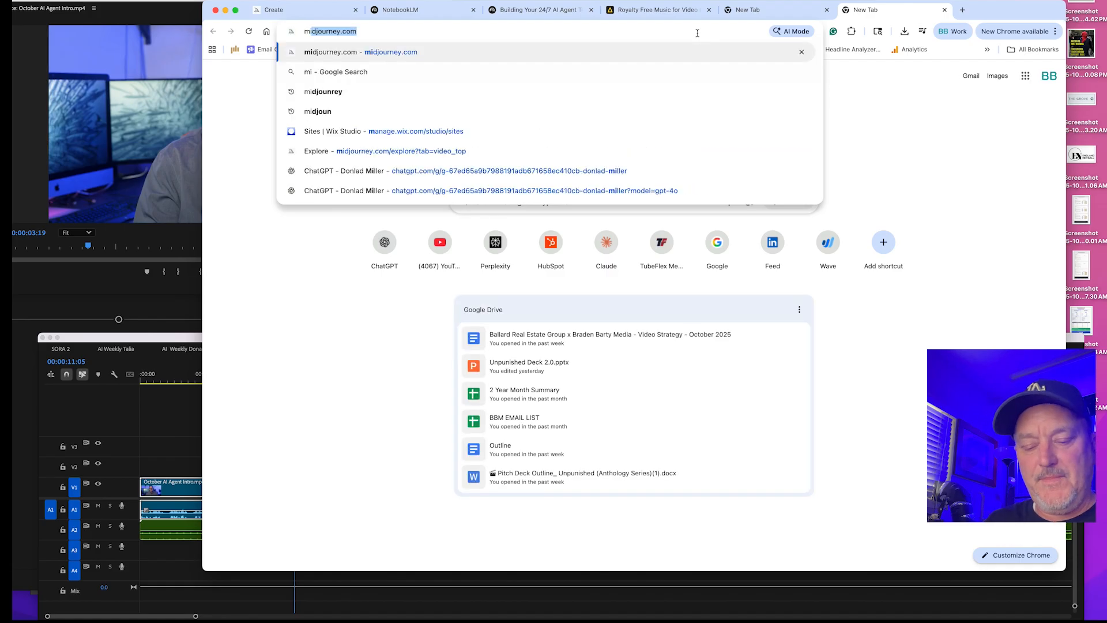
{"action": "key", "text": "Return"}
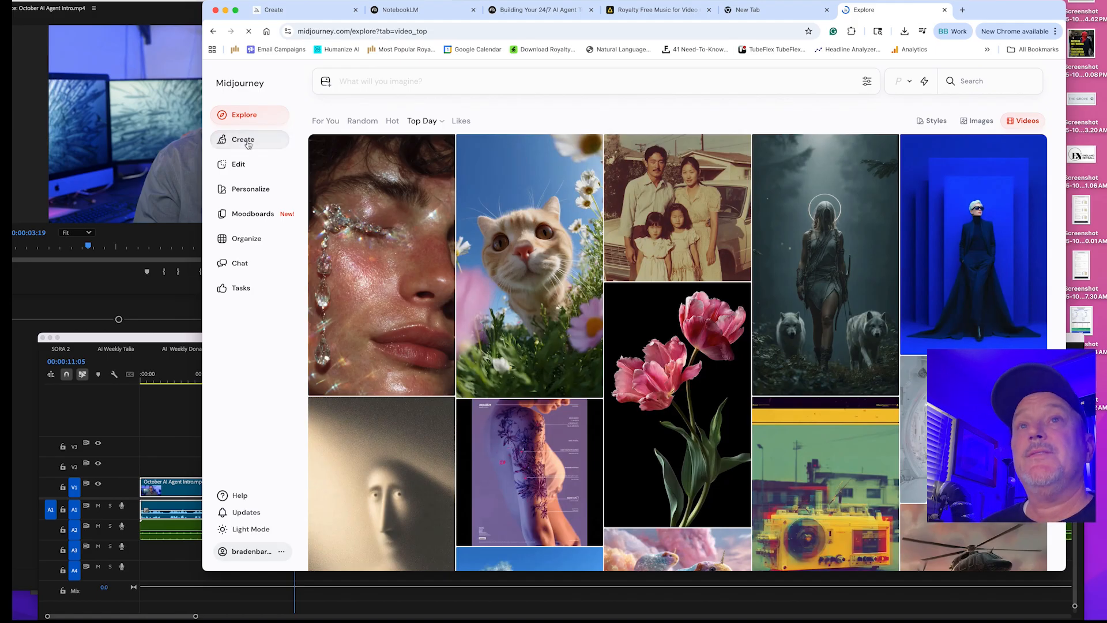
{"action": "left_click", "coordinate": [248, 143]}
{"action": "mouse_move", "coordinate": [334, 144]}
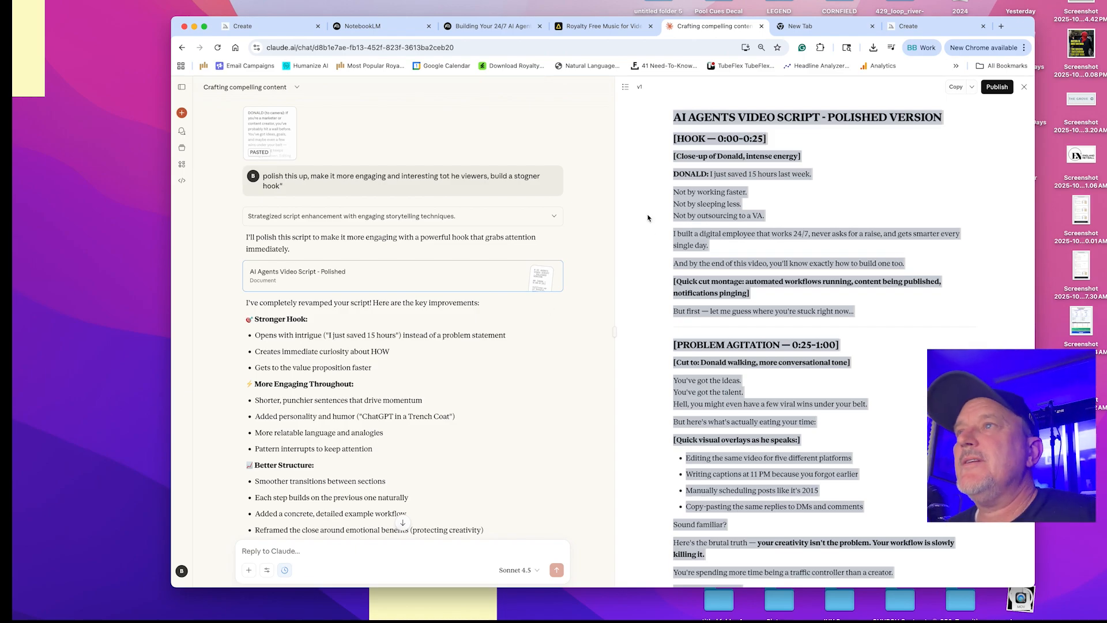
Ask Claude for a Midjourney image prompt for the script part from "I built a digital employee" through "exactly how to build one too.".
{"action": "left_click", "coordinate": [648, 218]}
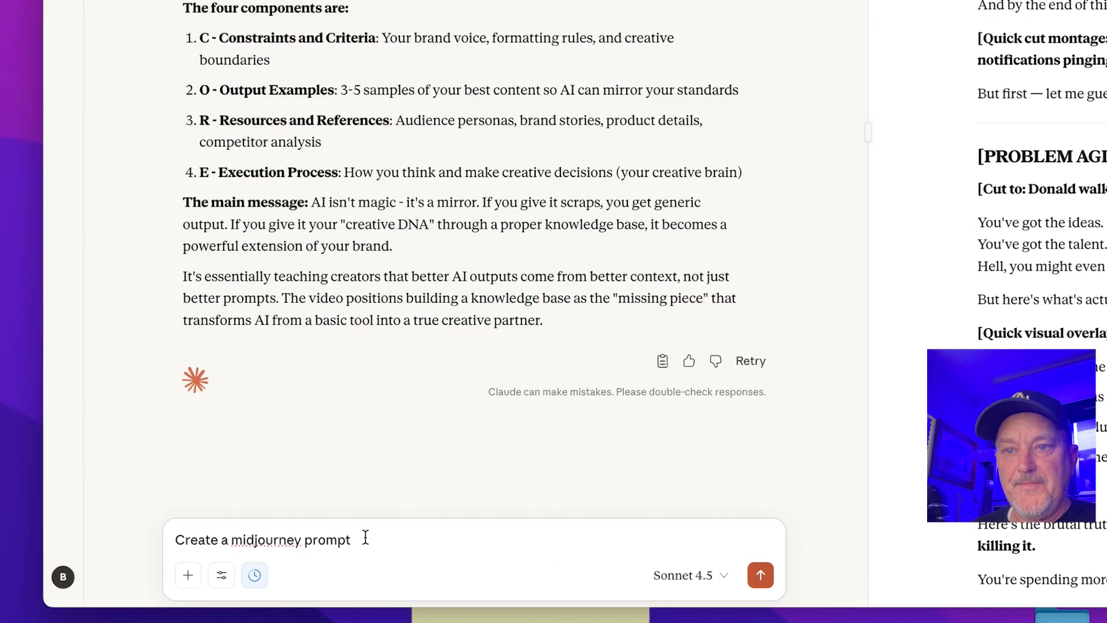
{"action": "type", "text": "for th"}
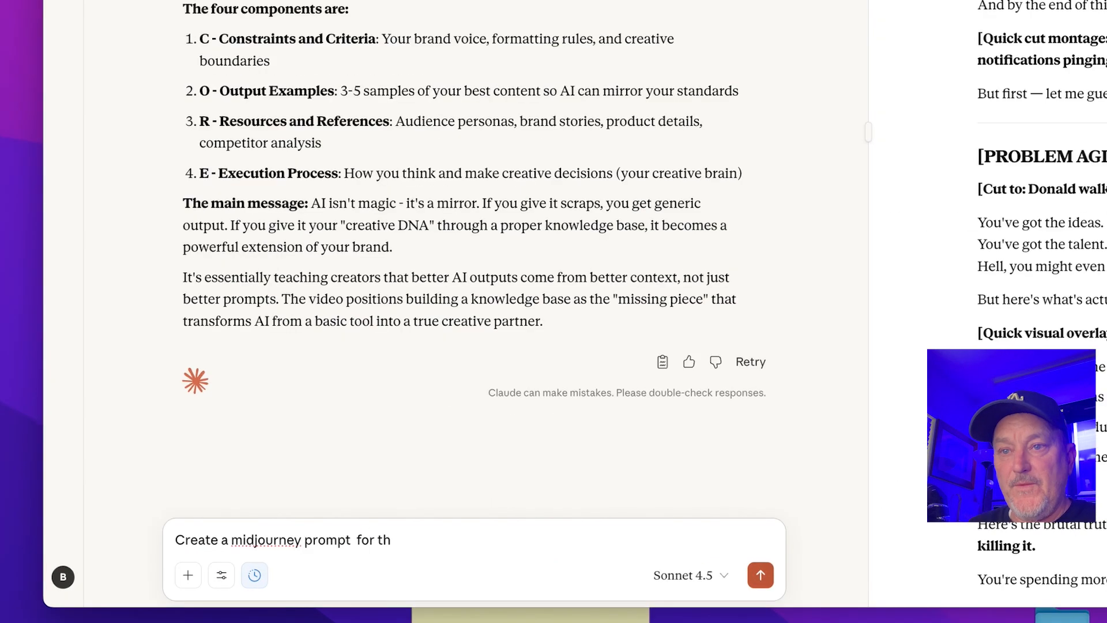
{"action": "type", "text": " image for thius"}
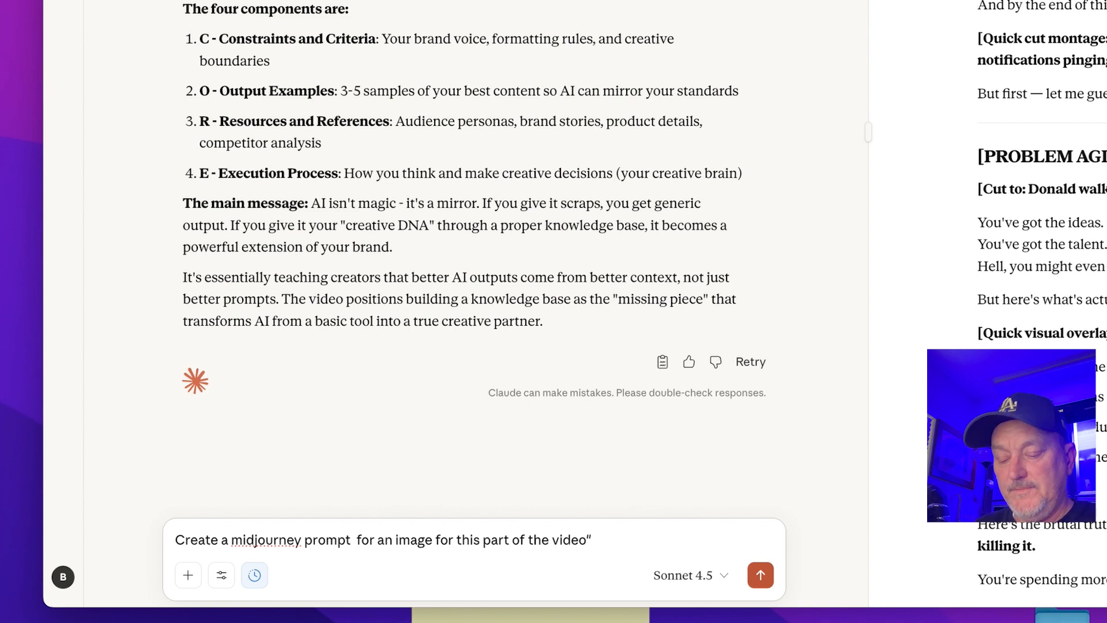
{"action": "type", "text": "I built a digital employee that works 24/7, never asks for a raise, and gets smarter every single day. And by the end of this video, you’ll know exactly how to build one too."}
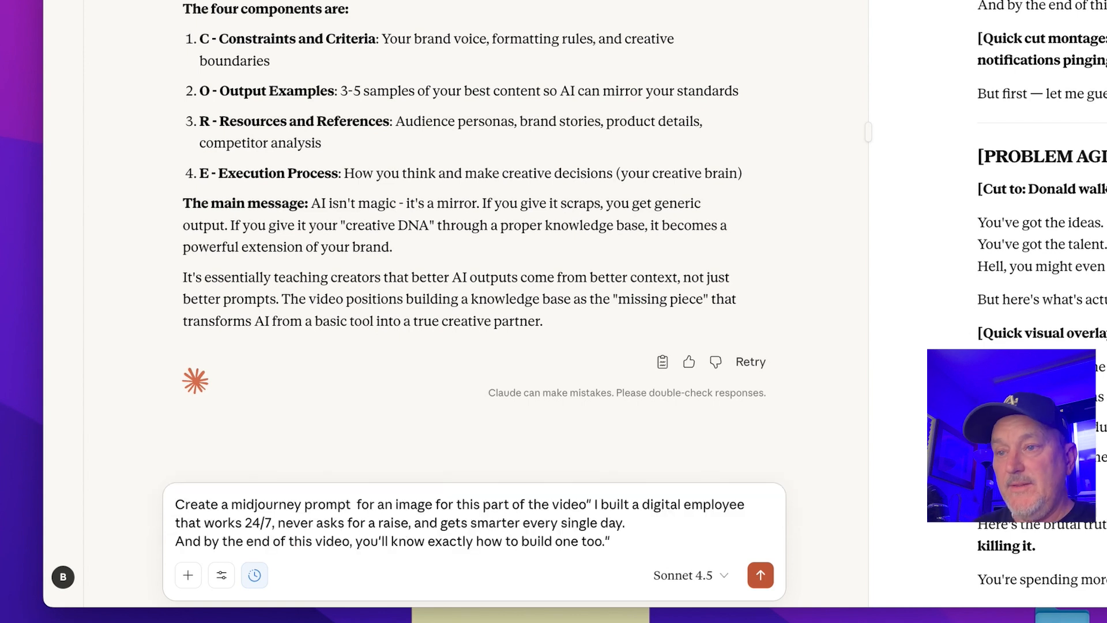
{"action": "key", "text": "Return"}
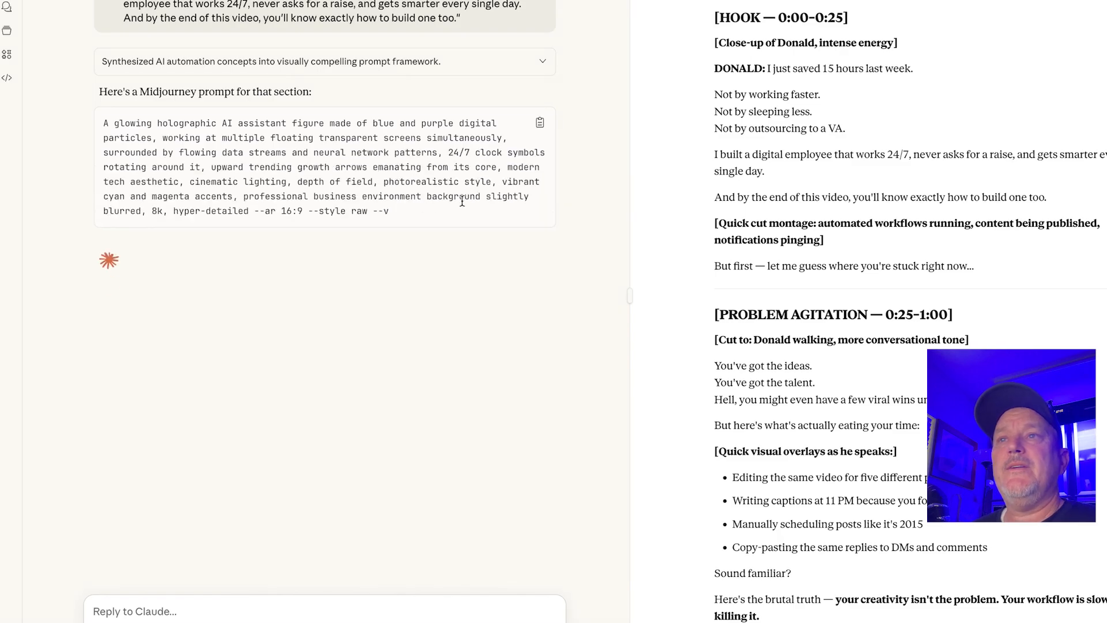
Copy Claude's glowing holographic AI assistant prompt into Midjourney's Create page and set the image size to 16:9 landscape.
{"action": "left_click_drag", "start_coordinate": [433, 212], "coordinate": [85, 128]}
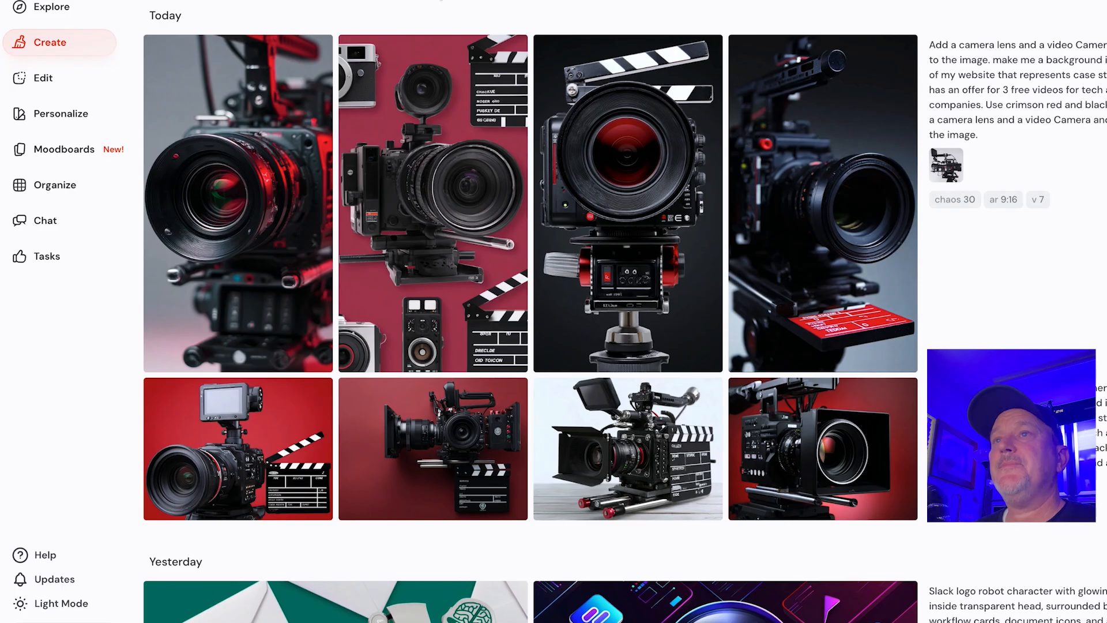
{"action": "type", "text": "A glowing holographic AI assistant figure made of blue and purple digital particles, working at multiple floating transparent screens simultaneously, surrounded by flowing data streams and neural network patterns, 24/7 clock symbols rotating around it, upward trending growth arrows emanating from its core, modern tech aesthetic, cinematic lighting, depth of field, photorealistic style, vibrant cyan and magenta accents, professional business environment background slightly blurred, 8k, hyper-detailed --ar 16:9 --style raw --v 6"}
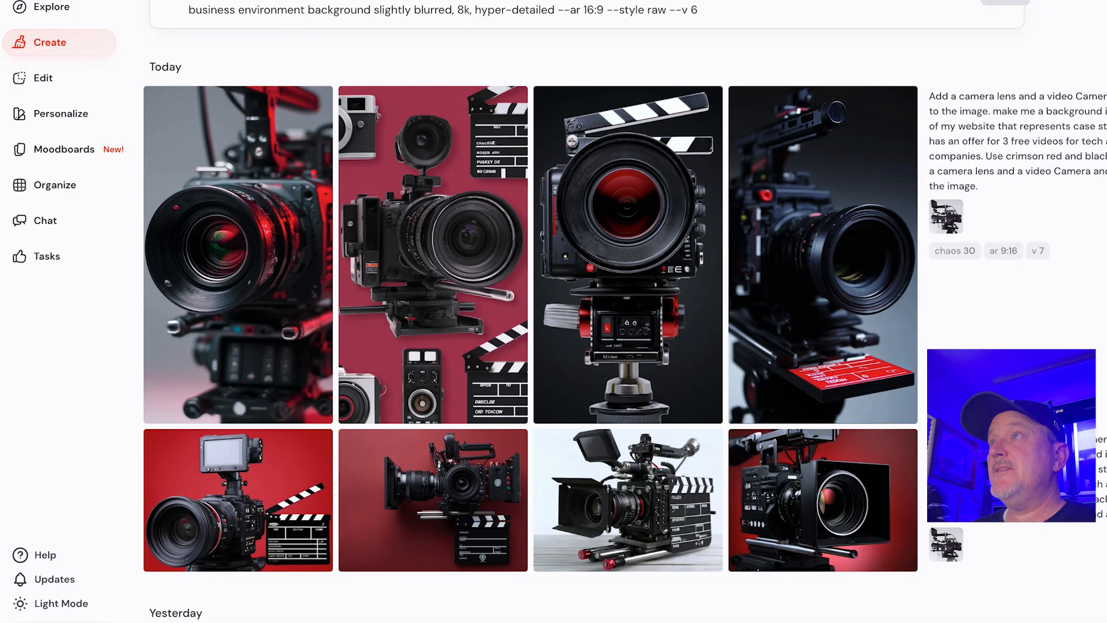
{"action": "left_click", "coordinate": [806, 66]}
{"action": "left_click_drag", "start_coordinate": [273, 230], "coordinate": [513, 233]}
Set Stylization to about mid-scale, Weirdness to a low level and Variety to 50, and submit the prompt for generation.
{"action": "left_click_drag", "start_coordinate": [691, 214], "coordinate": [800, 181]}
{"action": "left_click", "coordinate": [770, 214]}
{"action": "left_click_drag", "start_coordinate": [818, 214], "coordinate": [713, 213]}
{"action": "left_click_drag", "start_coordinate": [765, 246], "coordinate": [814, 245]}
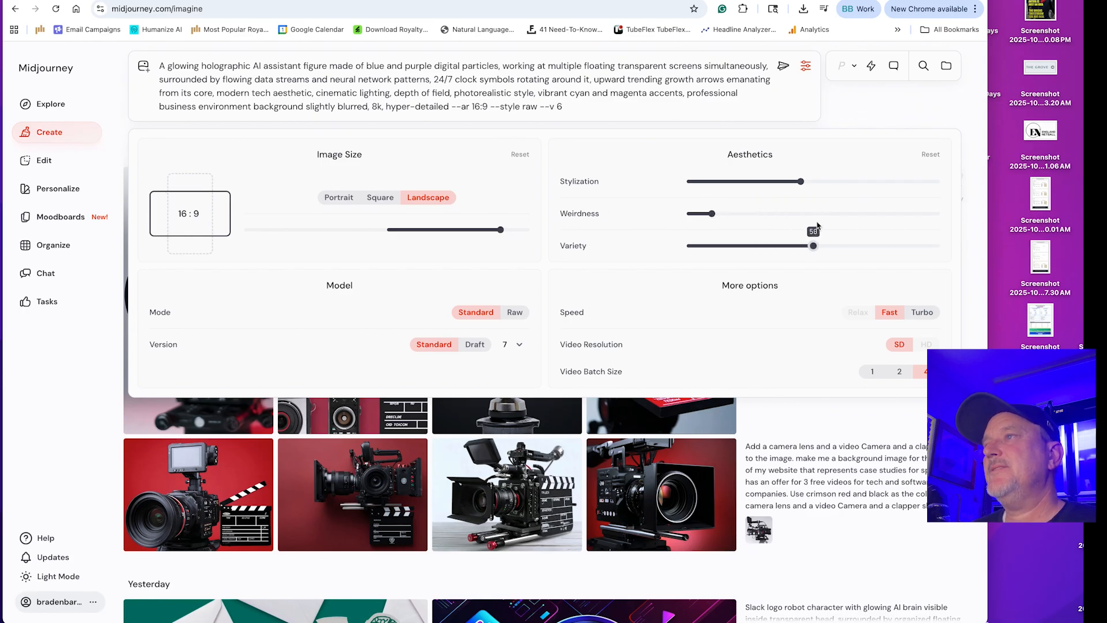
{"action": "left_click_drag", "start_coordinate": [800, 181], "coordinate": [813, 181]}
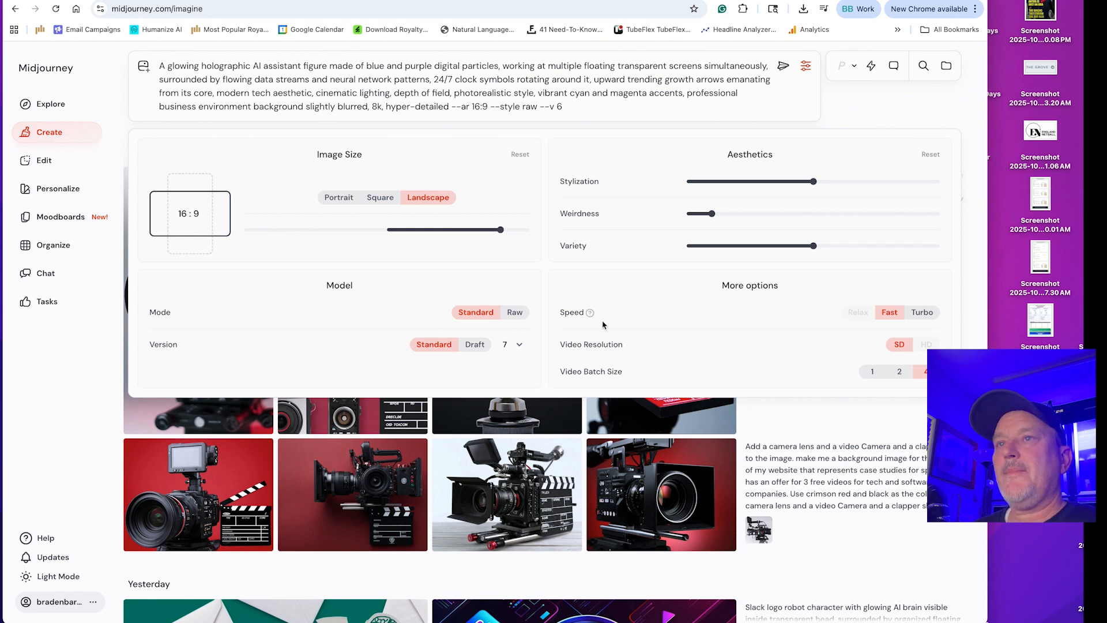
{"action": "left_click", "coordinate": [784, 67]}
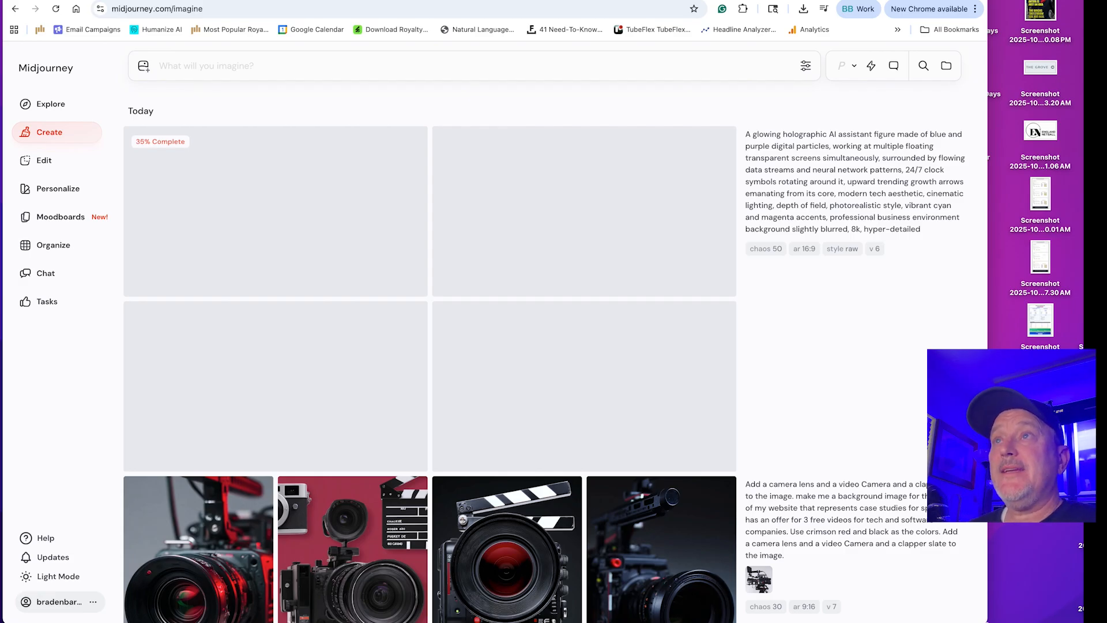
Go back to Artlist and open its AI Image & Video generator for a look at the text-to-image options.
{"action": "key", "text": "ctrl+Tab"}
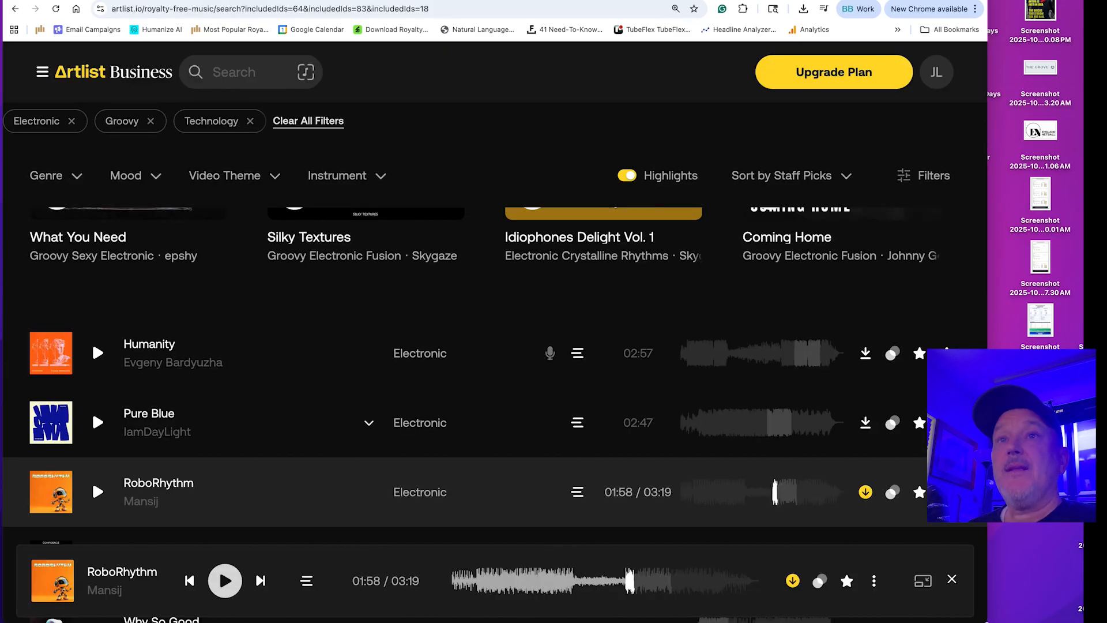
{"action": "left_click", "coordinate": [45, 72]}
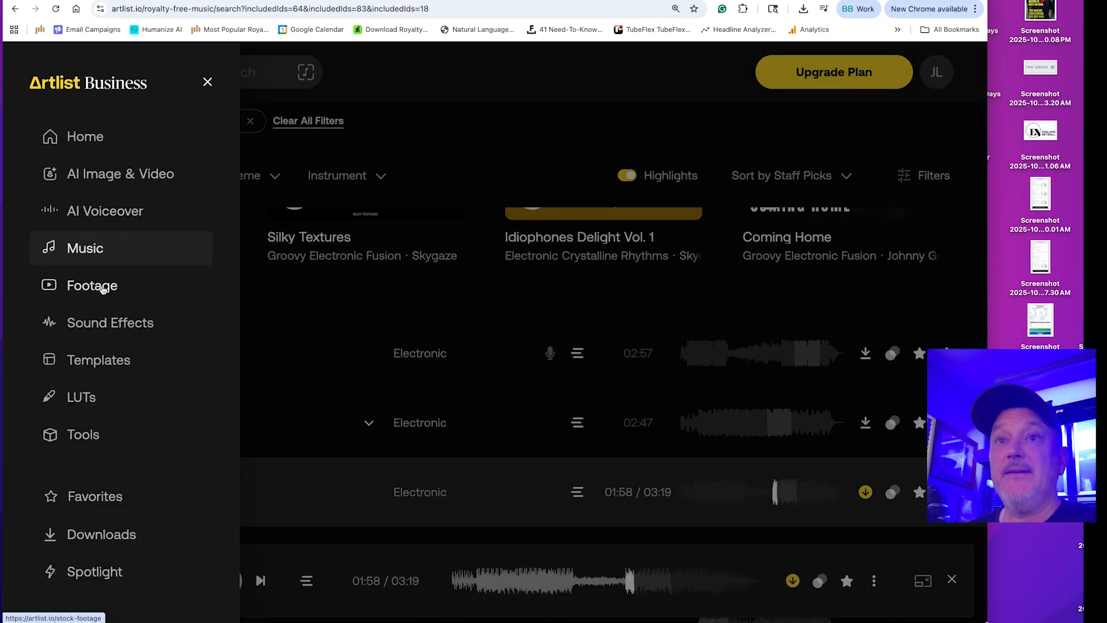
{"action": "left_click", "coordinate": [106, 181]}
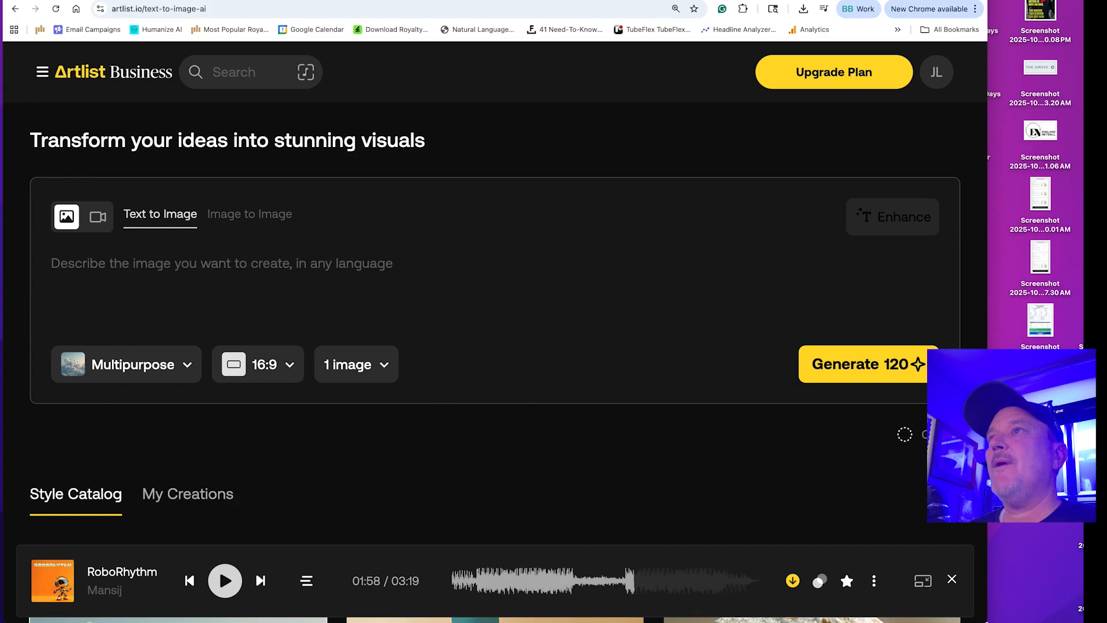
Copy the script lines from "You've got the ideas." through "a few viral wins under your belt." in the Claude document's Problem Agitation section.
{"action": "left_click", "coordinate": [664, 0]}
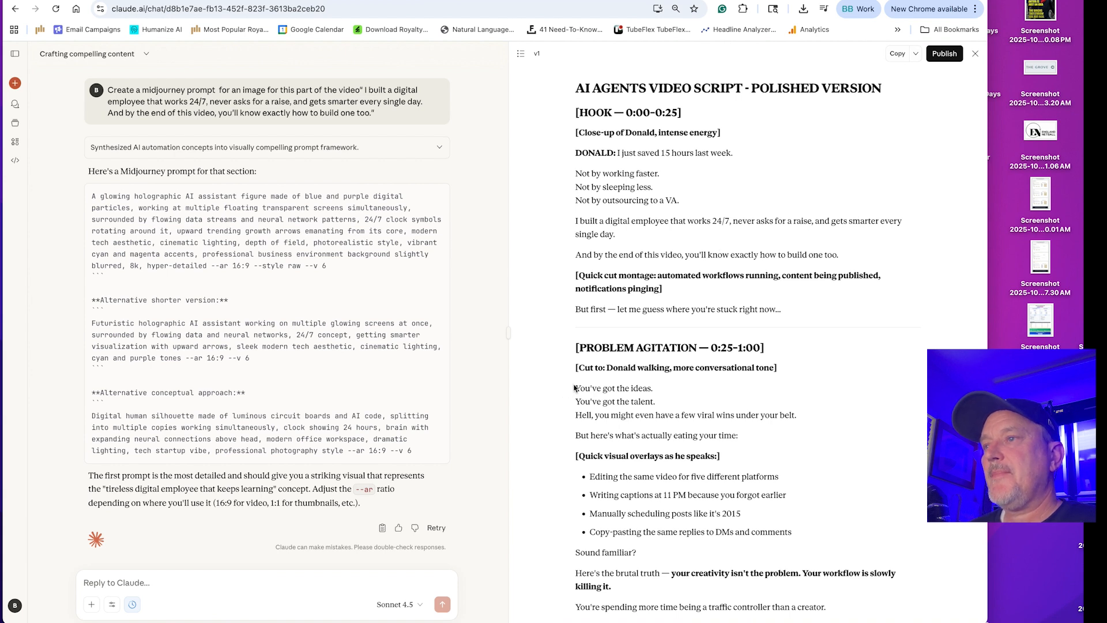
{"action": "left_click_drag", "start_coordinate": [579, 385], "coordinate": [805, 417]}
{"action": "key", "text": "ctrl+c"}
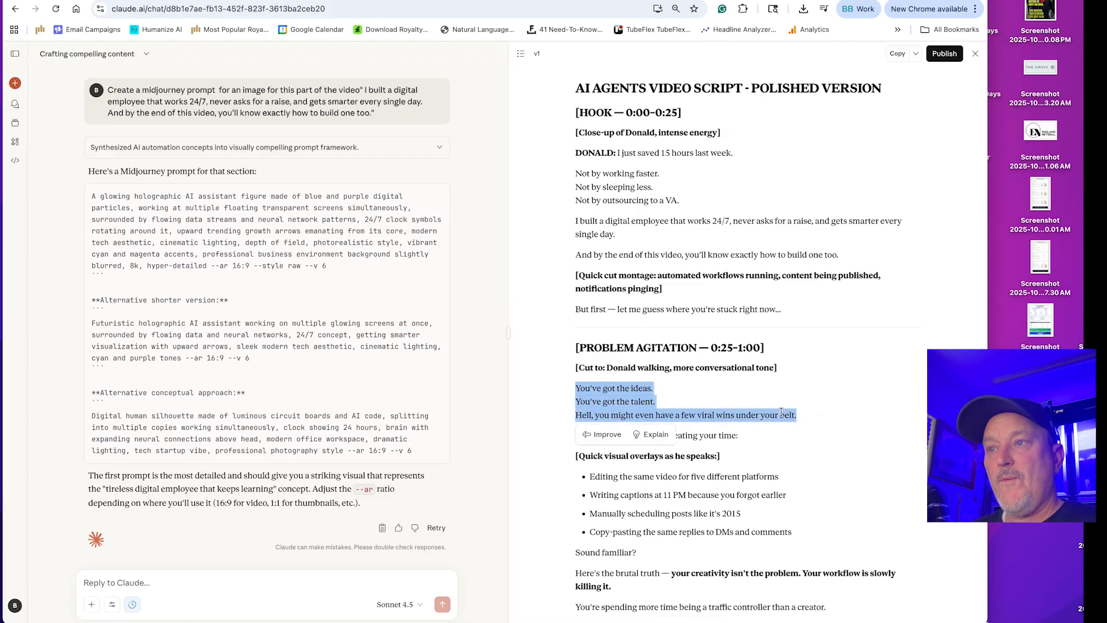
Ask Claude to create a Sora 2 prompt based on the copied script lines from "You've got the ideas." through "under your belt.".
{"action": "left_click", "coordinate": [236, 581]}
{"action": "type", "text": "cv"}
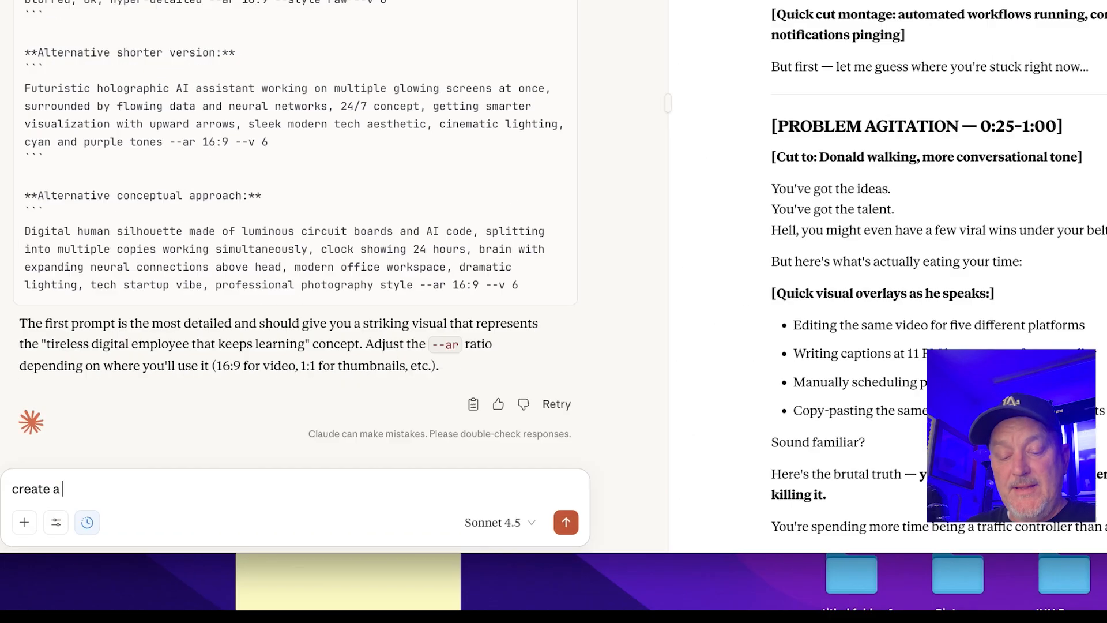
{"action": "type", "text": "eate a"}
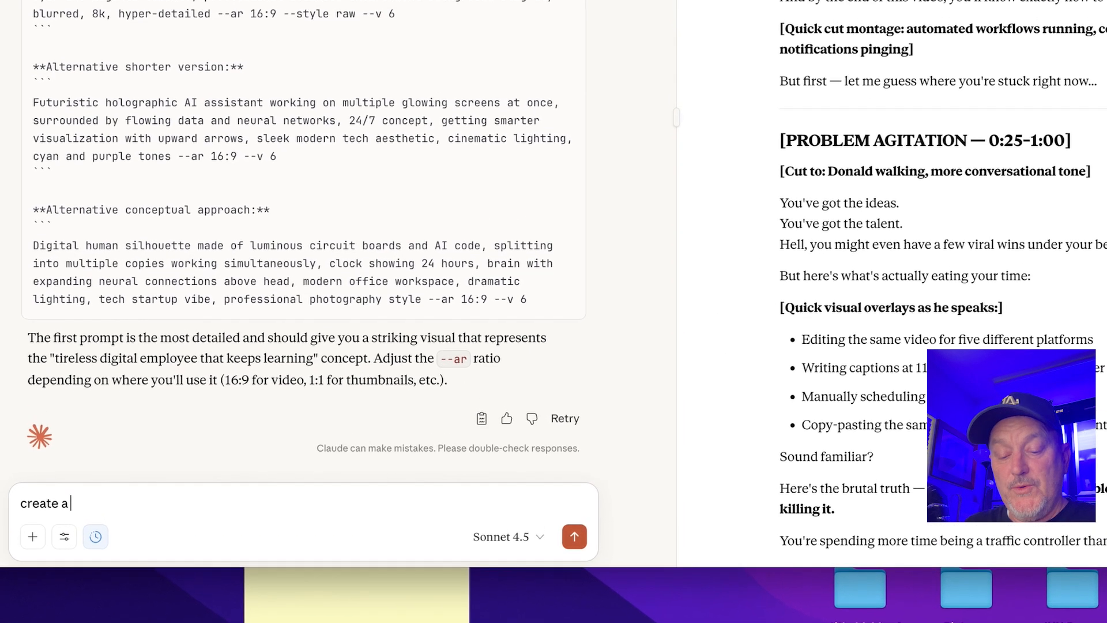
{"action": "type", "text": " sora 2"}
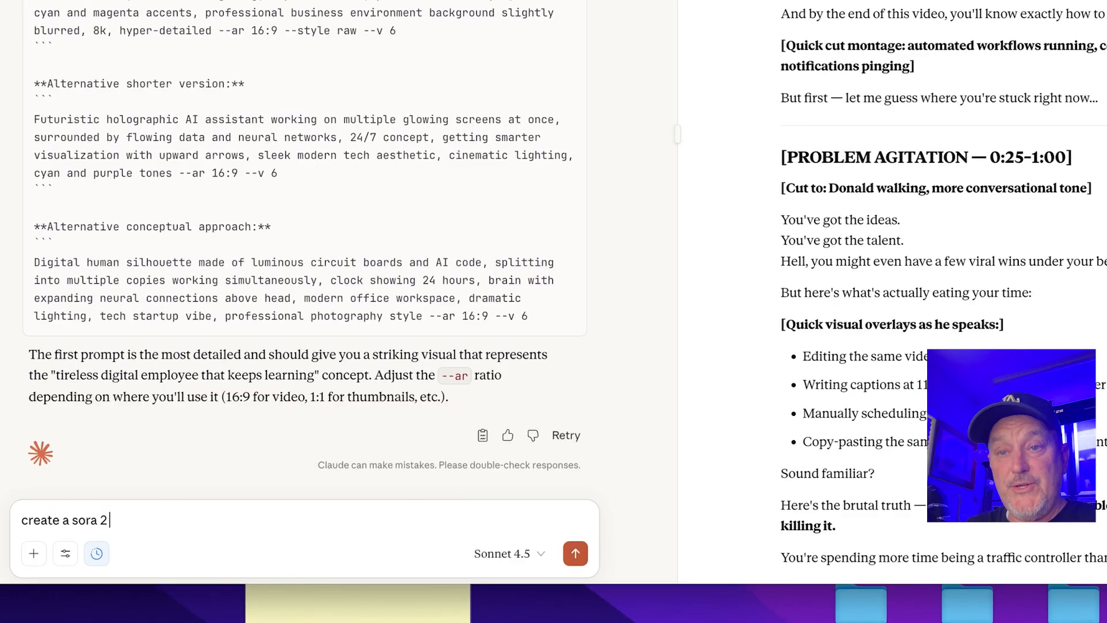
{"action": "type", "text": " prompt based on this"}
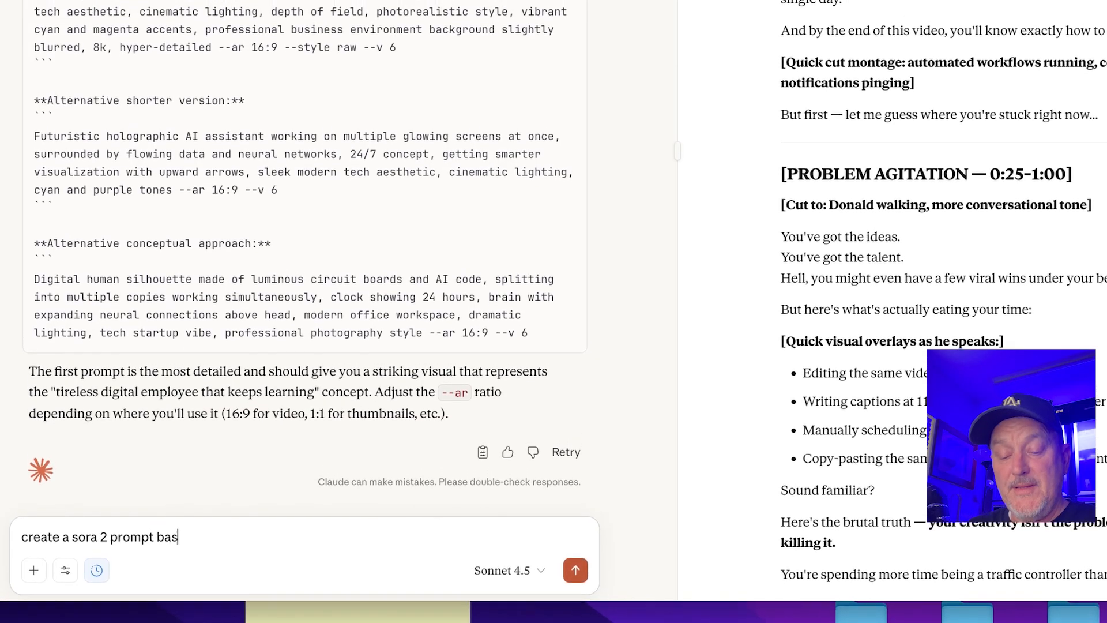
{"action": "type", "text": " part of the "}
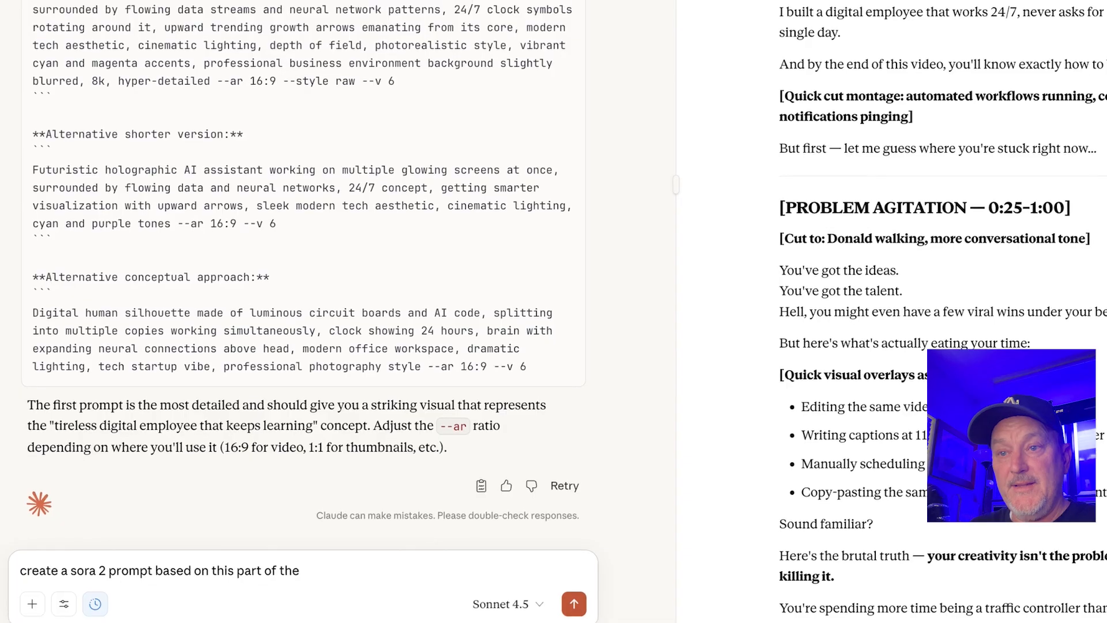
{"action": "type", "text": "script \""}
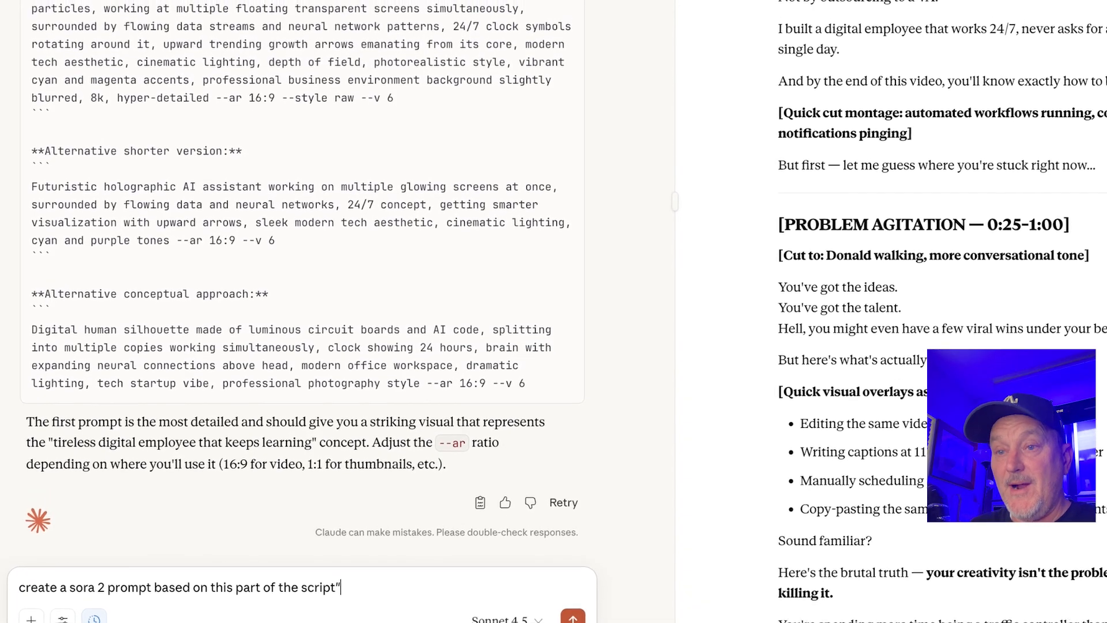
{"action": "key", "text": "ctrl+v"}
{"action": "type", "text": "\""}
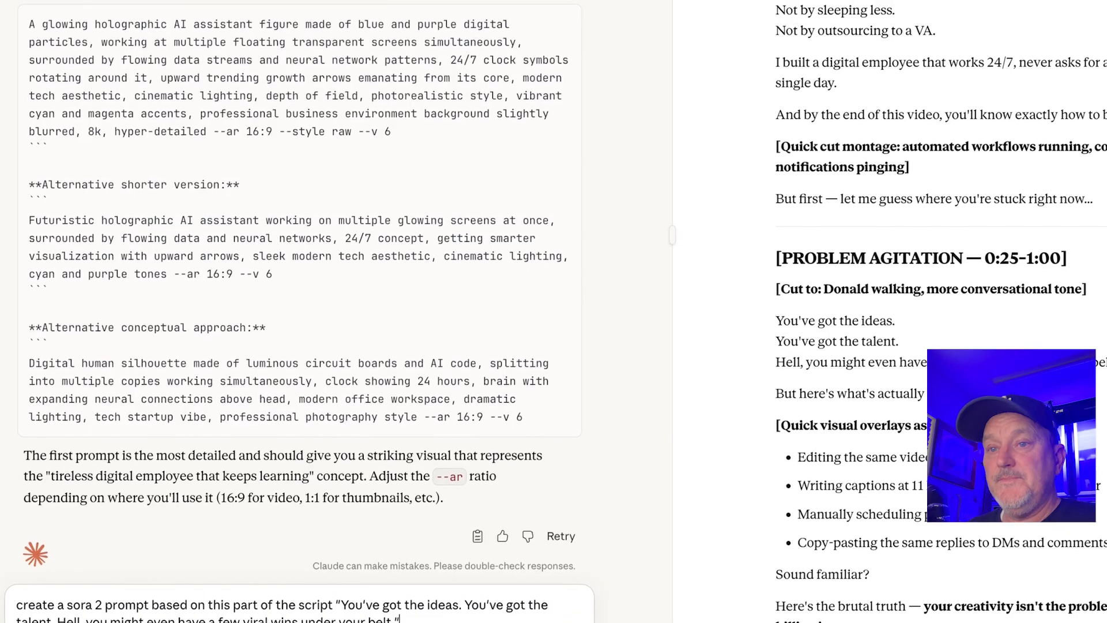
{"action": "key", "text": "Return"}
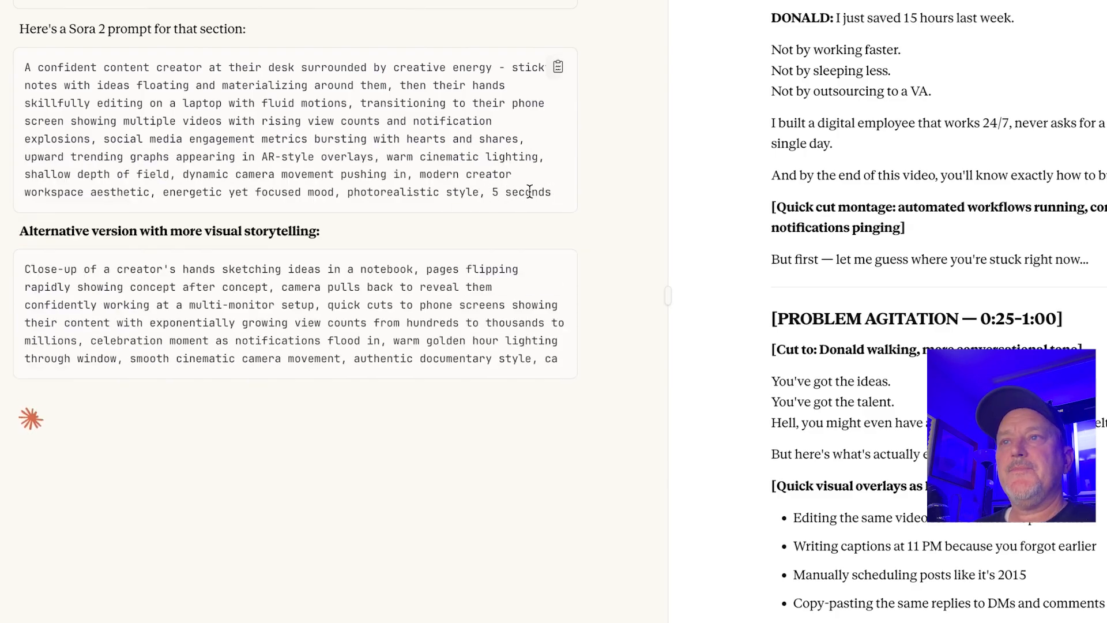
Copy Claude's first Sora 2 prompt, leaving out the 5 seconds ending, into Artlist's Text to Video generator and review it.
{"action": "left_click_drag", "start_coordinate": [489, 193], "coordinate": [25, 67]}
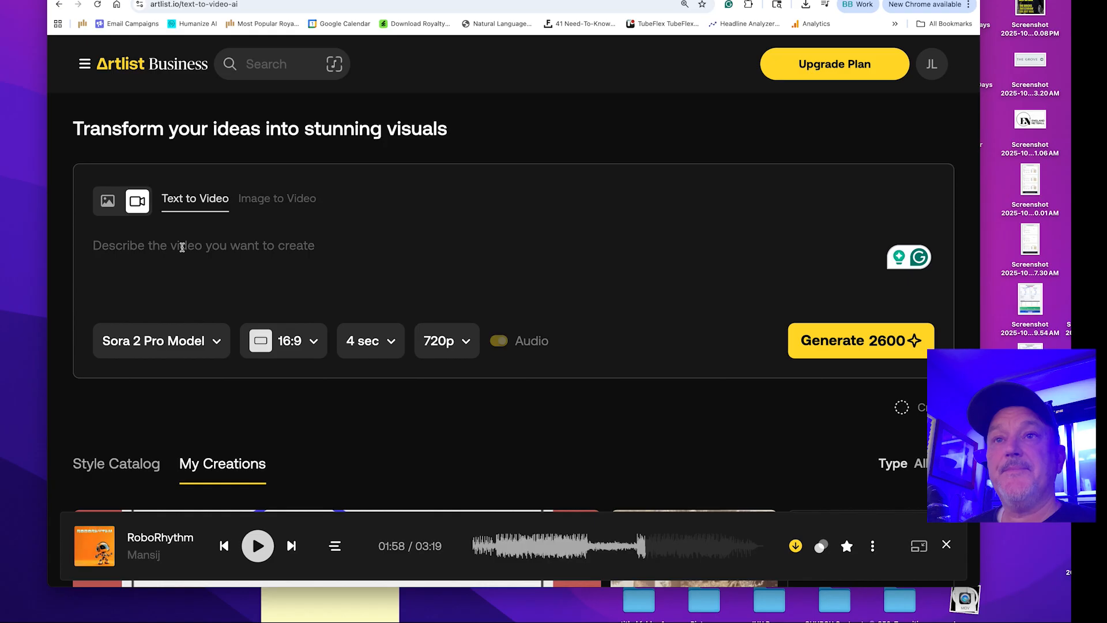
{"action": "key", "text": "super+v"}
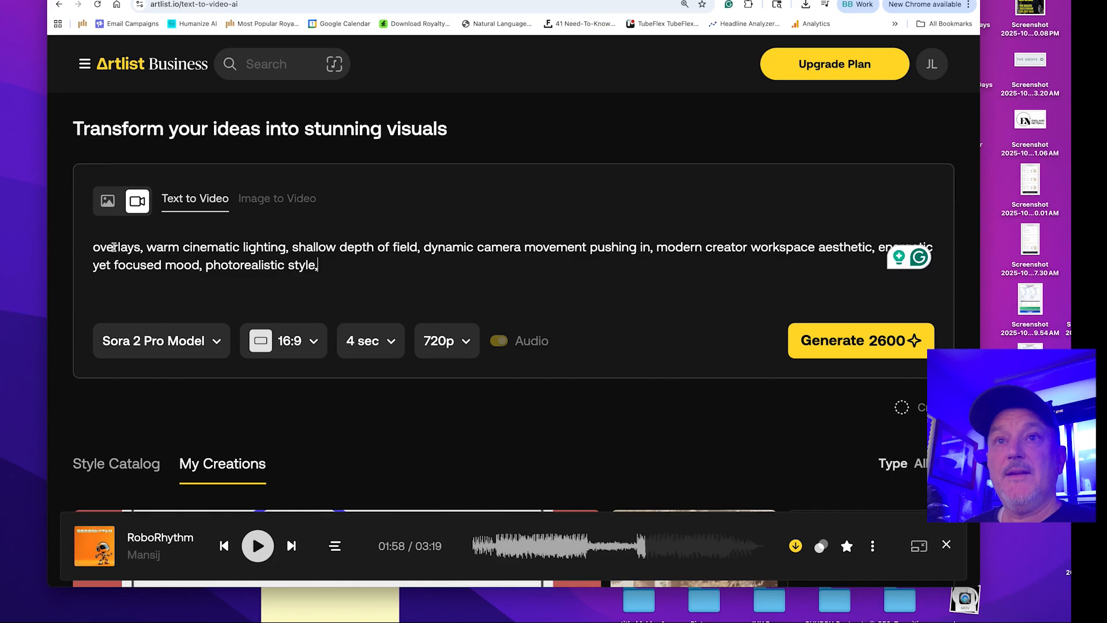
{"action": "scroll", "coordinate": [114, 247], "scroll_direction": "up", "scroll_amount": 5}
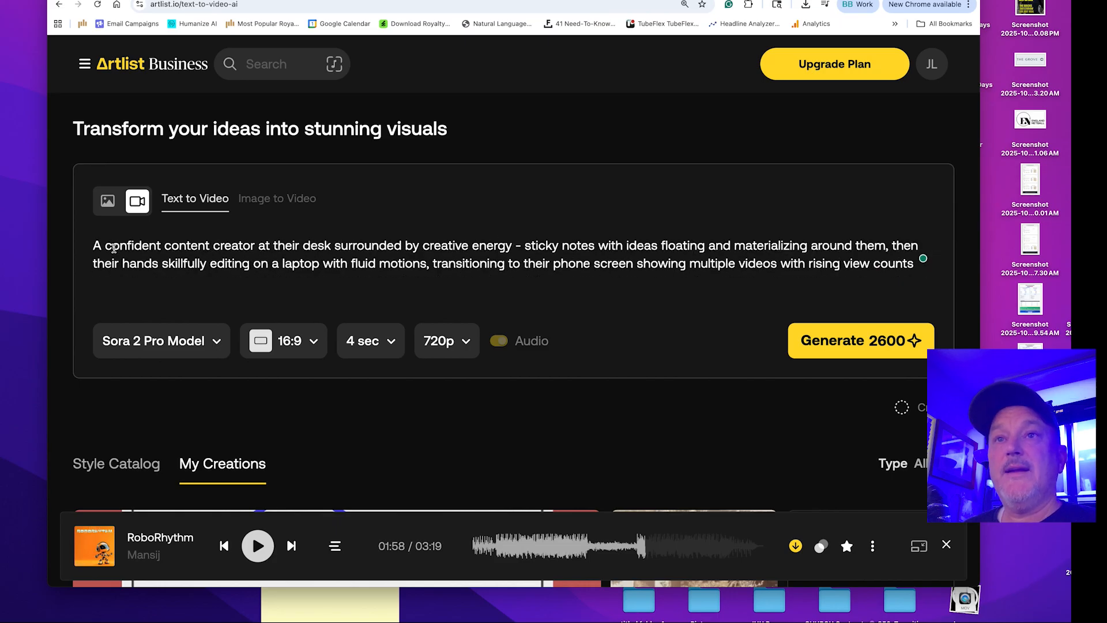
{"action": "scroll", "coordinate": [114, 248], "scroll_direction": "down", "scroll_amount": 1}
{"action": "scroll", "coordinate": [114, 248], "scroll_direction": "up", "scroll_amount": 1}
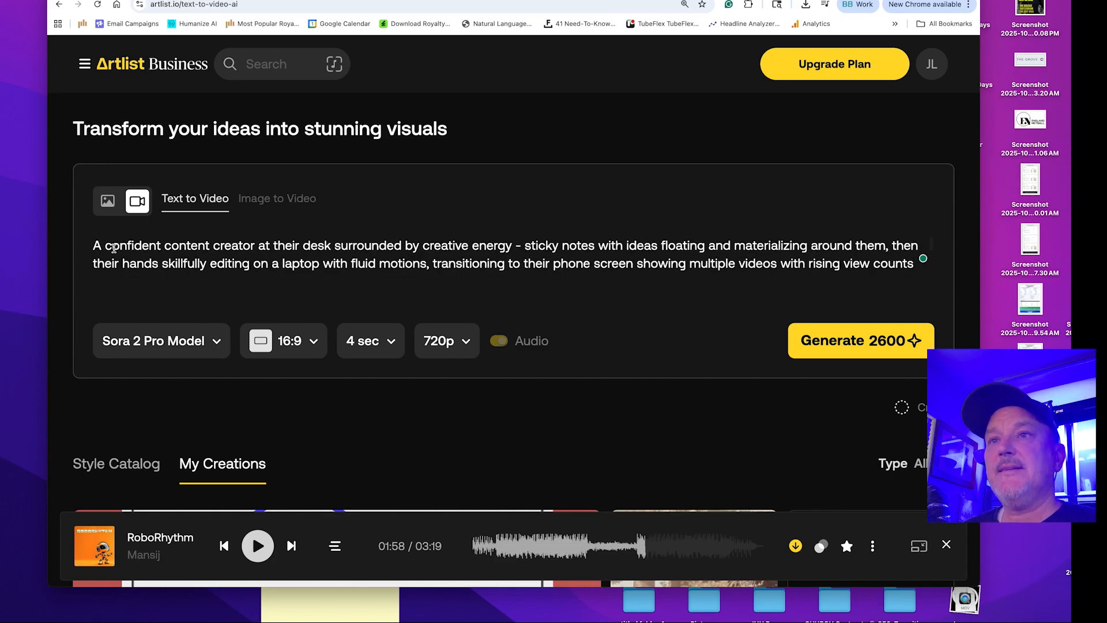
{"action": "scroll", "coordinate": [113, 248], "scroll_direction": "down", "scroll_amount": 1}
{"action": "scroll", "coordinate": [114, 248], "scroll_direction": "up", "scroll_amount": 1}
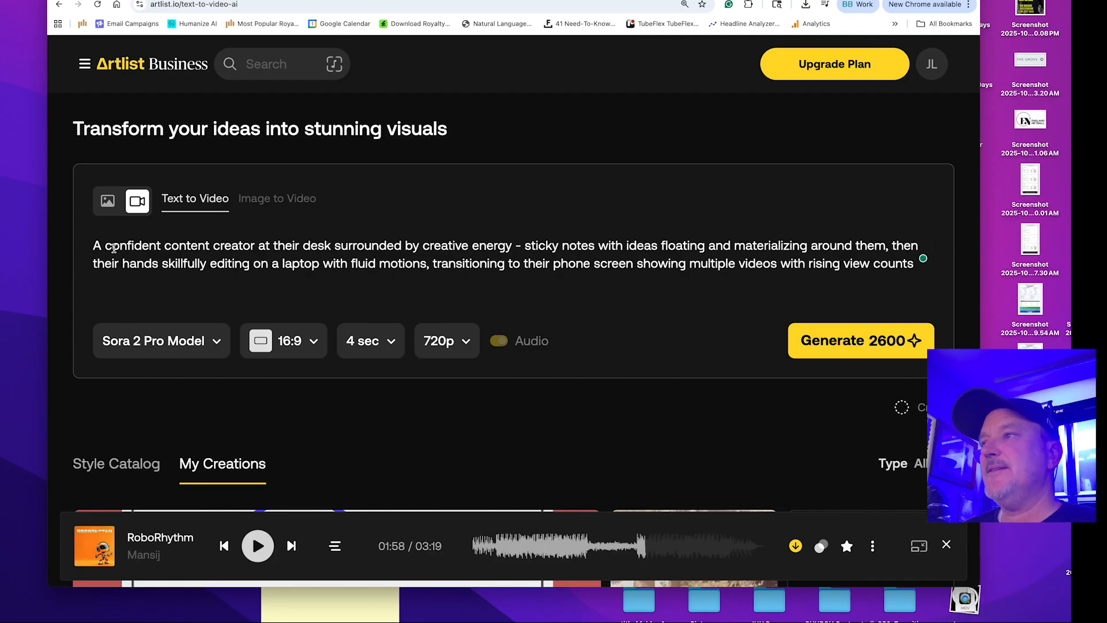
{"action": "scroll", "coordinate": [113, 248], "scroll_direction": "down", "scroll_amount": 5}
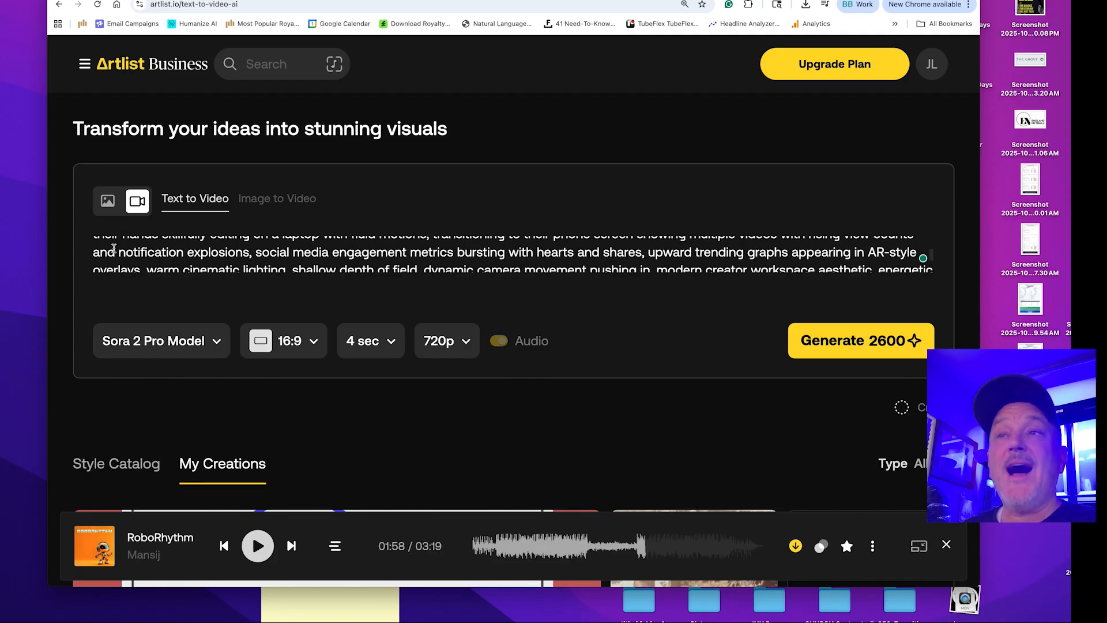
Keep the duration at 4 seconds and the resolution at 720p, generate the Sora 2 Pro video and check its progress.
{"action": "left_click", "coordinate": [389, 343]}
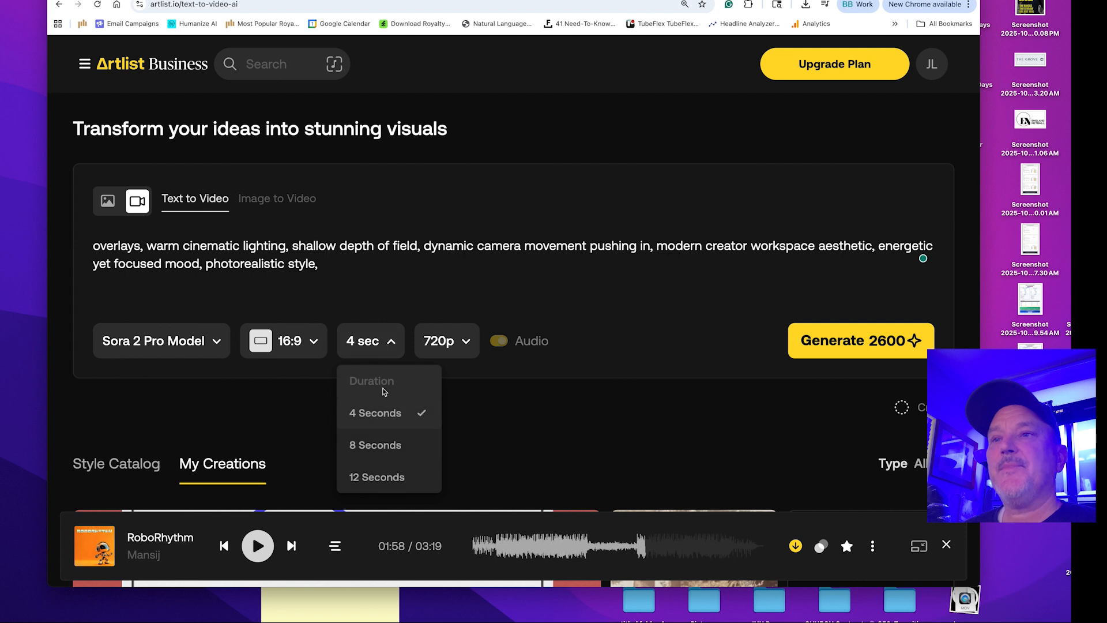
{"action": "left_click", "coordinate": [386, 414]}
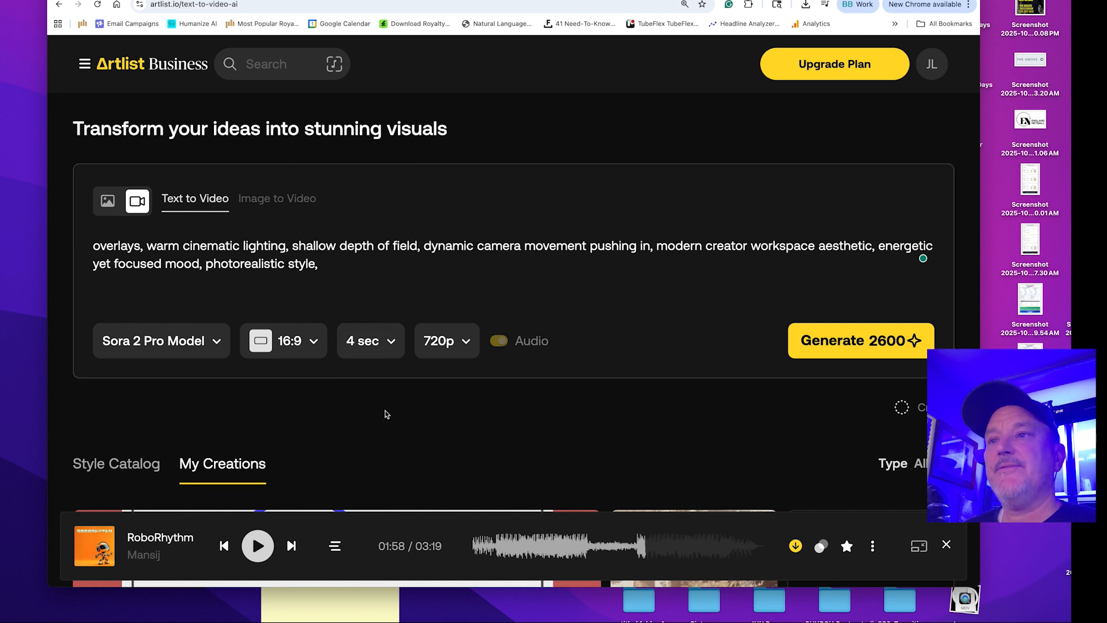
{"action": "left_click", "coordinate": [468, 343]}
{"action": "left_click", "coordinate": [505, 312]}
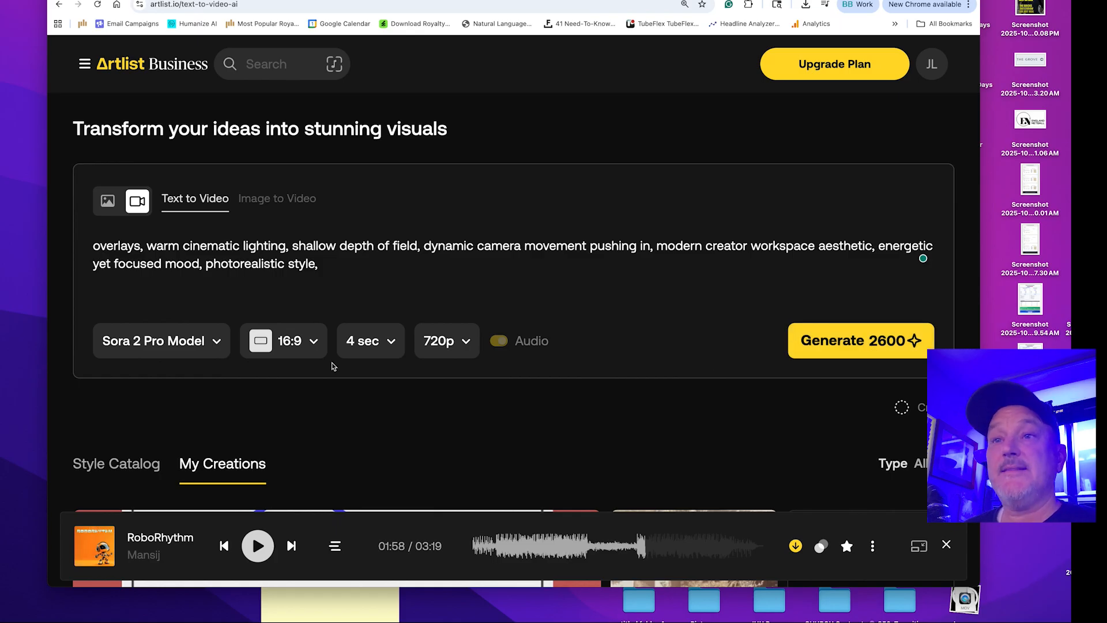
{"action": "left_click", "coordinate": [846, 344]}
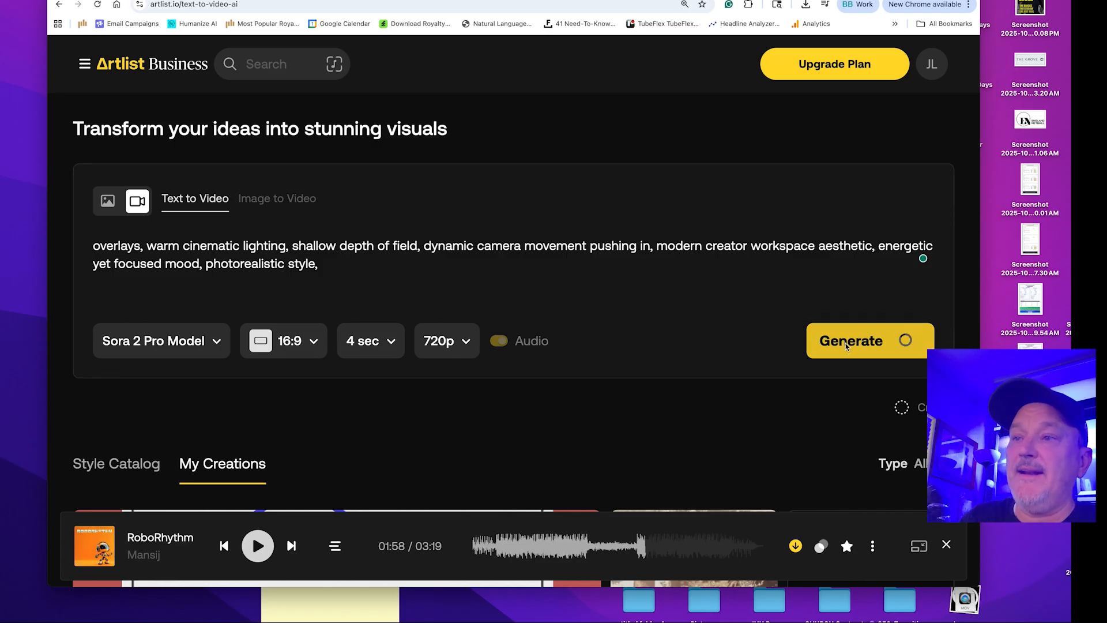
{"action": "scroll", "coordinate": [676, 351], "scroll_direction": "down", "scroll_amount": 3}
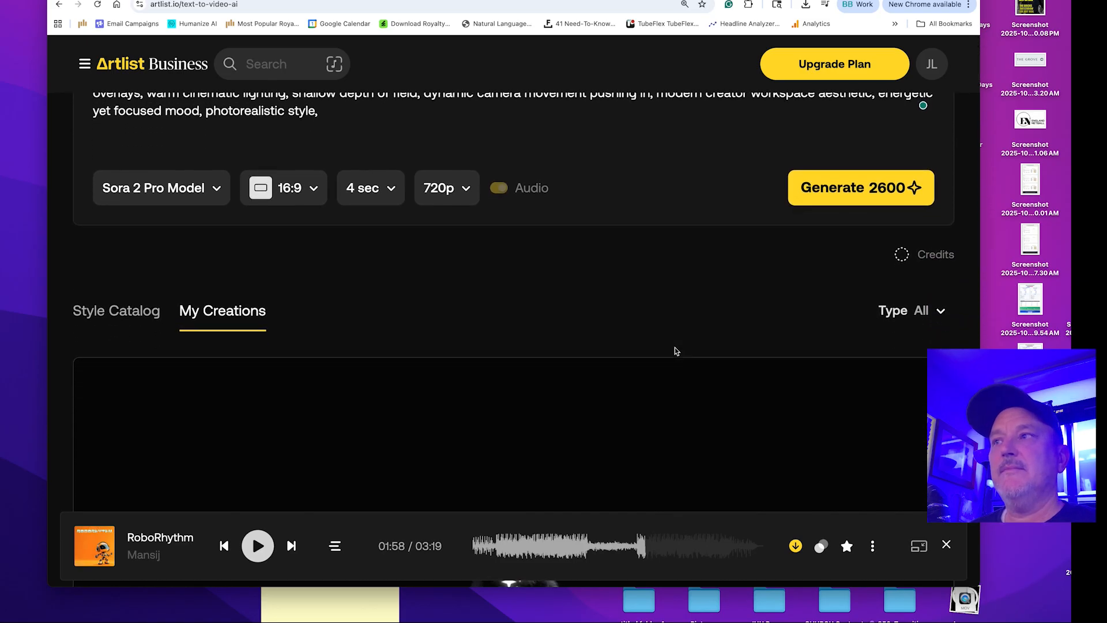
{"action": "scroll", "coordinate": [677, 351], "scroll_direction": "down", "scroll_amount": 5}
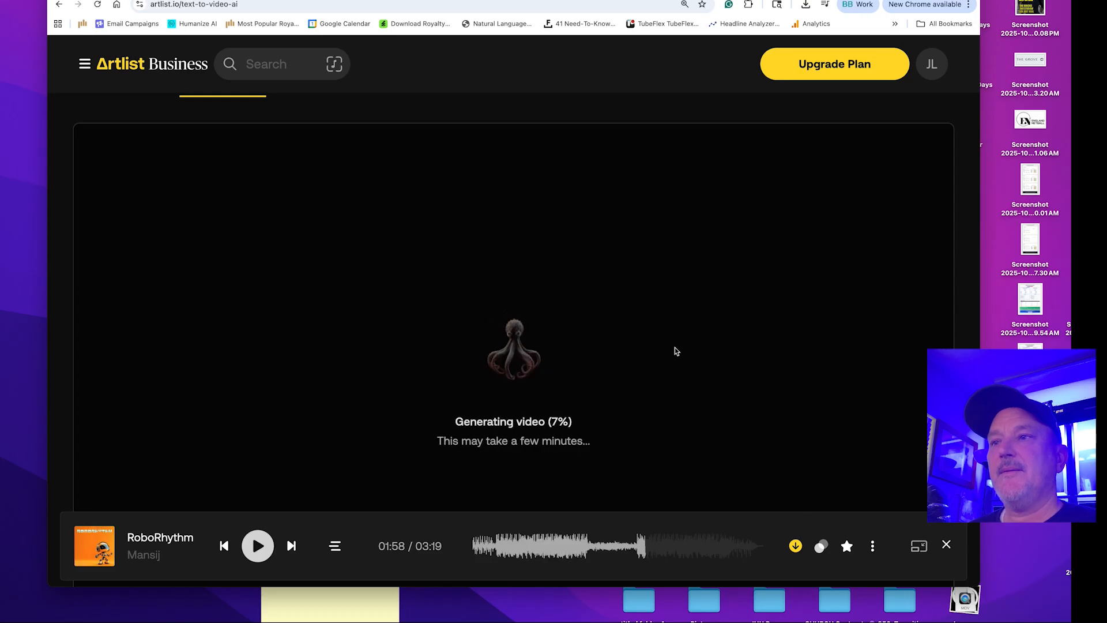
{"action": "scroll", "coordinate": [677, 350], "scroll_direction": "down", "scroll_amount": 1}
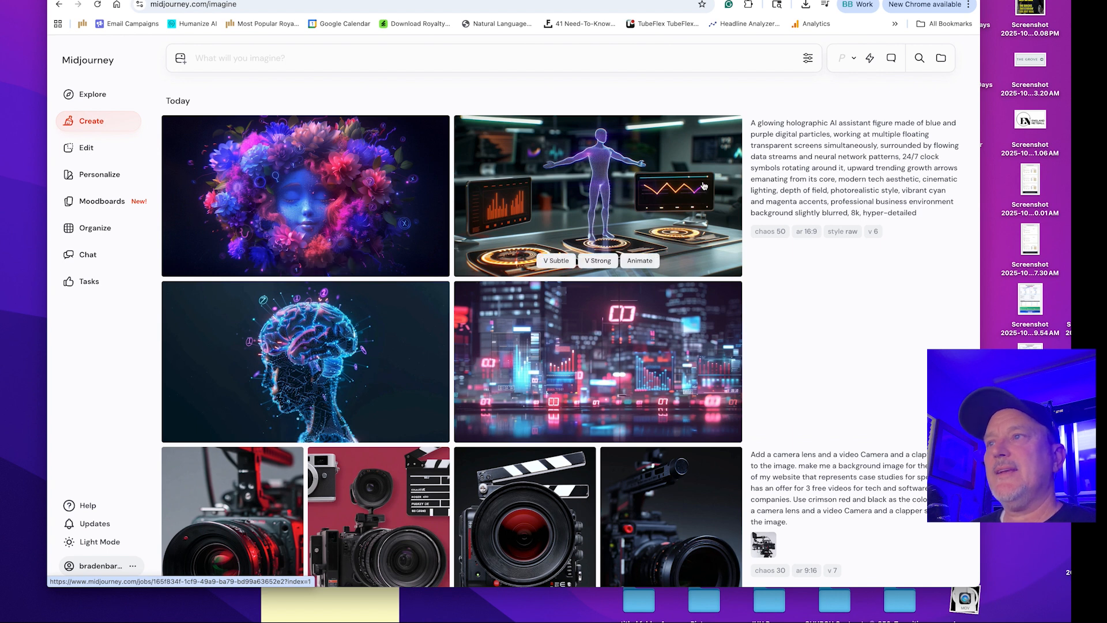
Open Midjourney's image of the holographic figure standing between two chart screens and download it.
{"action": "left_click", "coordinate": [700, 155]}
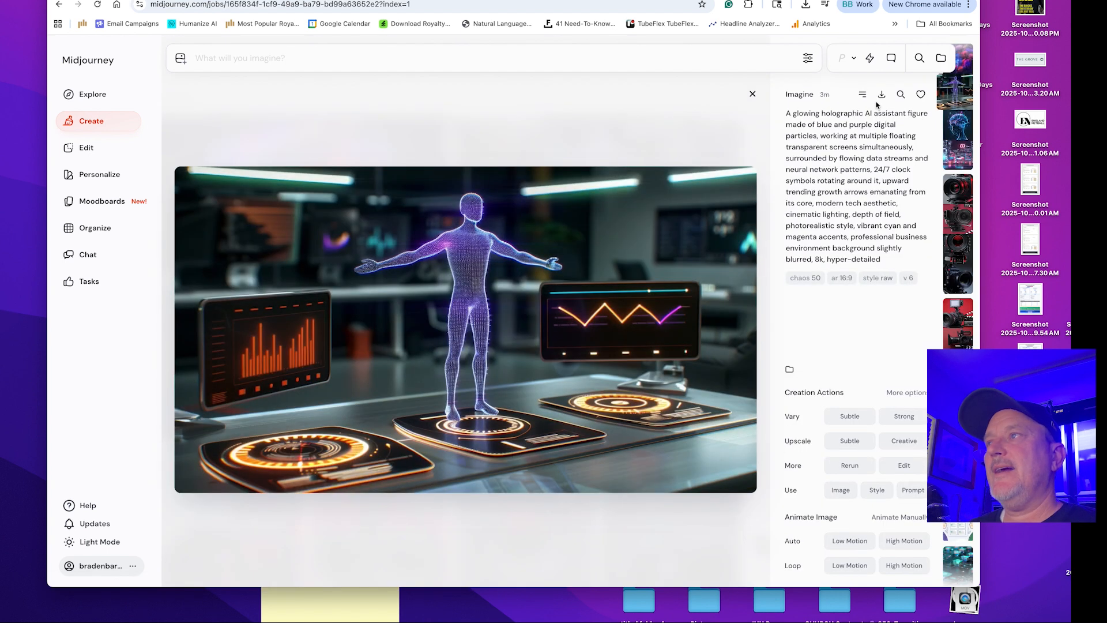
{"action": "left_click", "coordinate": [887, 99]}
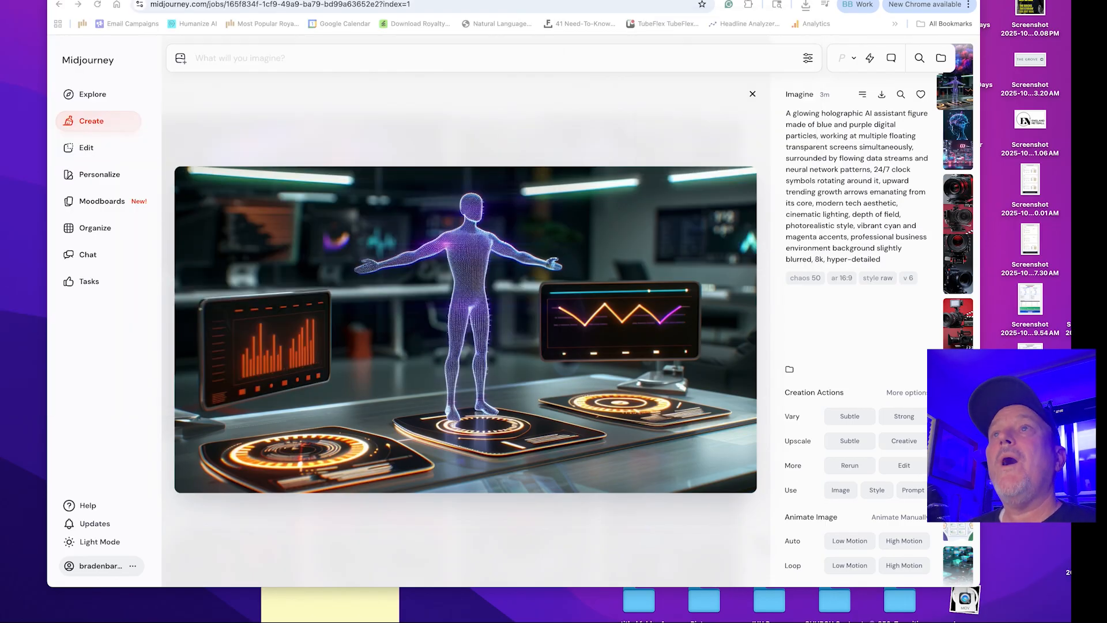
Open the "Build Your 24/7 AI Team" video overview in NotebookLM, preview its opening and download the video.
{"action": "left_click", "coordinate": [361, 0]}
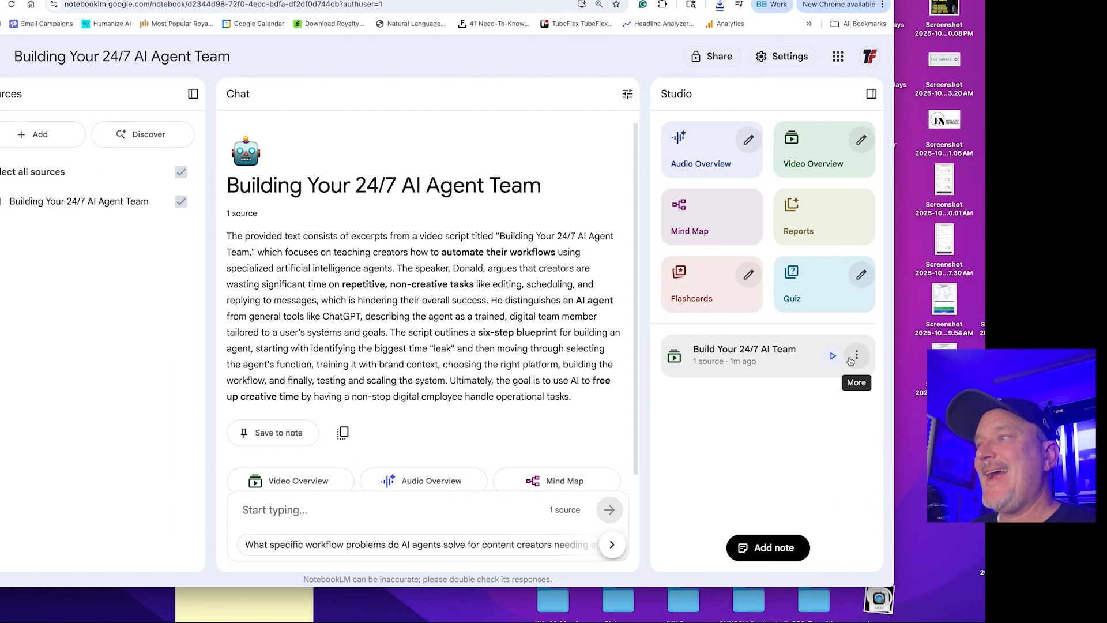
{"action": "left_click", "coordinate": [834, 358]}
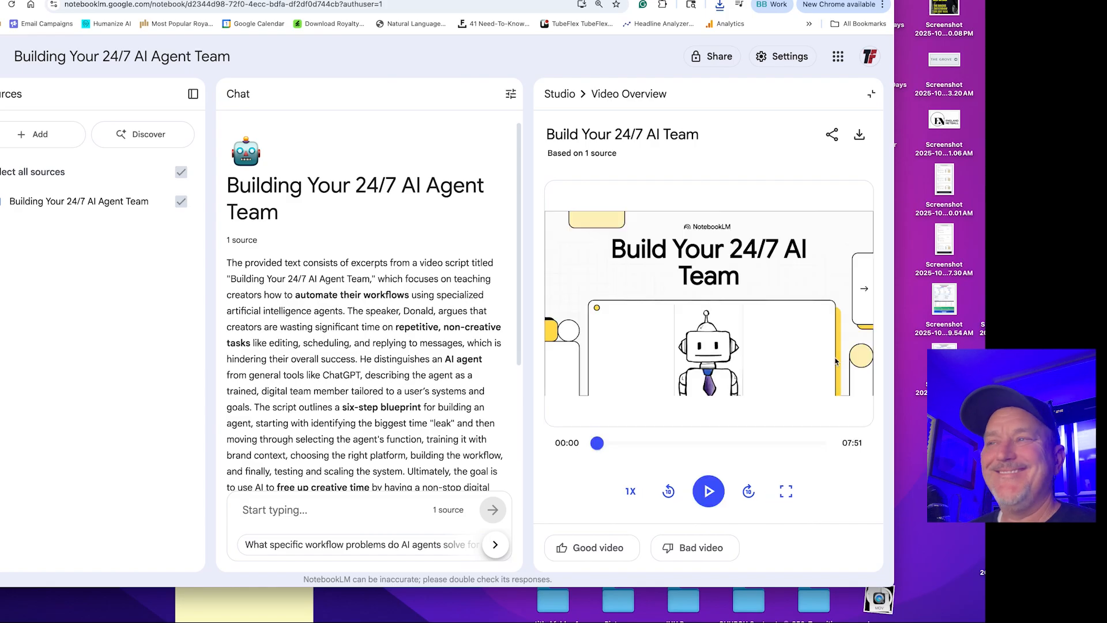
{"action": "left_click", "coordinate": [709, 492]}
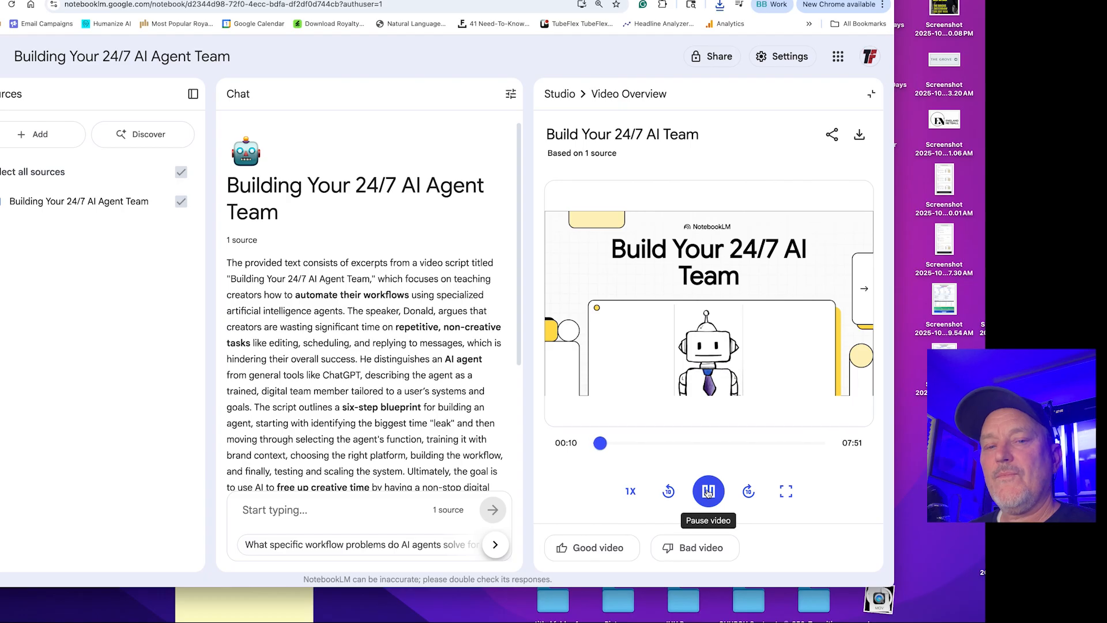
{"action": "left_click", "coordinate": [859, 135]}
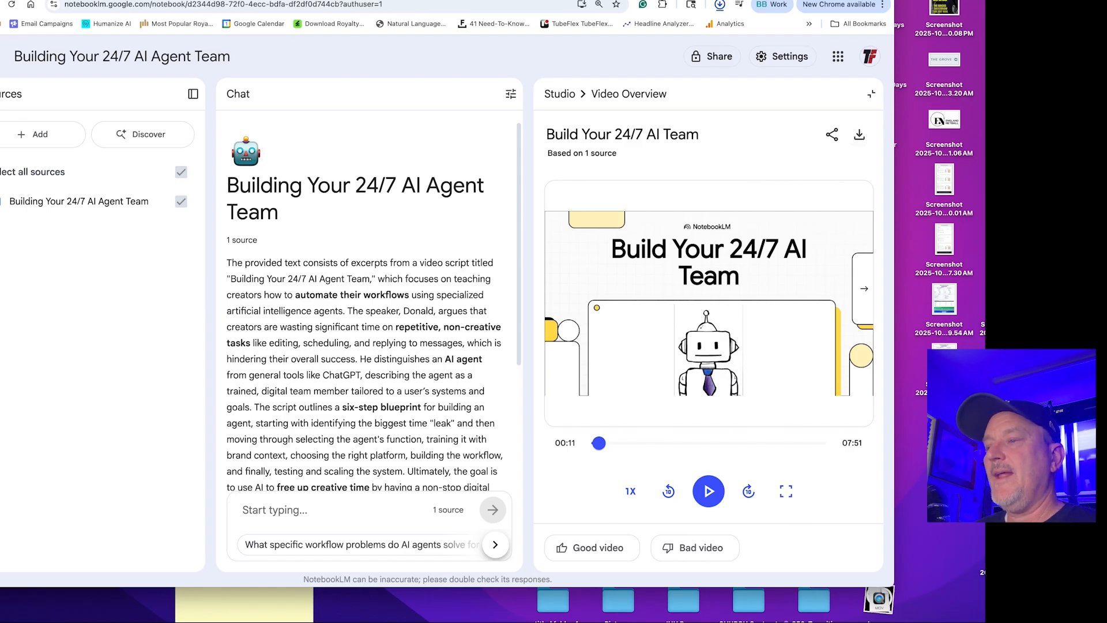
Switch to Premiere Pro, import Build_Your_24_7_AI_Team.mp4 into the HEY GEN bin and place it directly after the intro clip in the AI Agent sequence.
{"action": "left_click", "coordinate": [484, 621]}
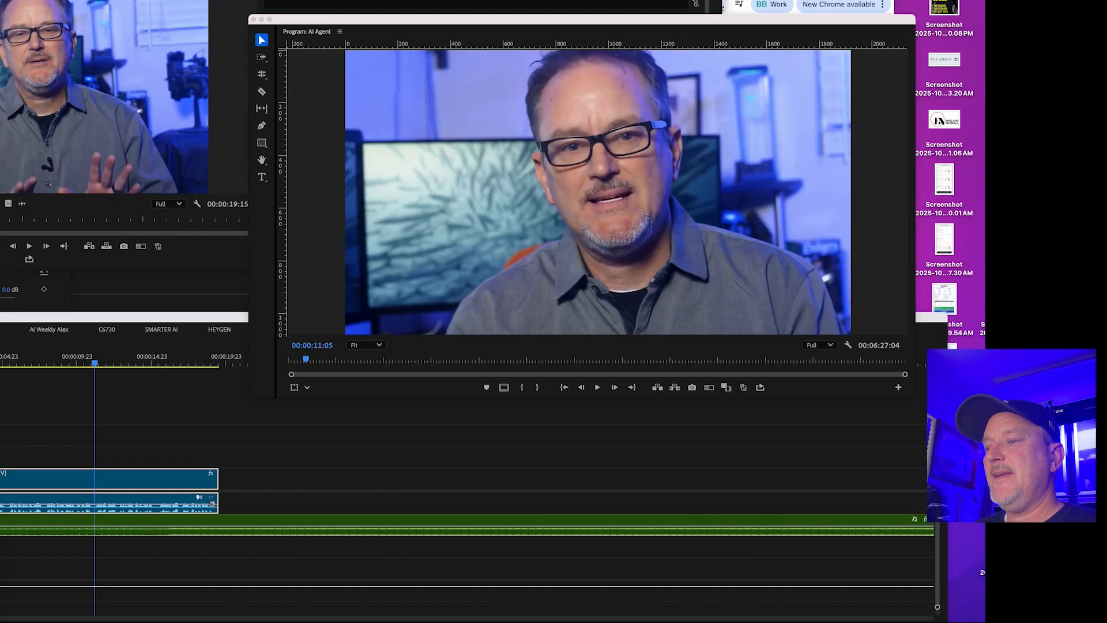
{"action": "left_click", "coordinate": [90, 358]}
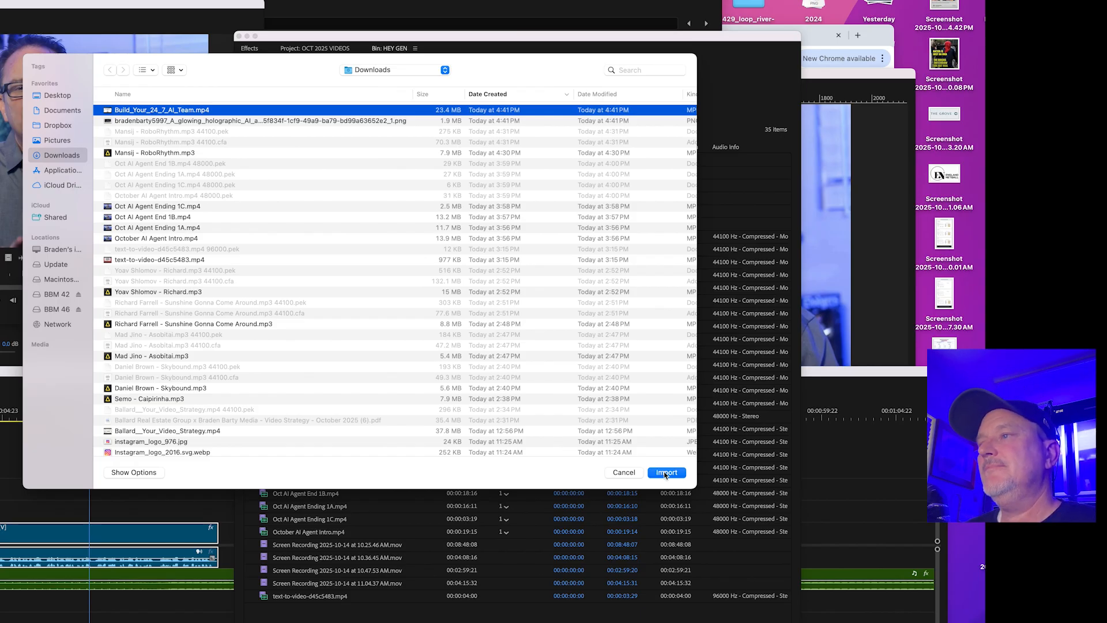
{"action": "left_click", "coordinate": [666, 473]}
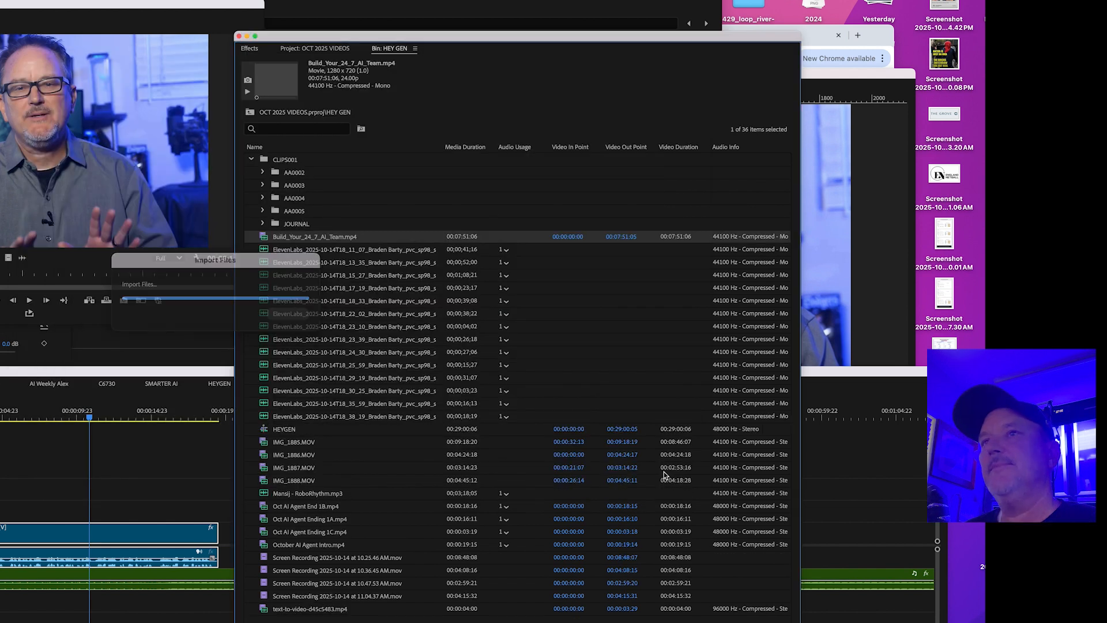
{"action": "left_click_drag", "start_coordinate": [312, 36], "coordinate": [984, 37]}
{"action": "left_click_drag", "start_coordinate": [962, 335], "coordinate": [225, 534]}
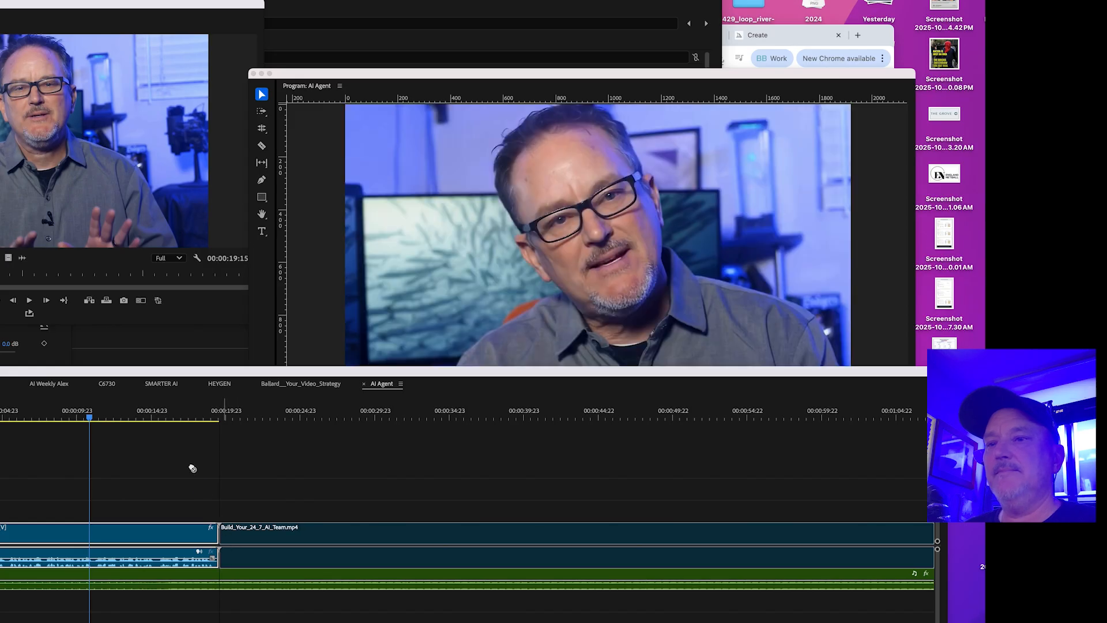
Enlarge the view of the Program monitor area and play the NotebookLM overview clip in the AI Agent sequence.
{"action": "left_click", "coordinate": [119, 414]}
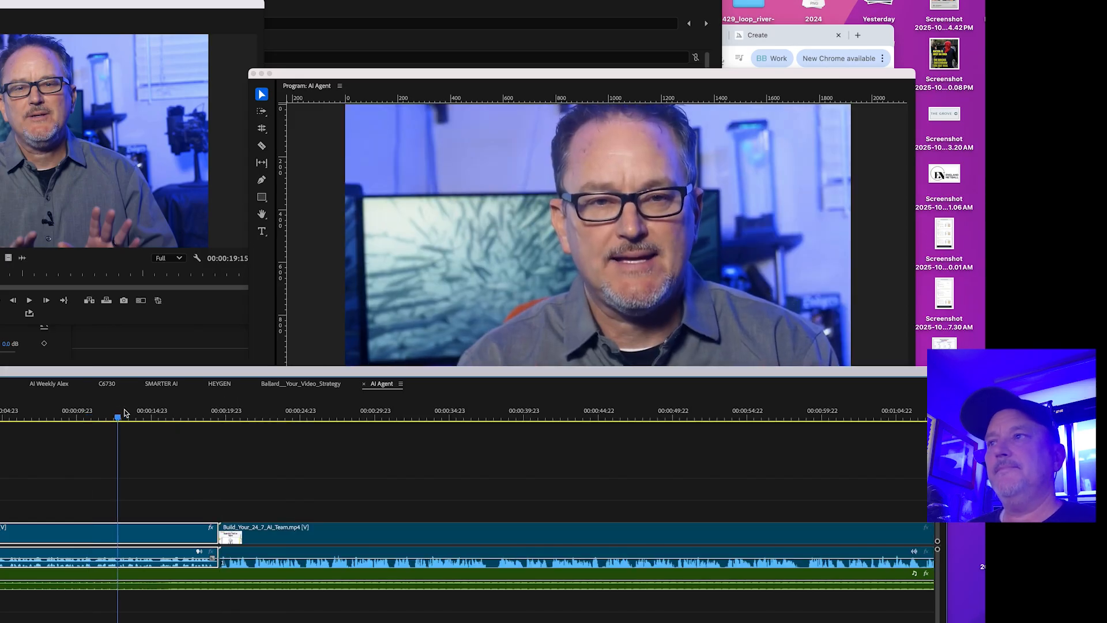
{"action": "left_click_drag", "start_coordinate": [484, 74], "coordinate": [495, 0]}
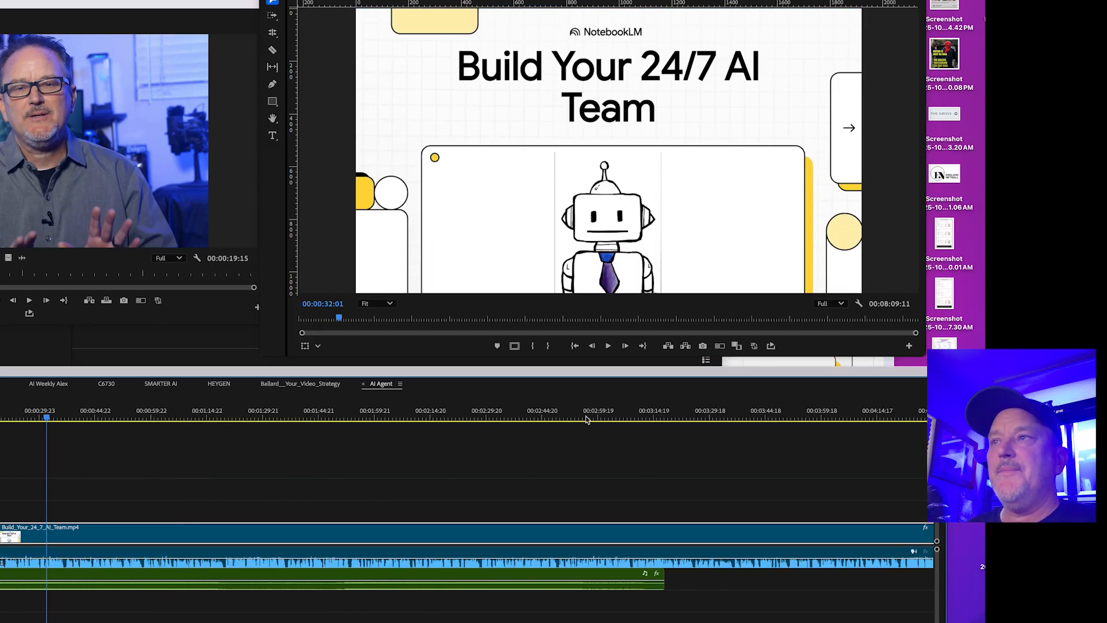
{"action": "left_click", "coordinate": [607, 346]}
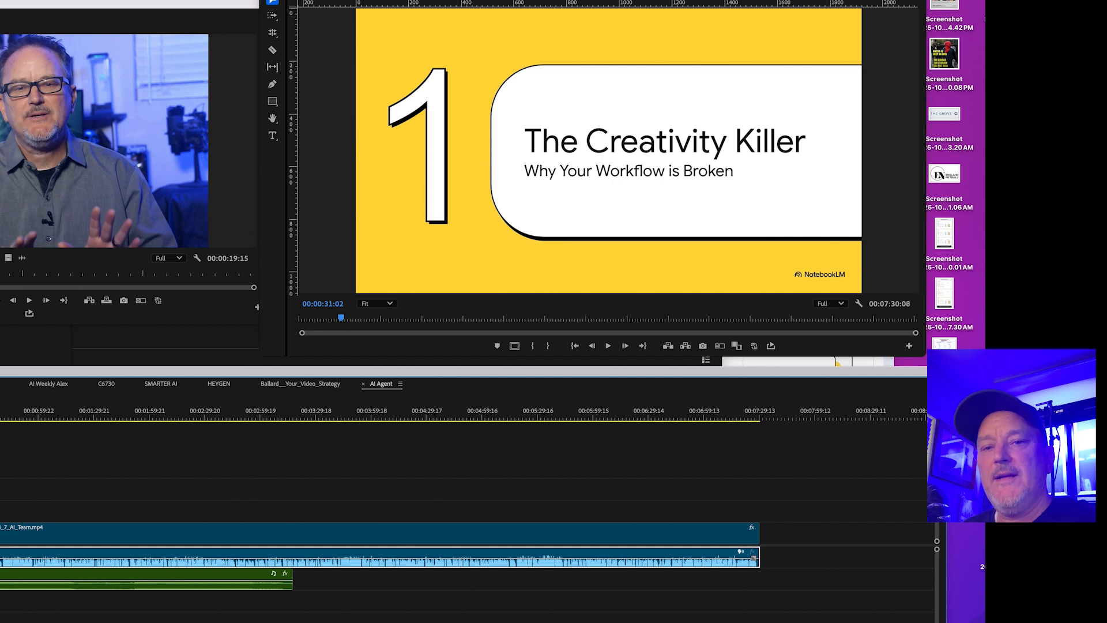
Switch to Artlist in the browser, open the text-to-video page and download the generated clip of the man working at his laptop.
{"action": "key", "text": "super+Tab"}
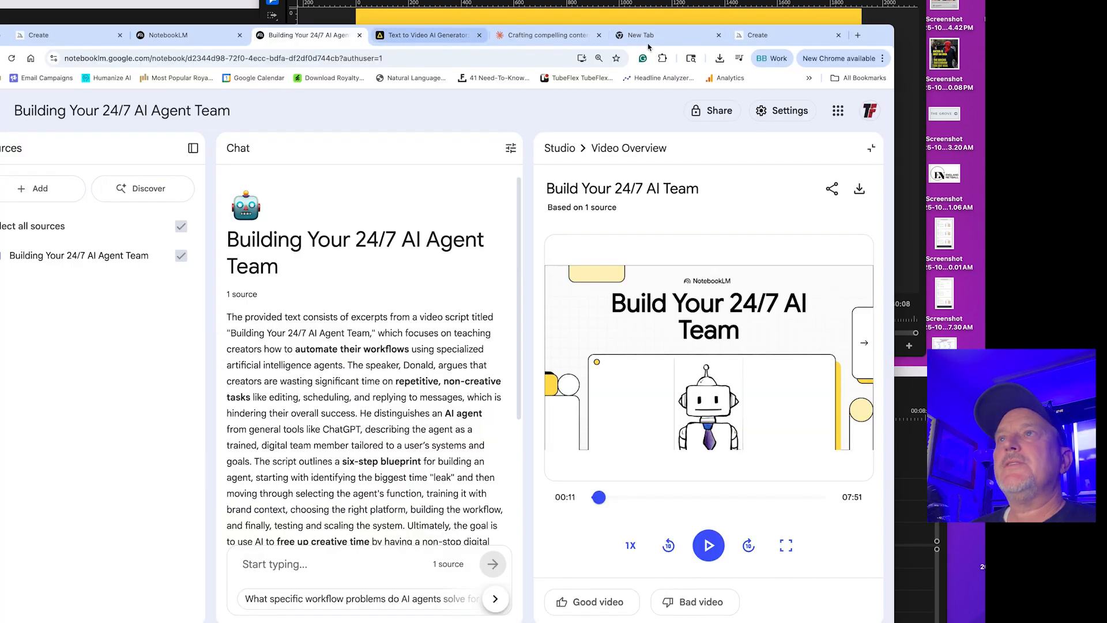
{"action": "left_click", "coordinate": [427, 36]}
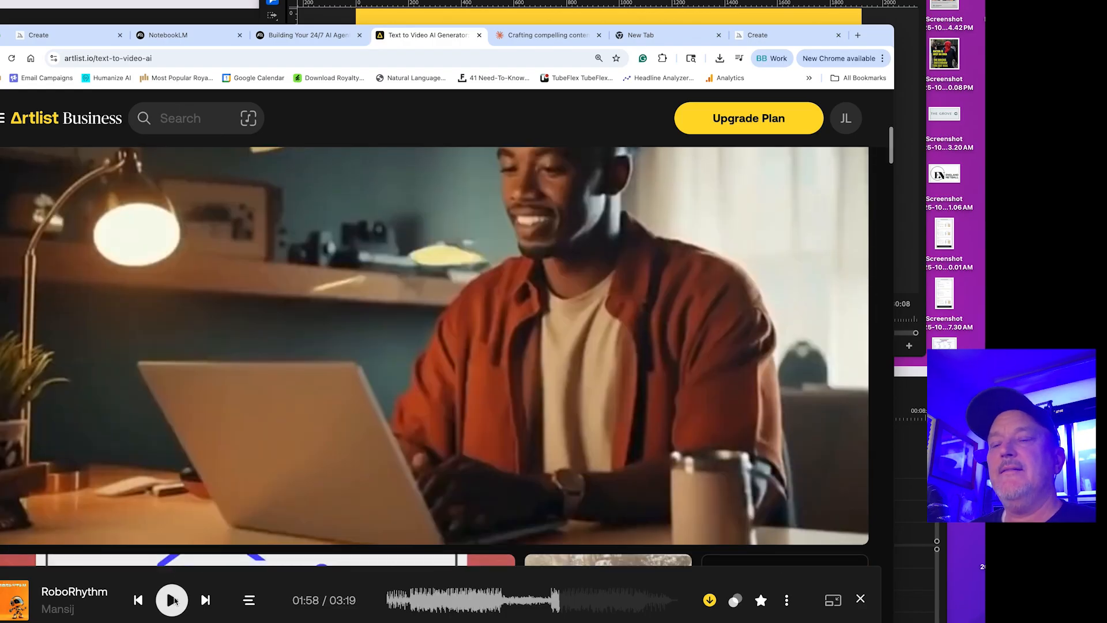
{"action": "scroll", "coordinate": [176, 597], "scroll_direction": "down", "scroll_amount": 1}
{"action": "left_click", "coordinate": [176, 599]}
{"action": "scroll", "coordinate": [180, 491], "scroll_direction": "up", "scroll_amount": 1}
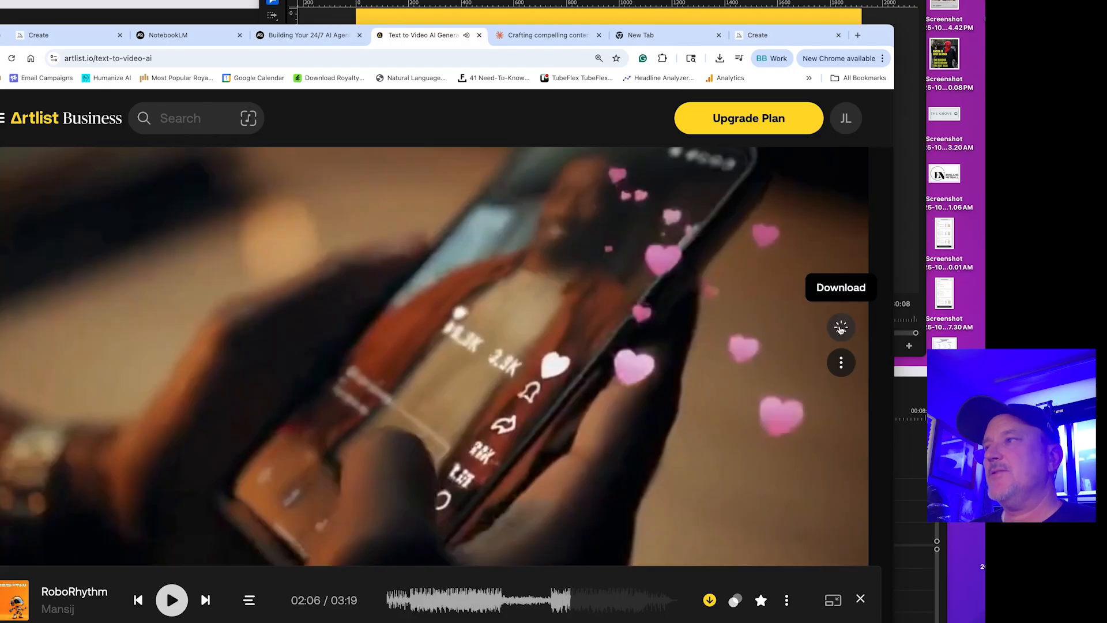
{"action": "left_click", "coordinate": [841, 327]}
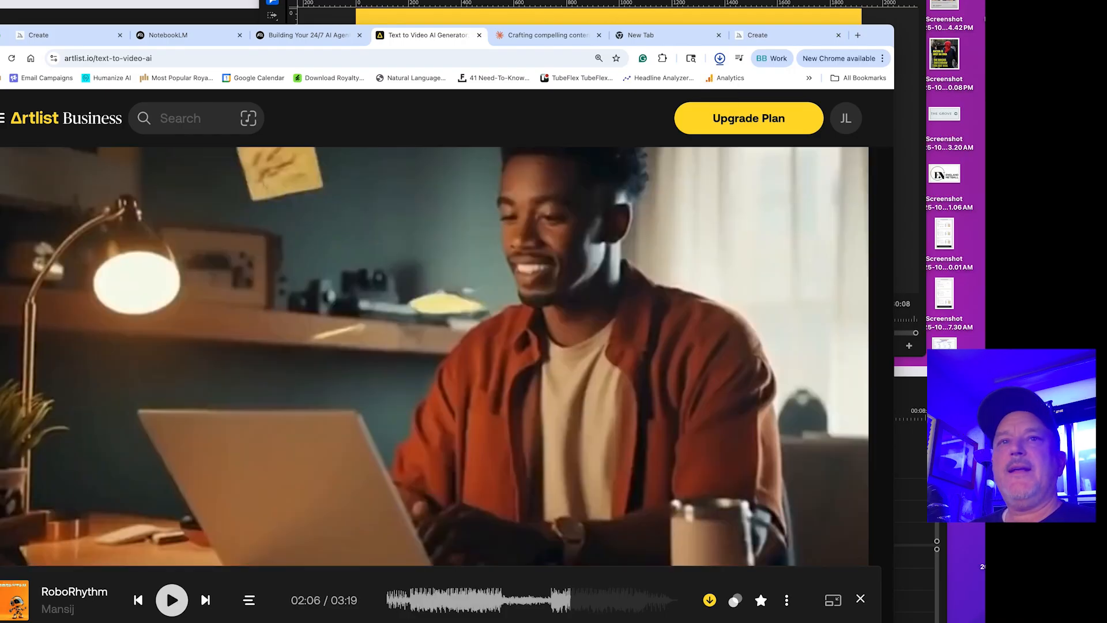
Switch to Premiere Pro, play the start of the AI Agent sequence and place the holographic figure image on V2 over the intro clip.
{"action": "key", "text": "super+Tab"}
{"action": "left_click", "coordinate": [136, 464]}
{"action": "left_click_drag", "start_coordinate": [148, 415], "coordinate": [122, 416]}
{"action": "key", "text": "="}
{"action": "key", "text": "="}
{"action": "key", "text": "="}
{"action": "key", "text": "space"}
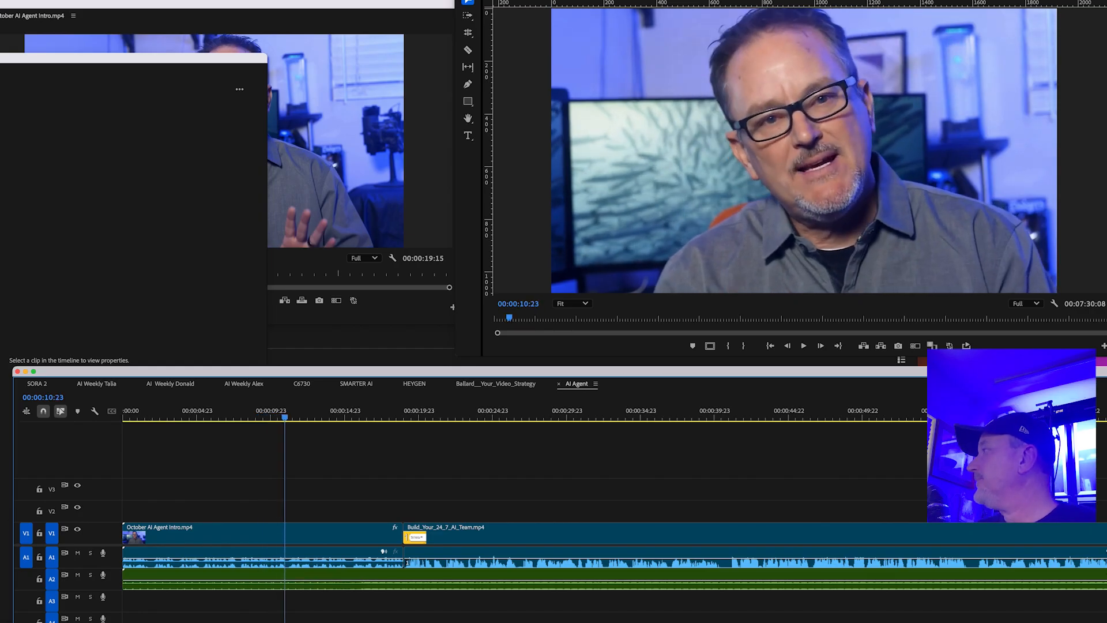
{"action": "key", "text": "super+Tab"}
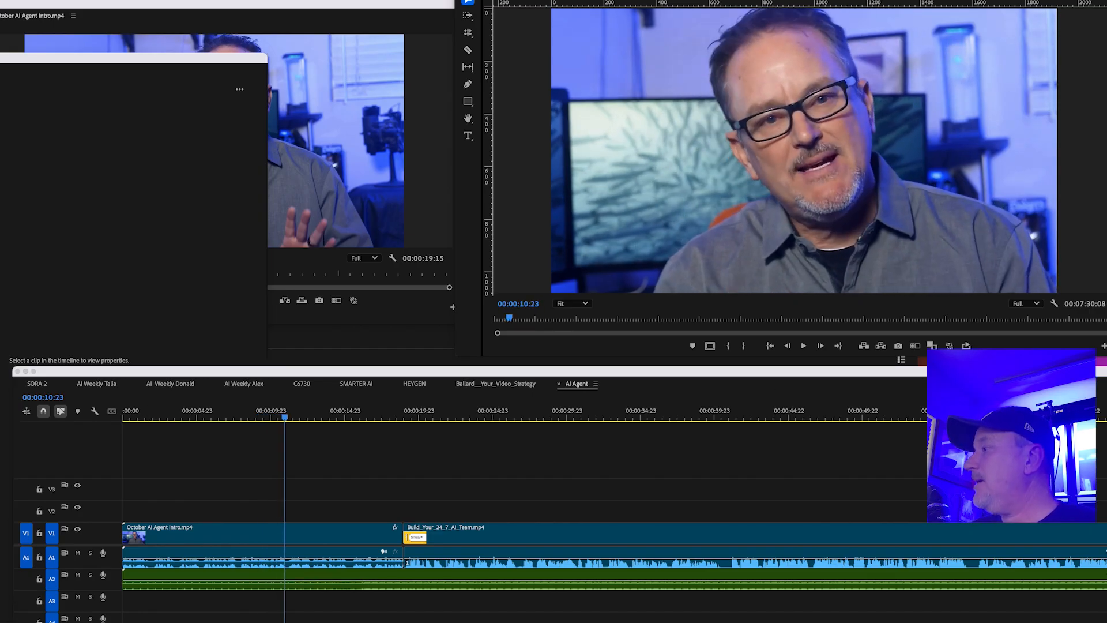
{"action": "left_click_drag", "start_coordinate": [206, 462], "coordinate": [254, 511]}
{"action": "left_click", "coordinate": [299, 515]}
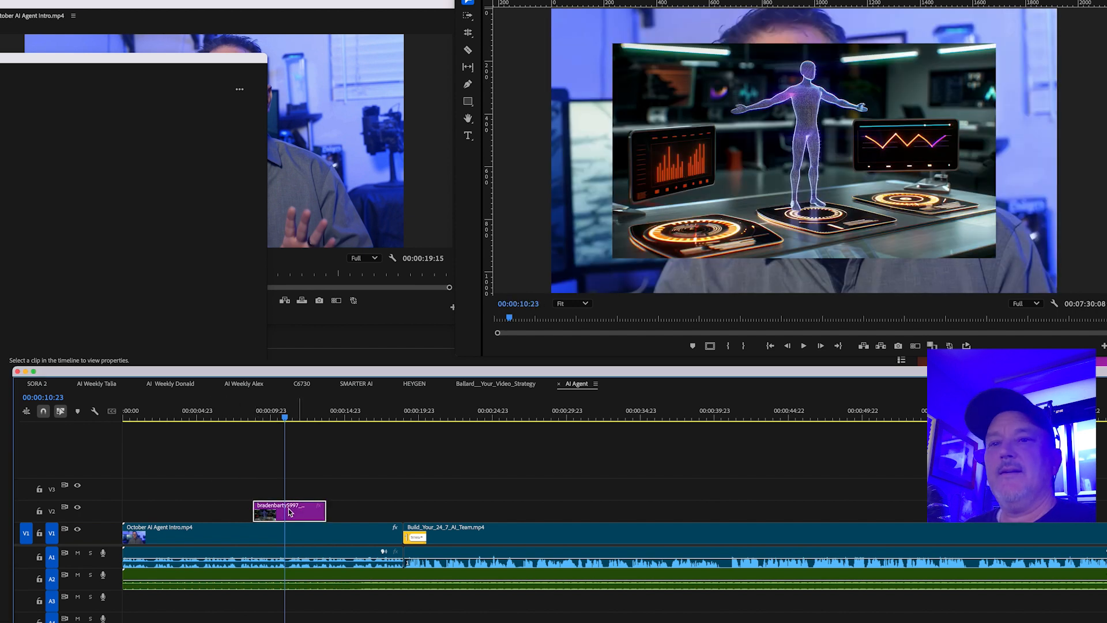
Move the hologram image slightly later on V2, scaled to fill the frame, and place only the video of text-to-video-fc37dff1.mp4 directly after it.
{"action": "left_click", "coordinate": [202, 415]}
{"action": "key", "text": "space"}
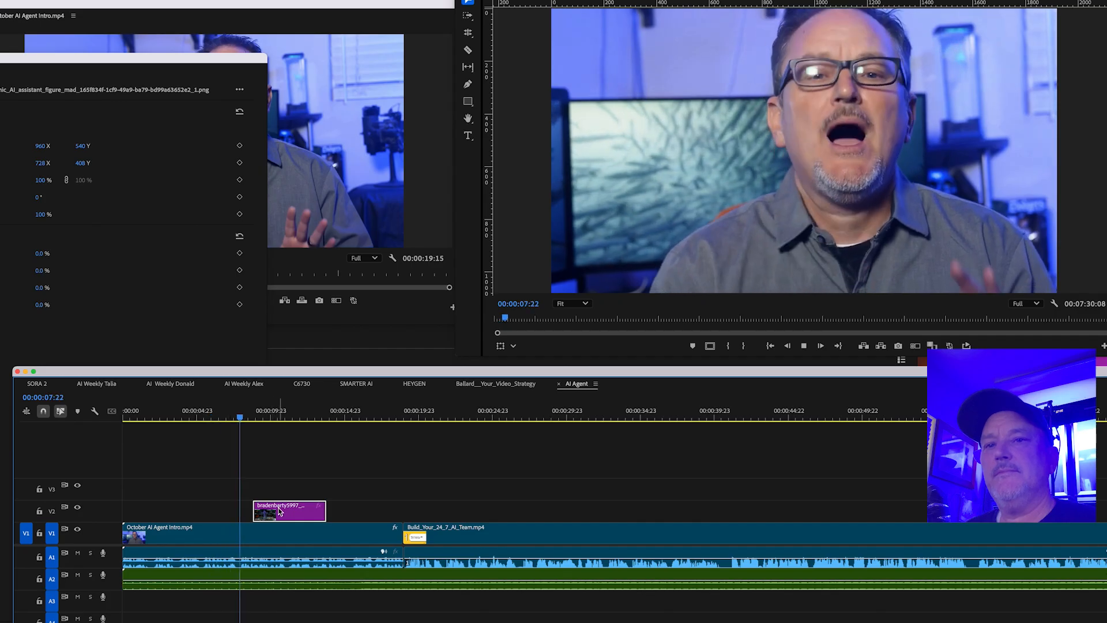
{"action": "left_click_drag", "start_coordinate": [280, 511], "coordinate": [303, 511]}
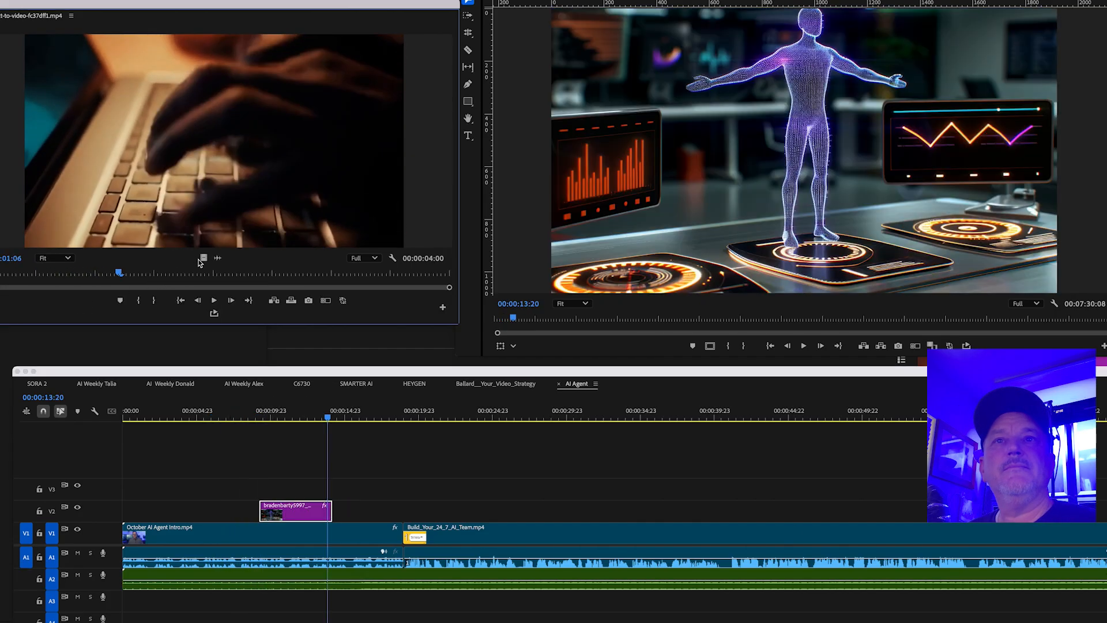
{"action": "left_click_drag", "start_coordinate": [203, 258], "coordinate": [334, 508]}
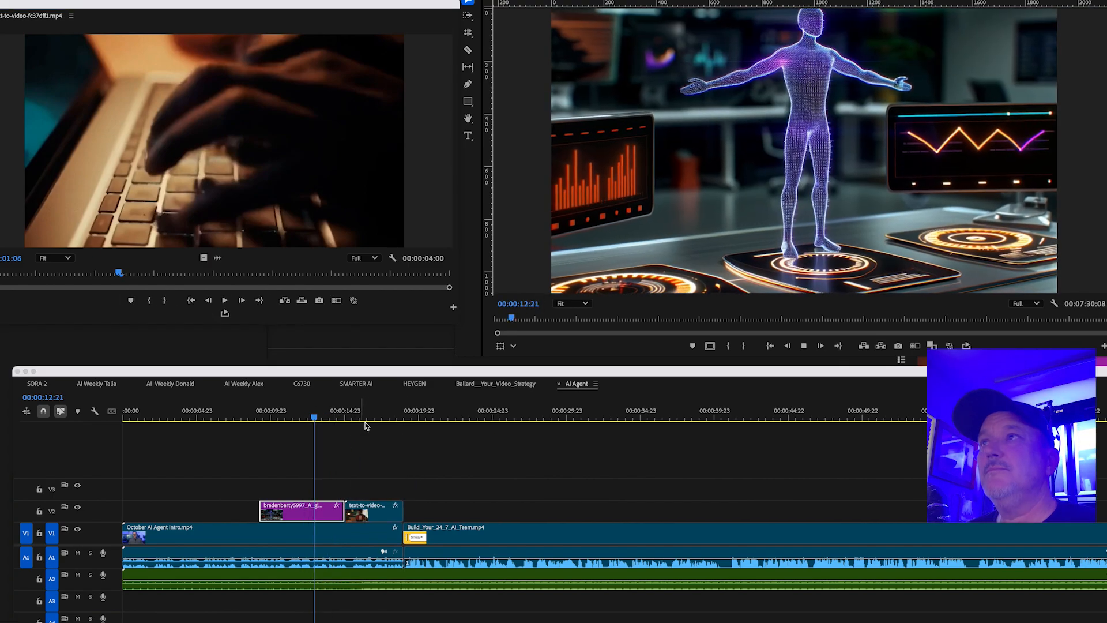